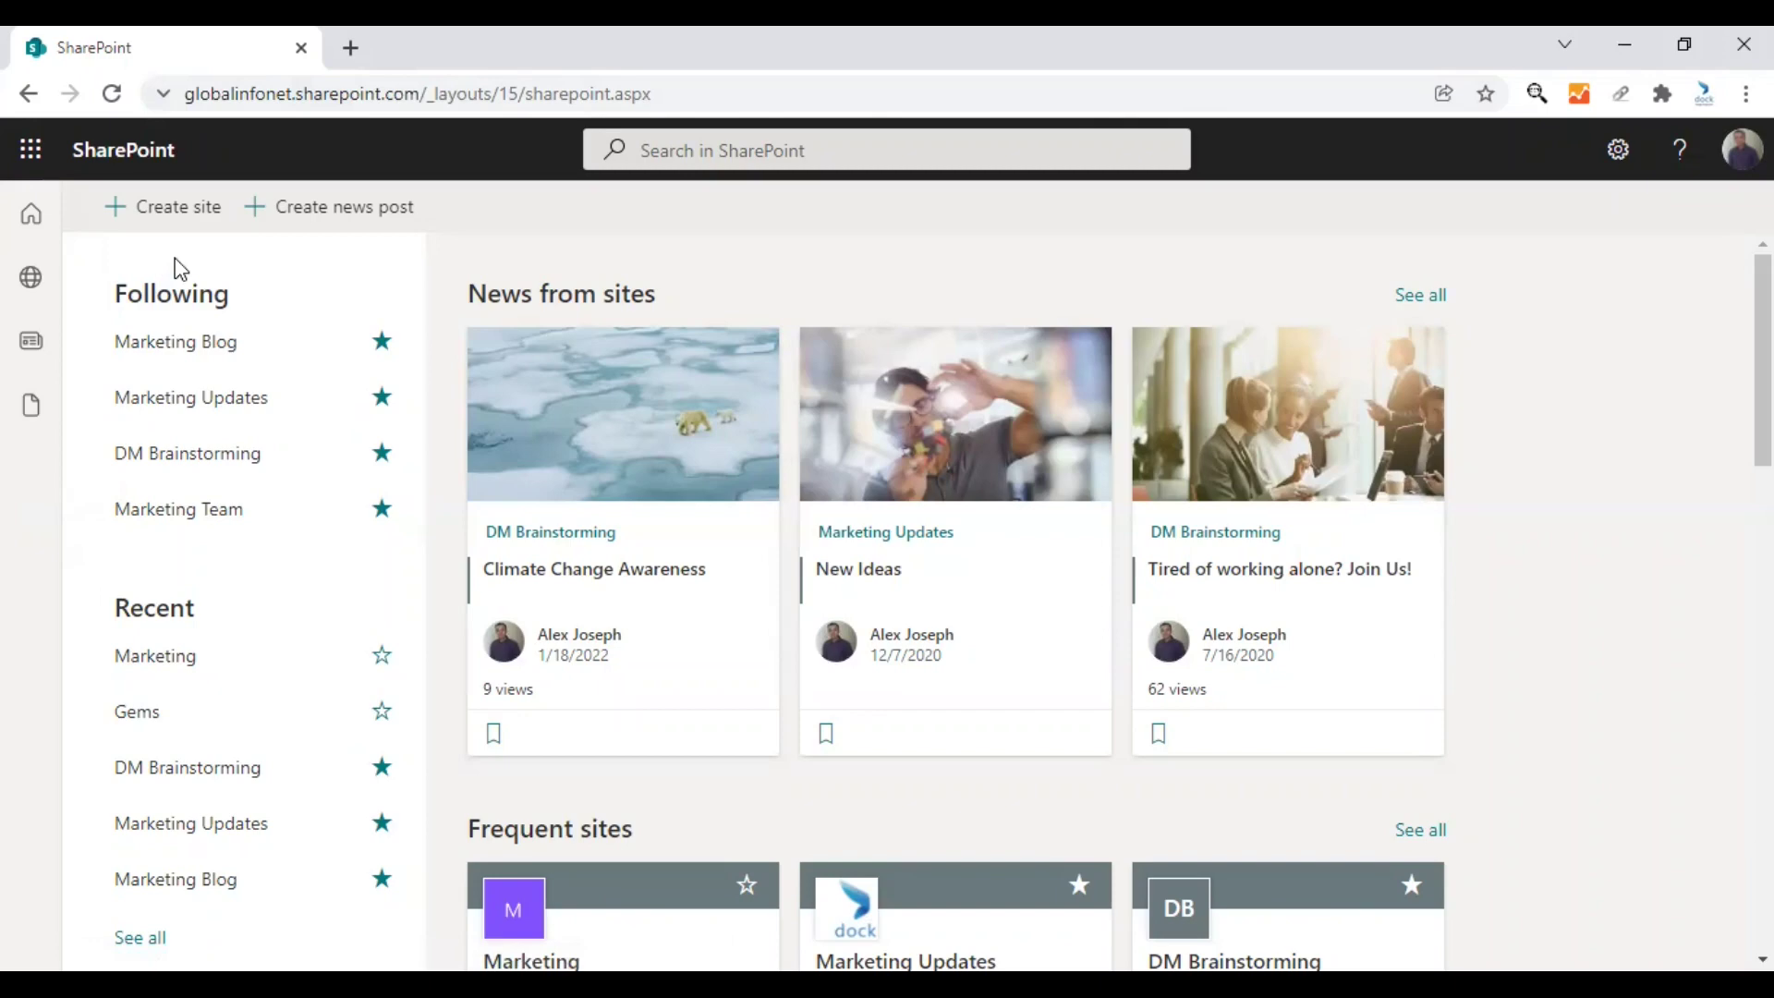
- Go from Following to the DM Brainstorming site and open its Pages library
click(197, 456)
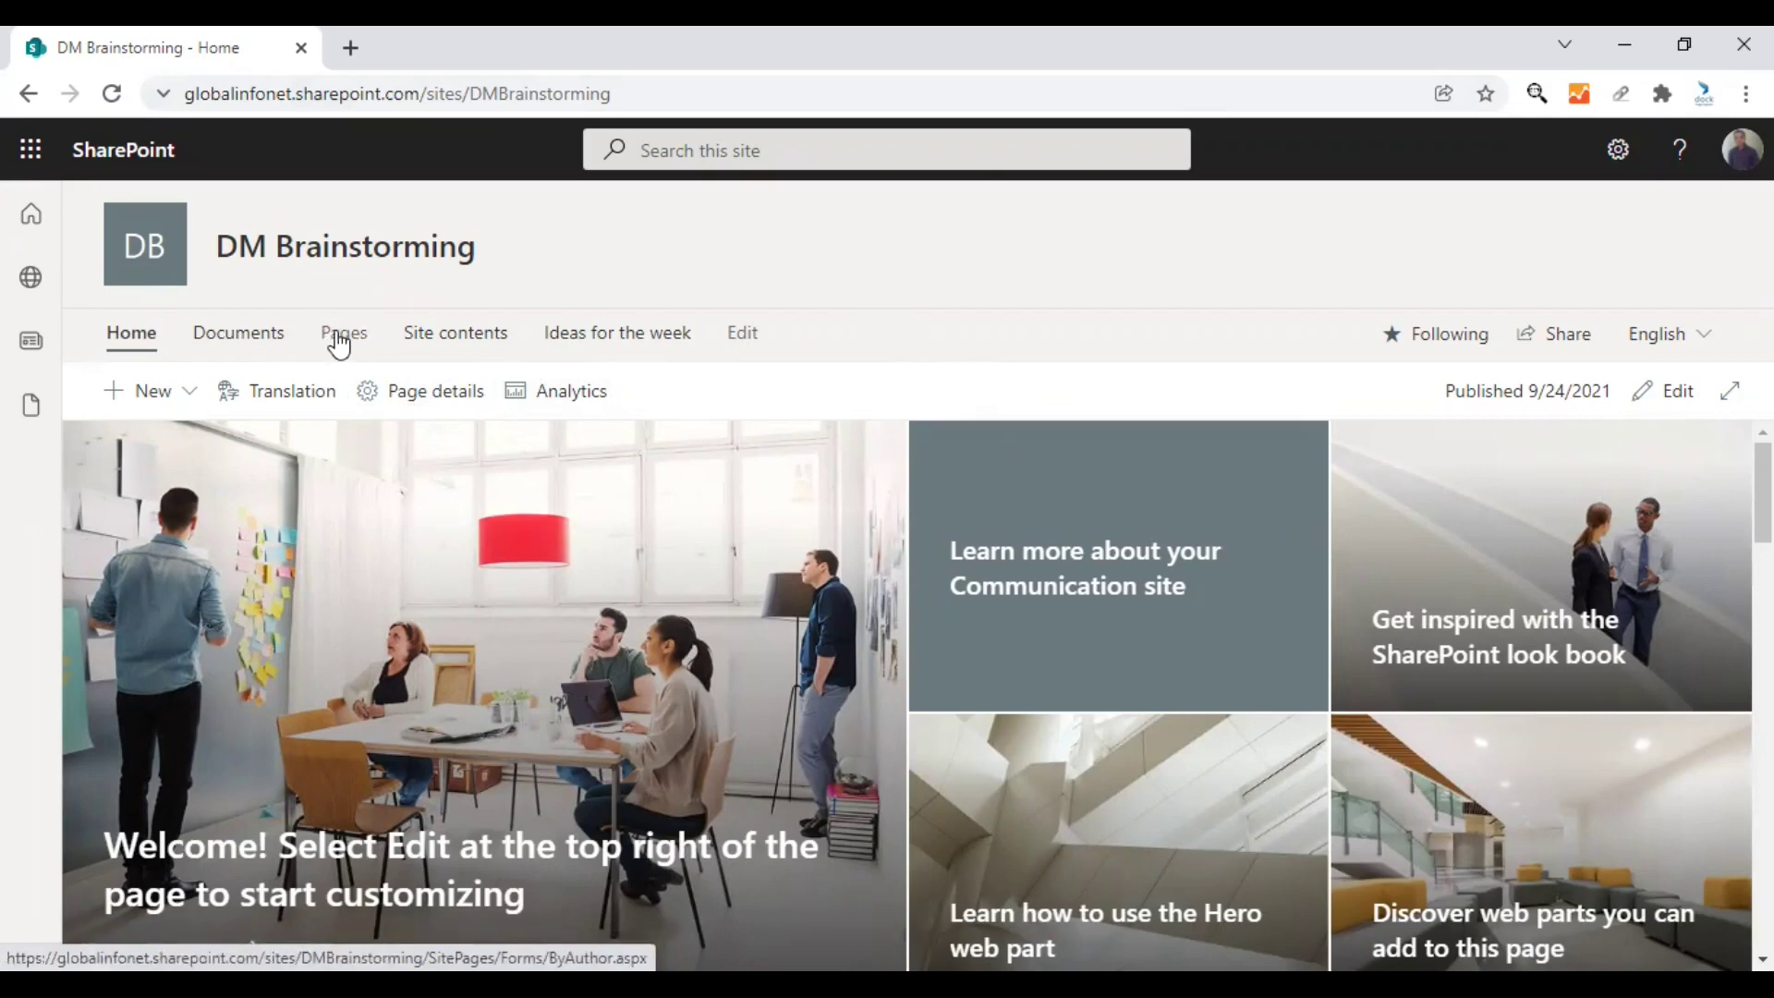
click(339, 340)
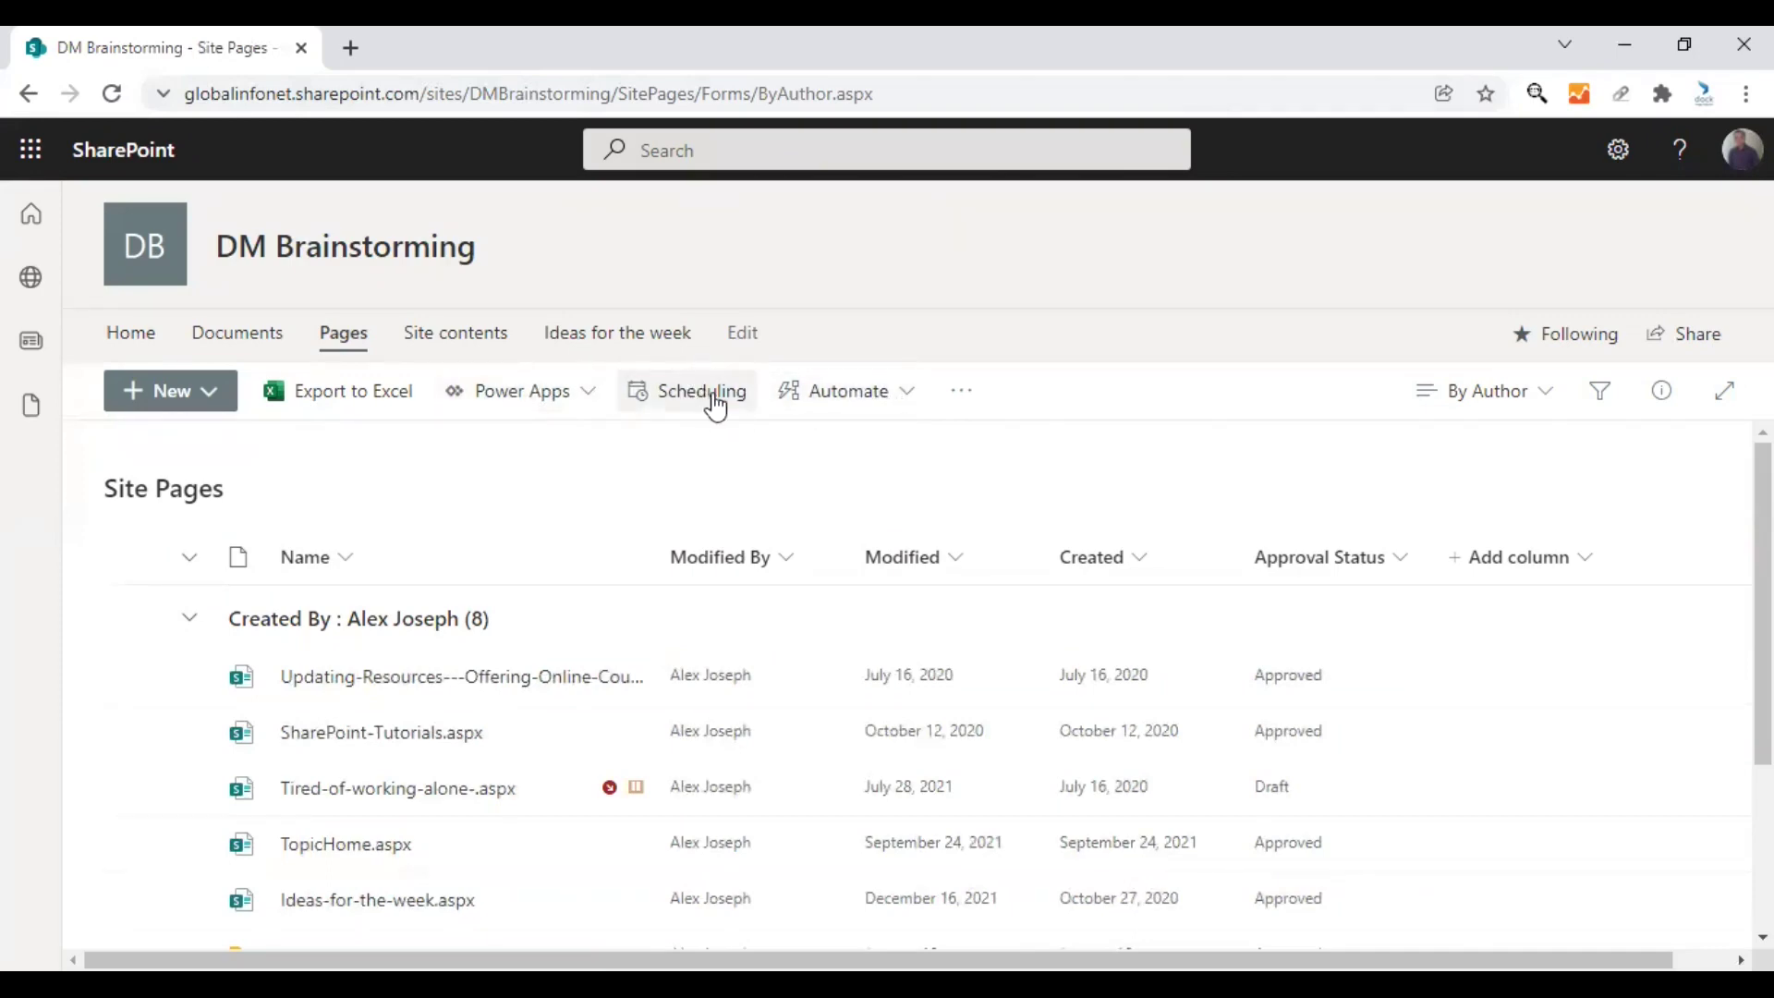
- Start a page approval flow via Automate > Power Automate and review its Approvals, SharePoint and Notifications connections
click(900, 396)
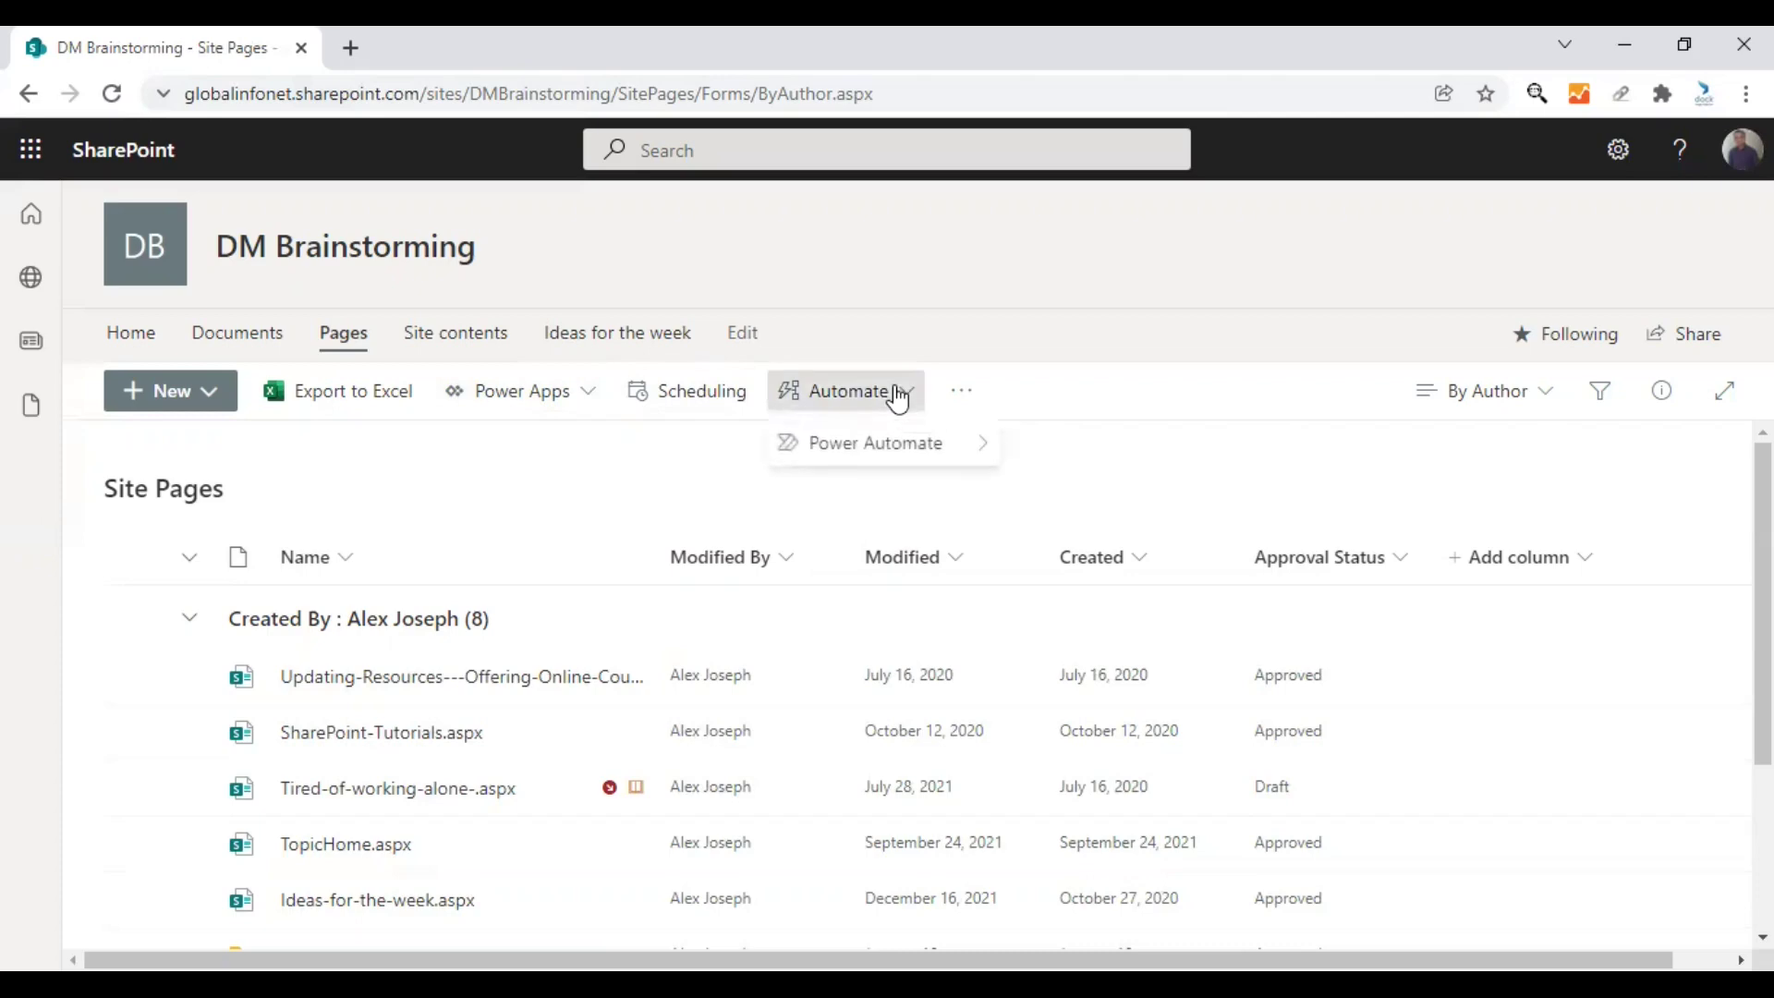
mouse_move(878, 447)
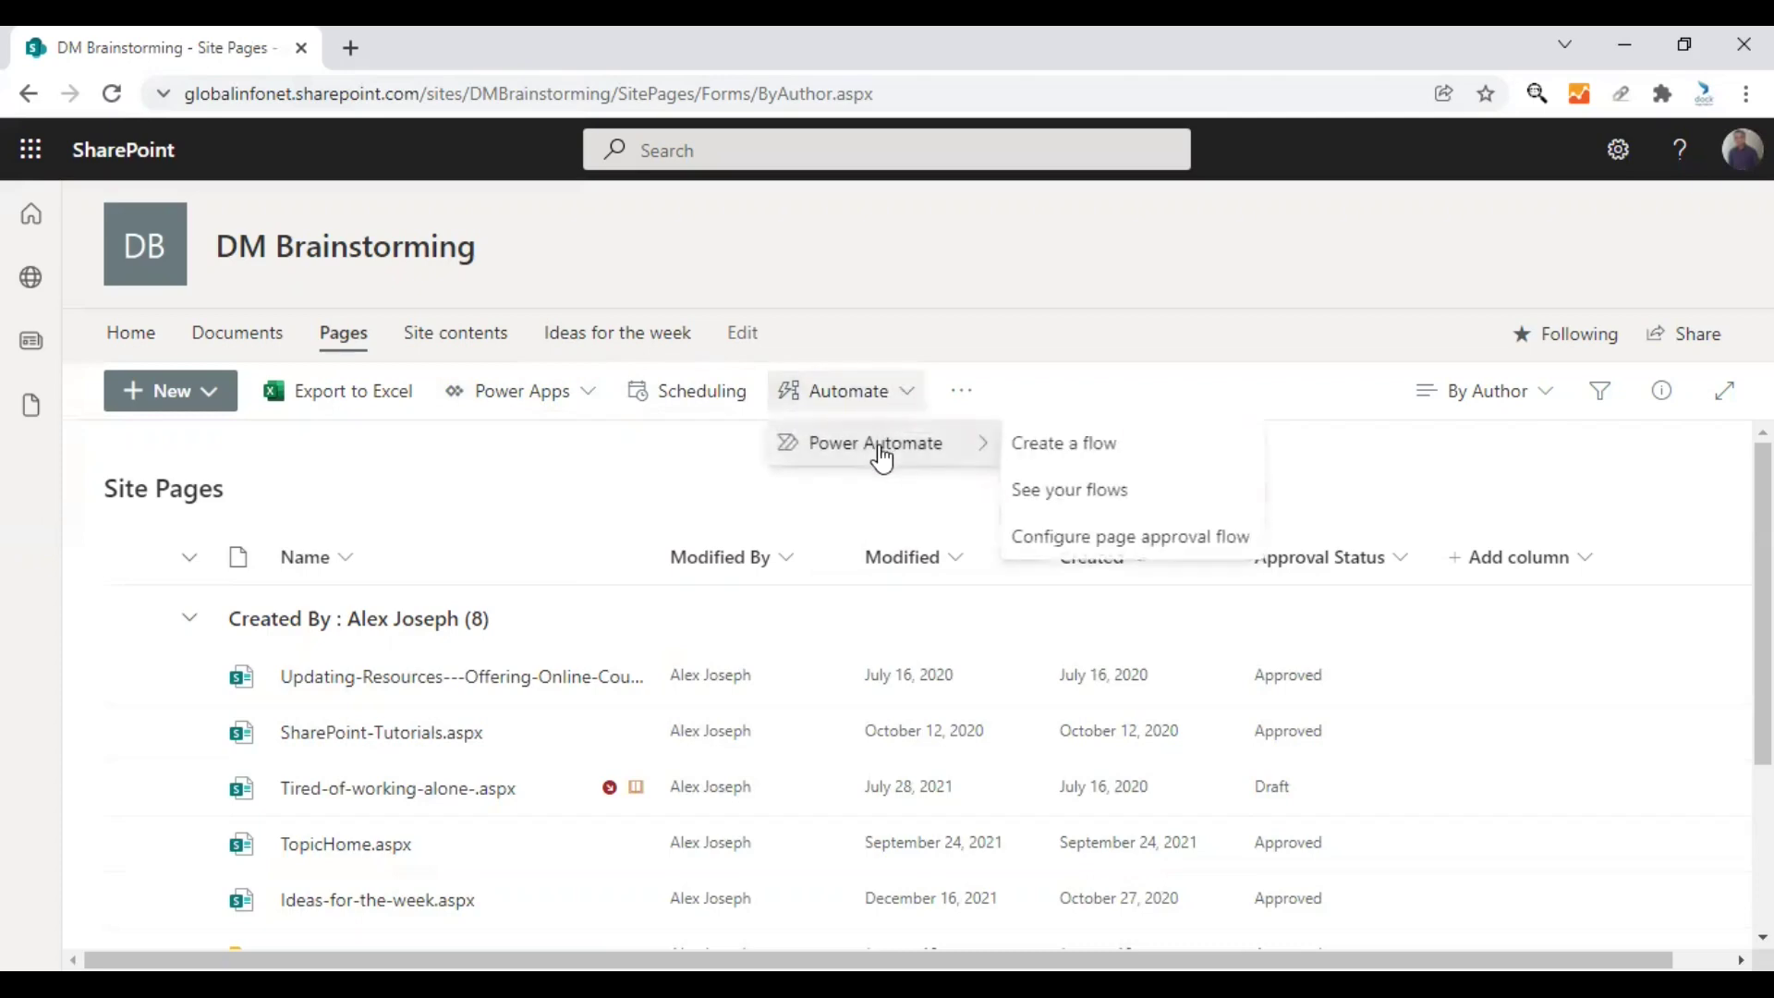
click(1106, 540)
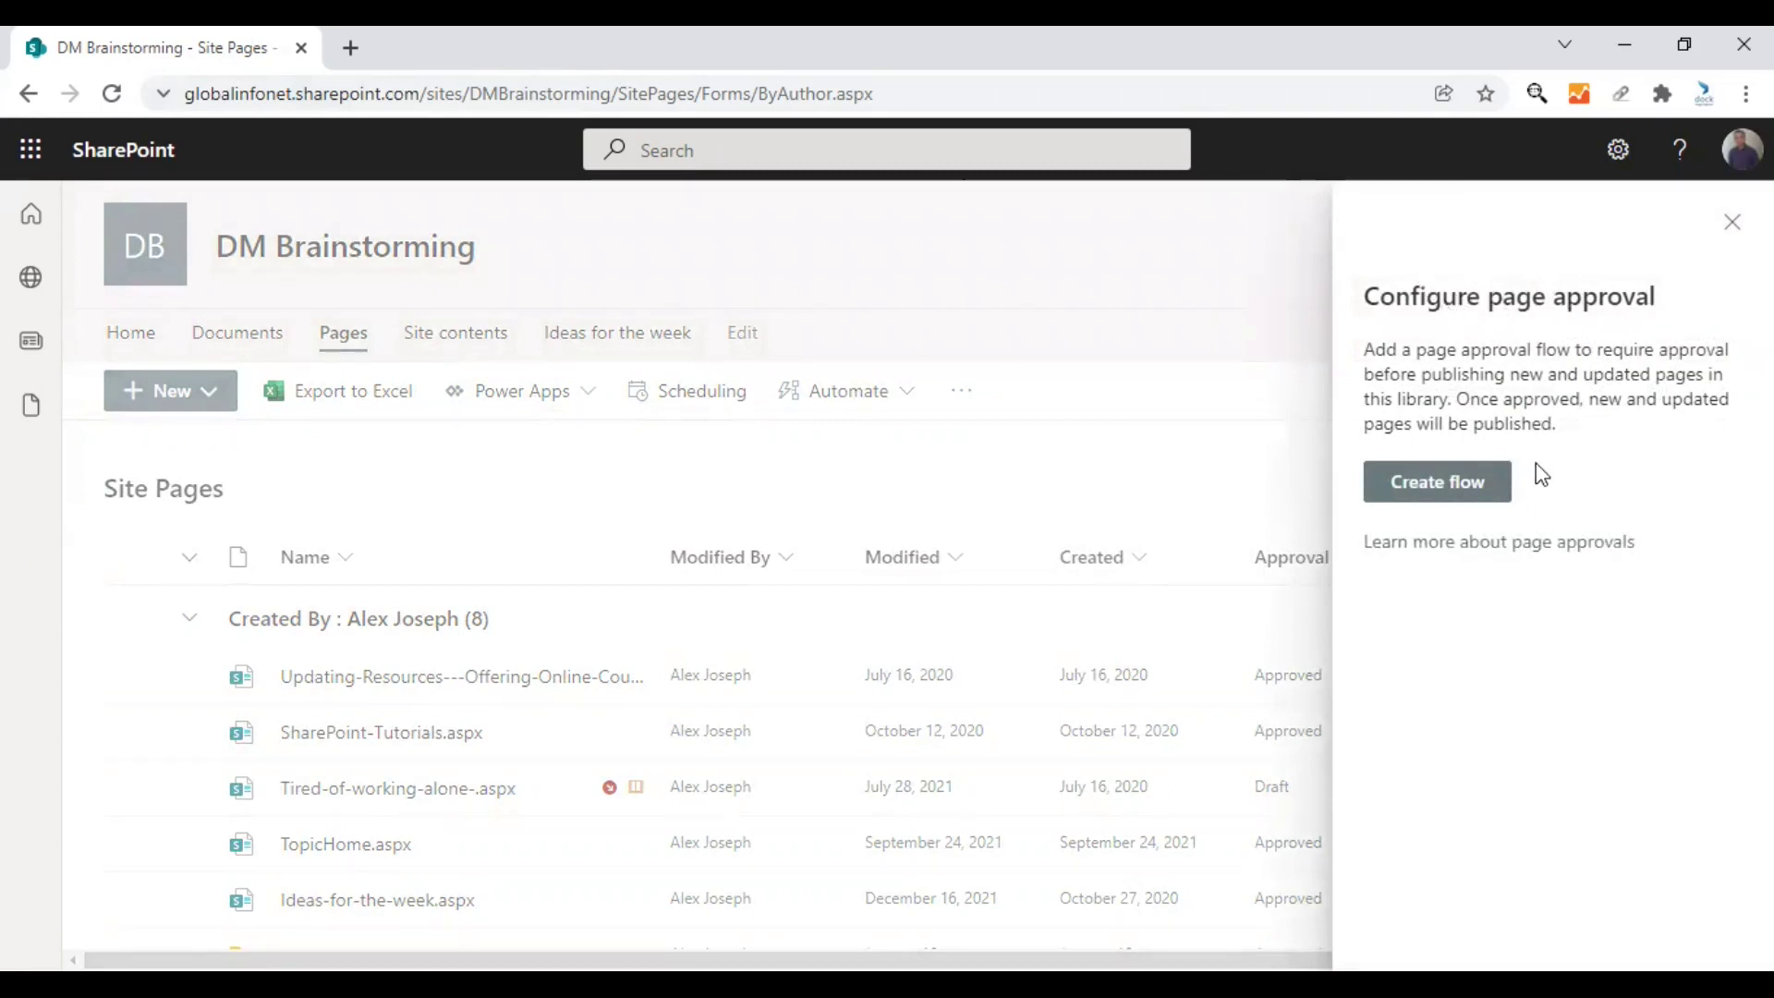
click(1434, 484)
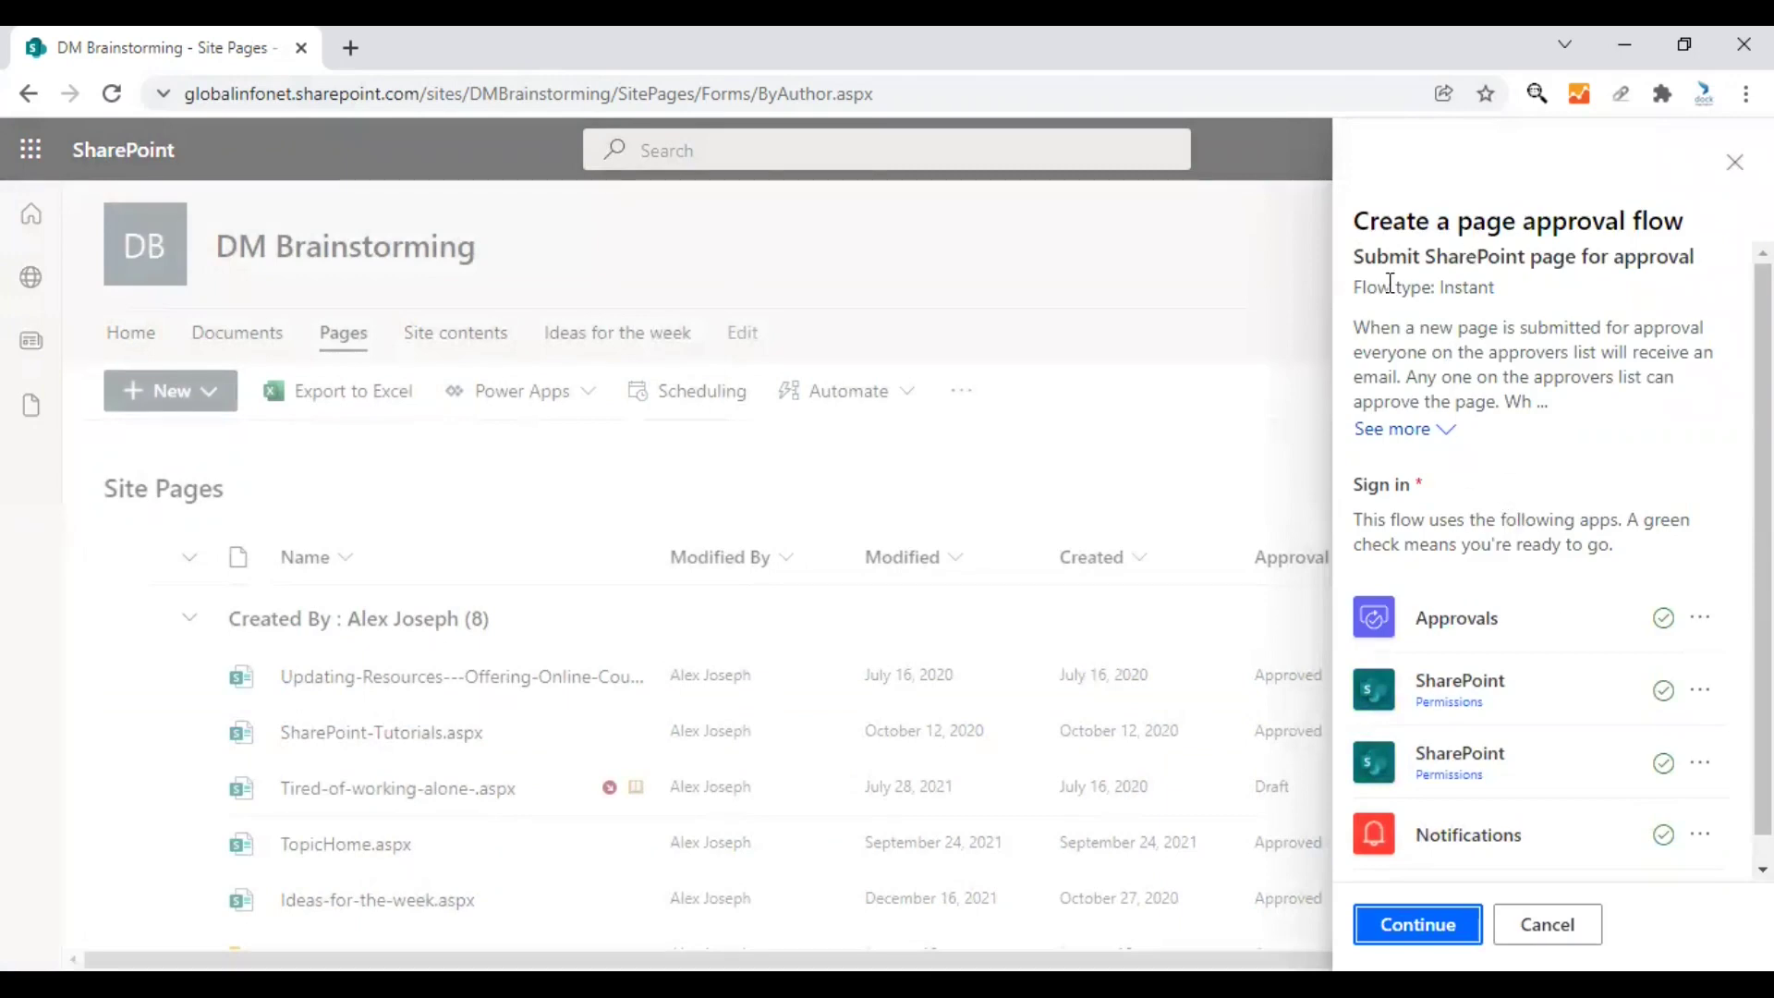
scroll(1507, 548, down, 1)
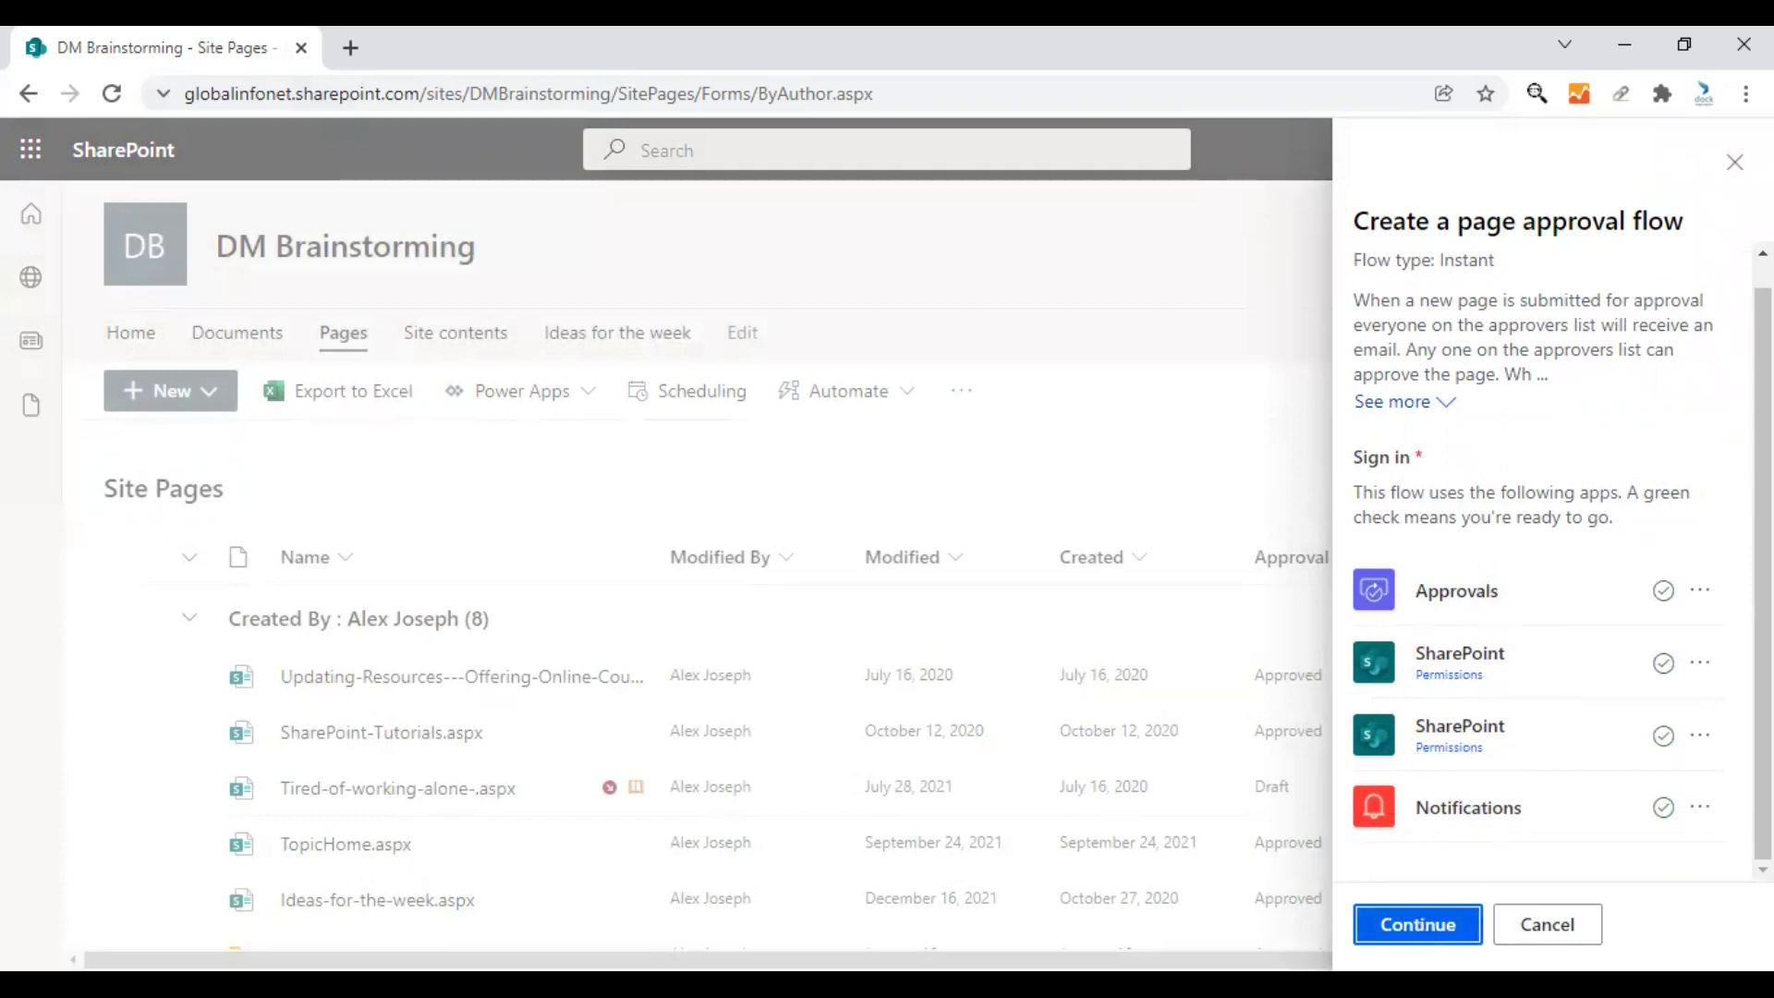
- Continue past the connections and rename the flow to 'Page Approval flow - DM'
click(1417, 924)
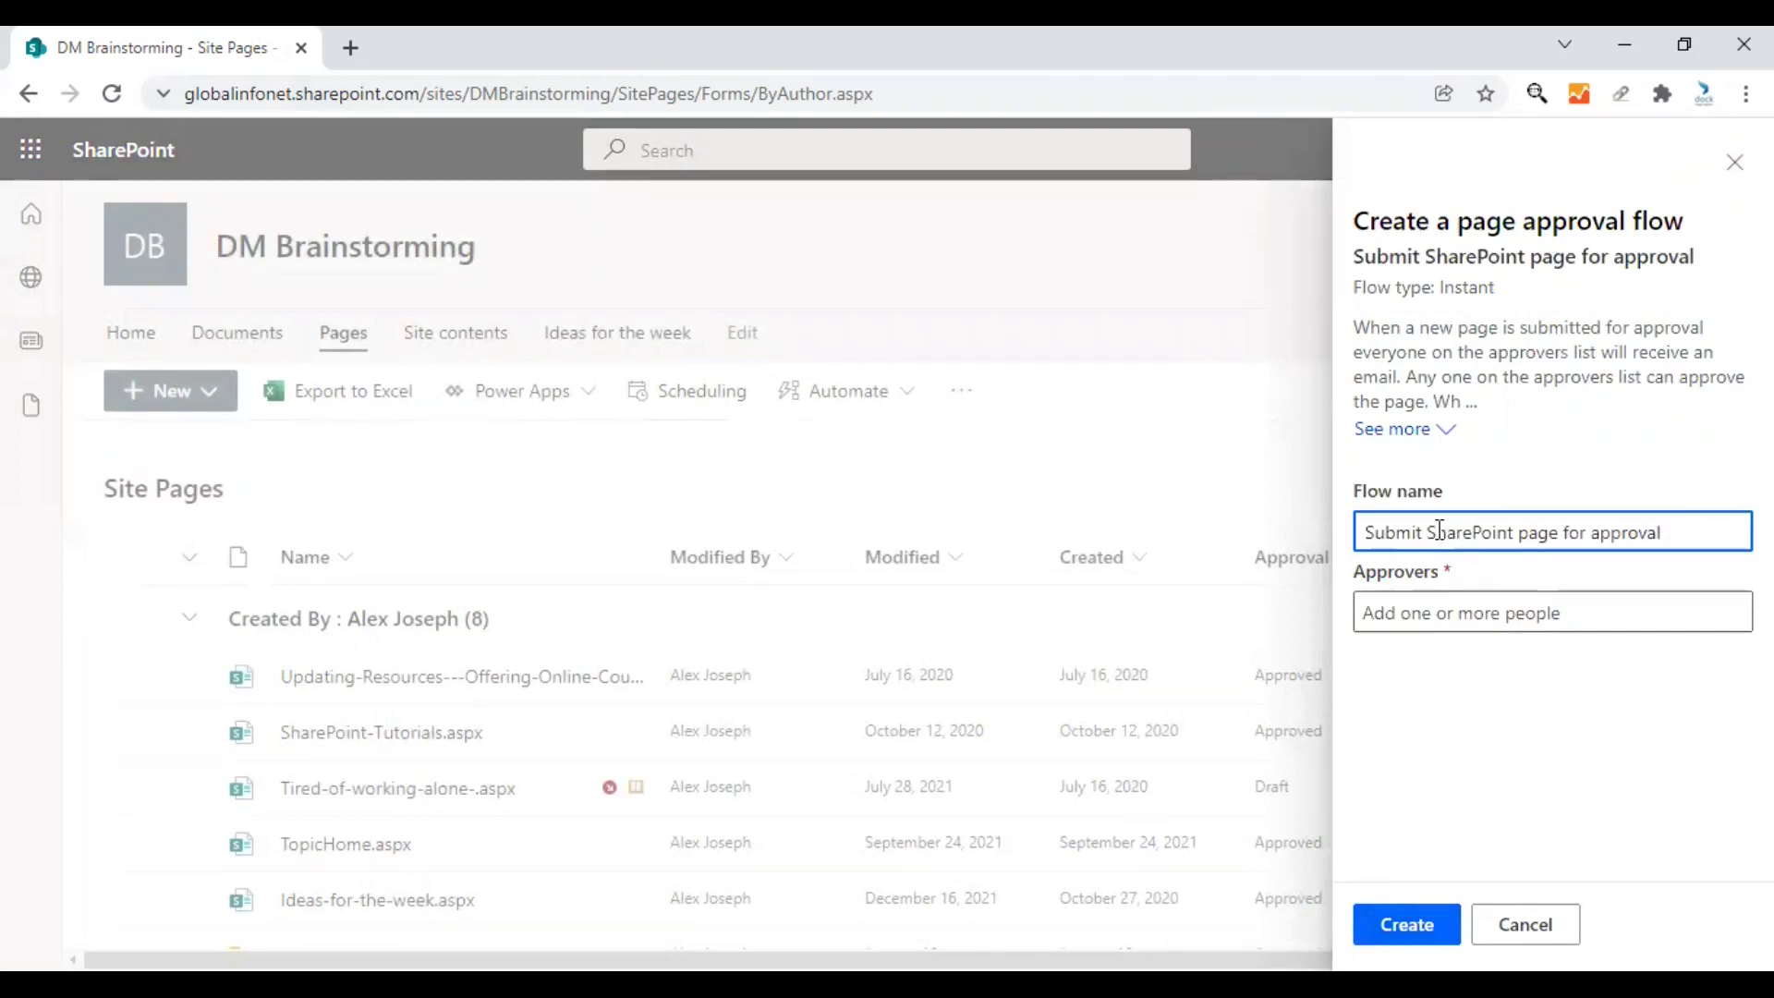
click(1405, 610)
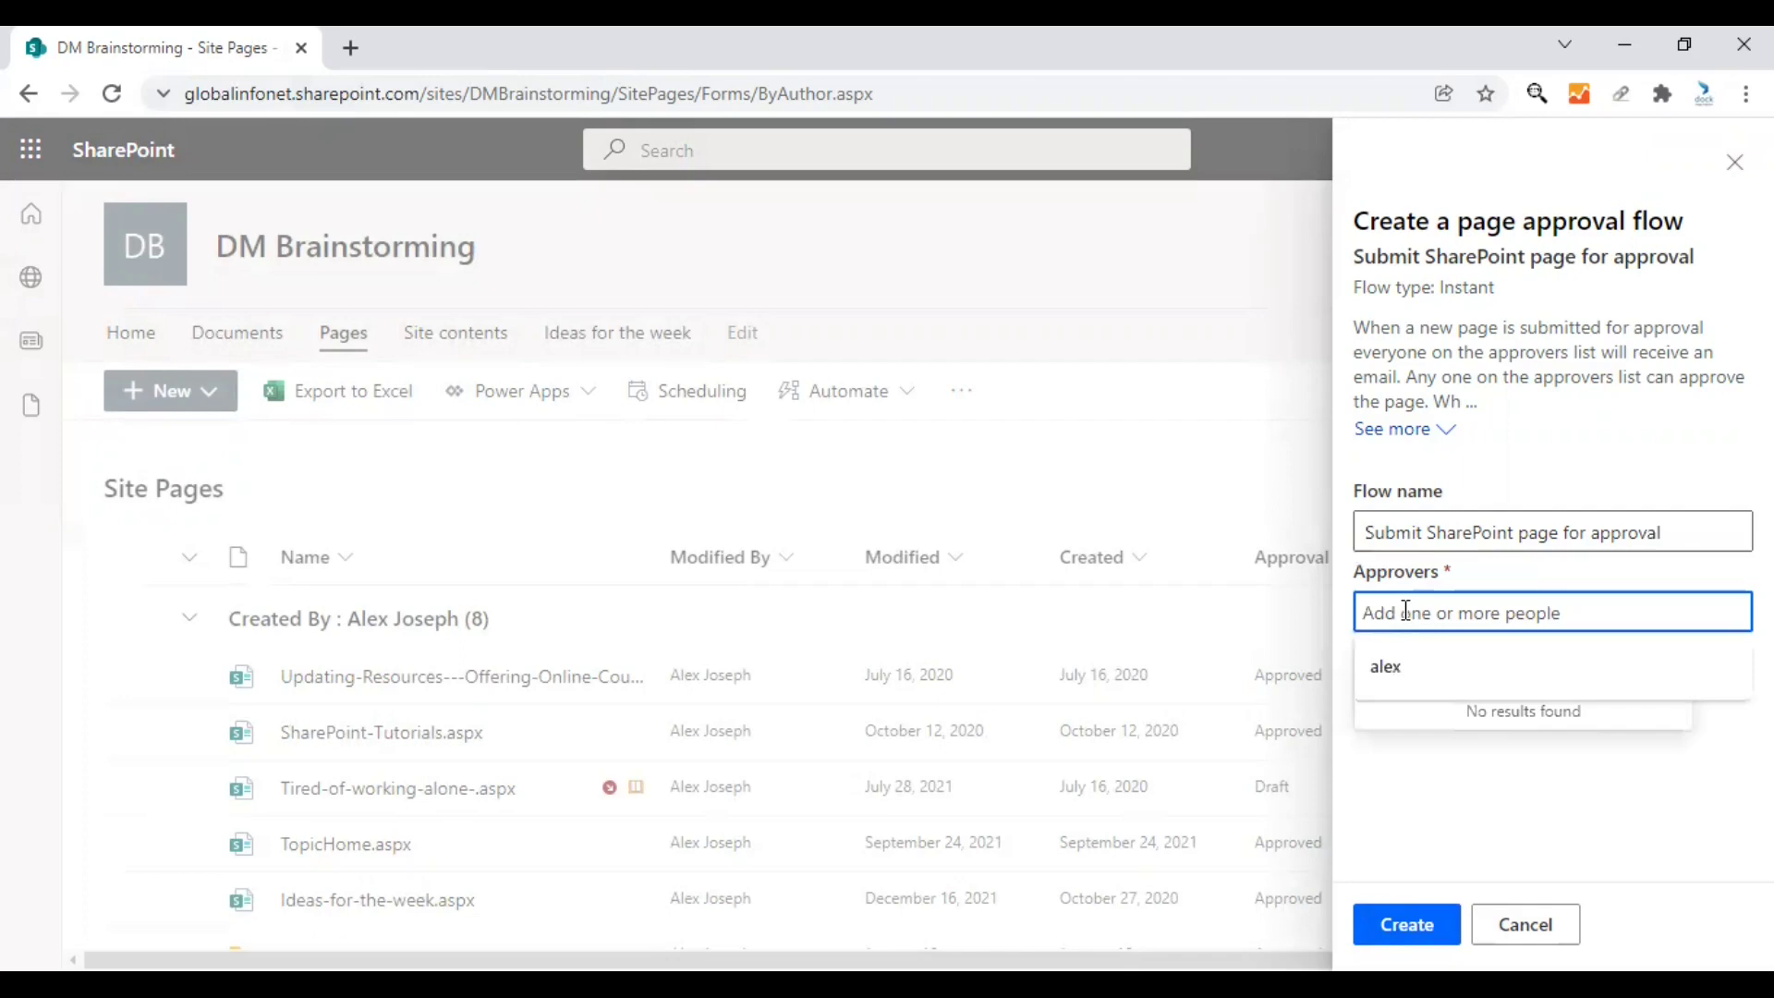
click(1609, 534)
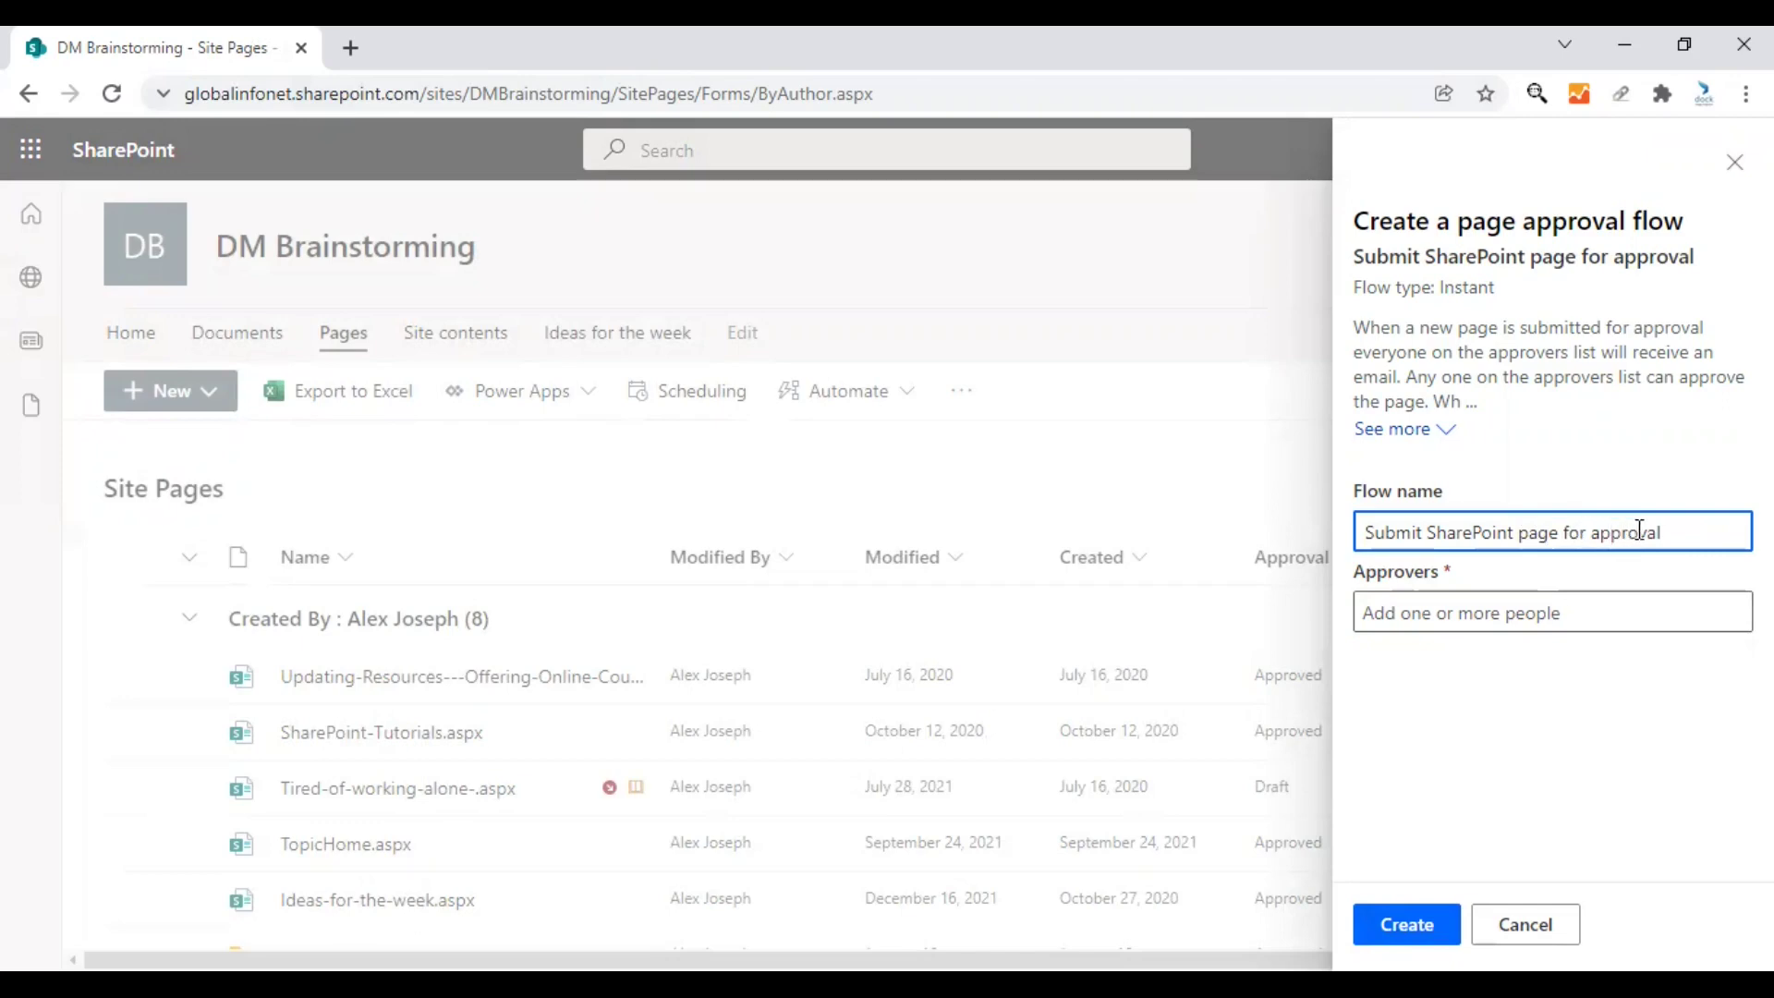
drag(1679, 531, 1354, 534)
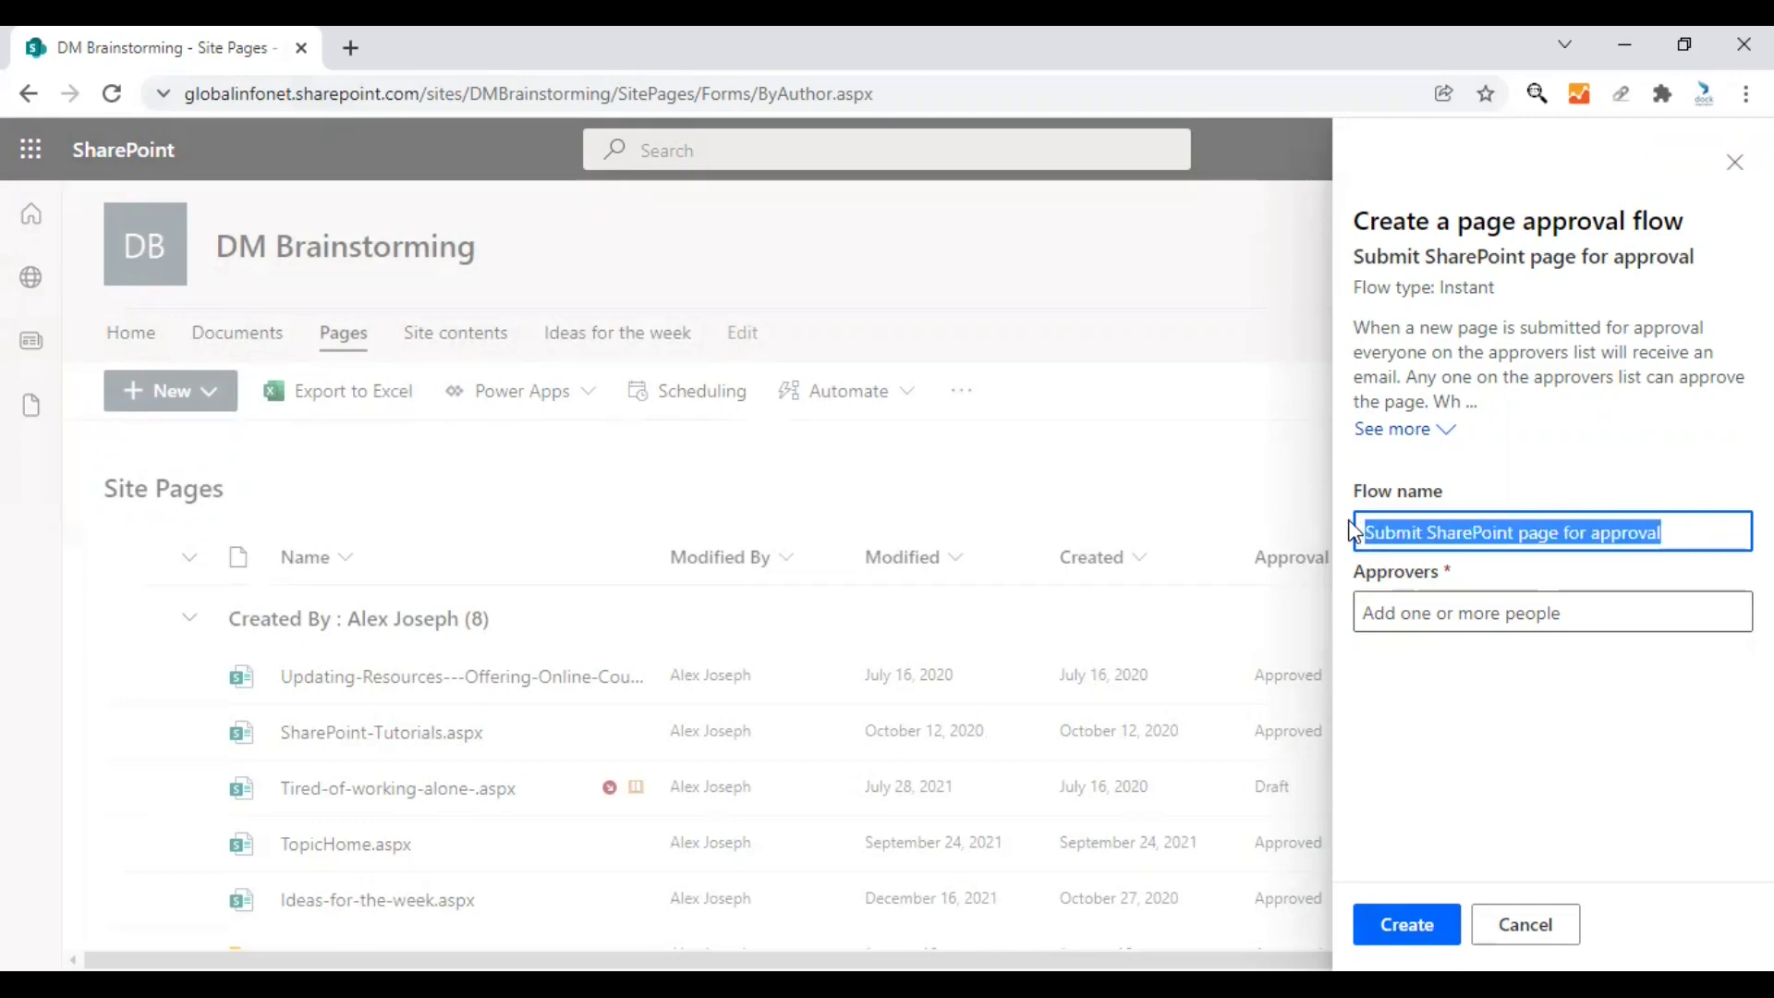
text(Page App)
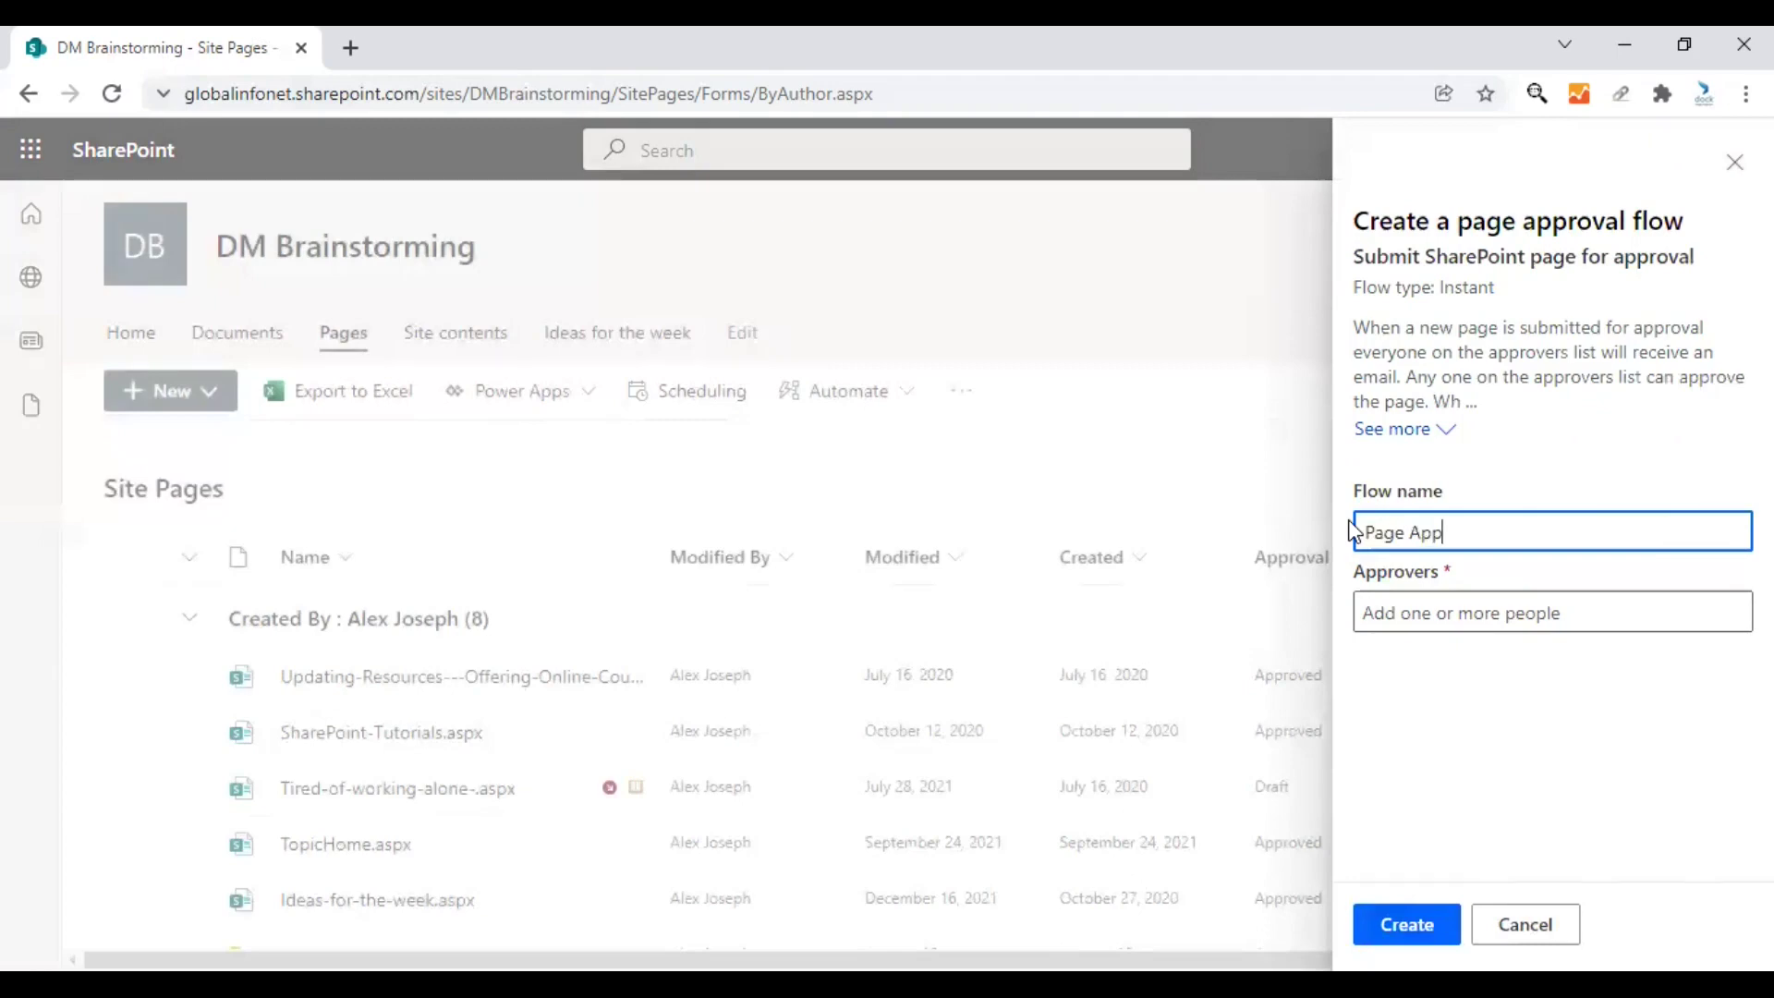
text(rovl)
key(BackSpace)
text(al flow - DM)
- Pick the approver from the people suggestions and create the flow
click(1453, 611)
text(alex)
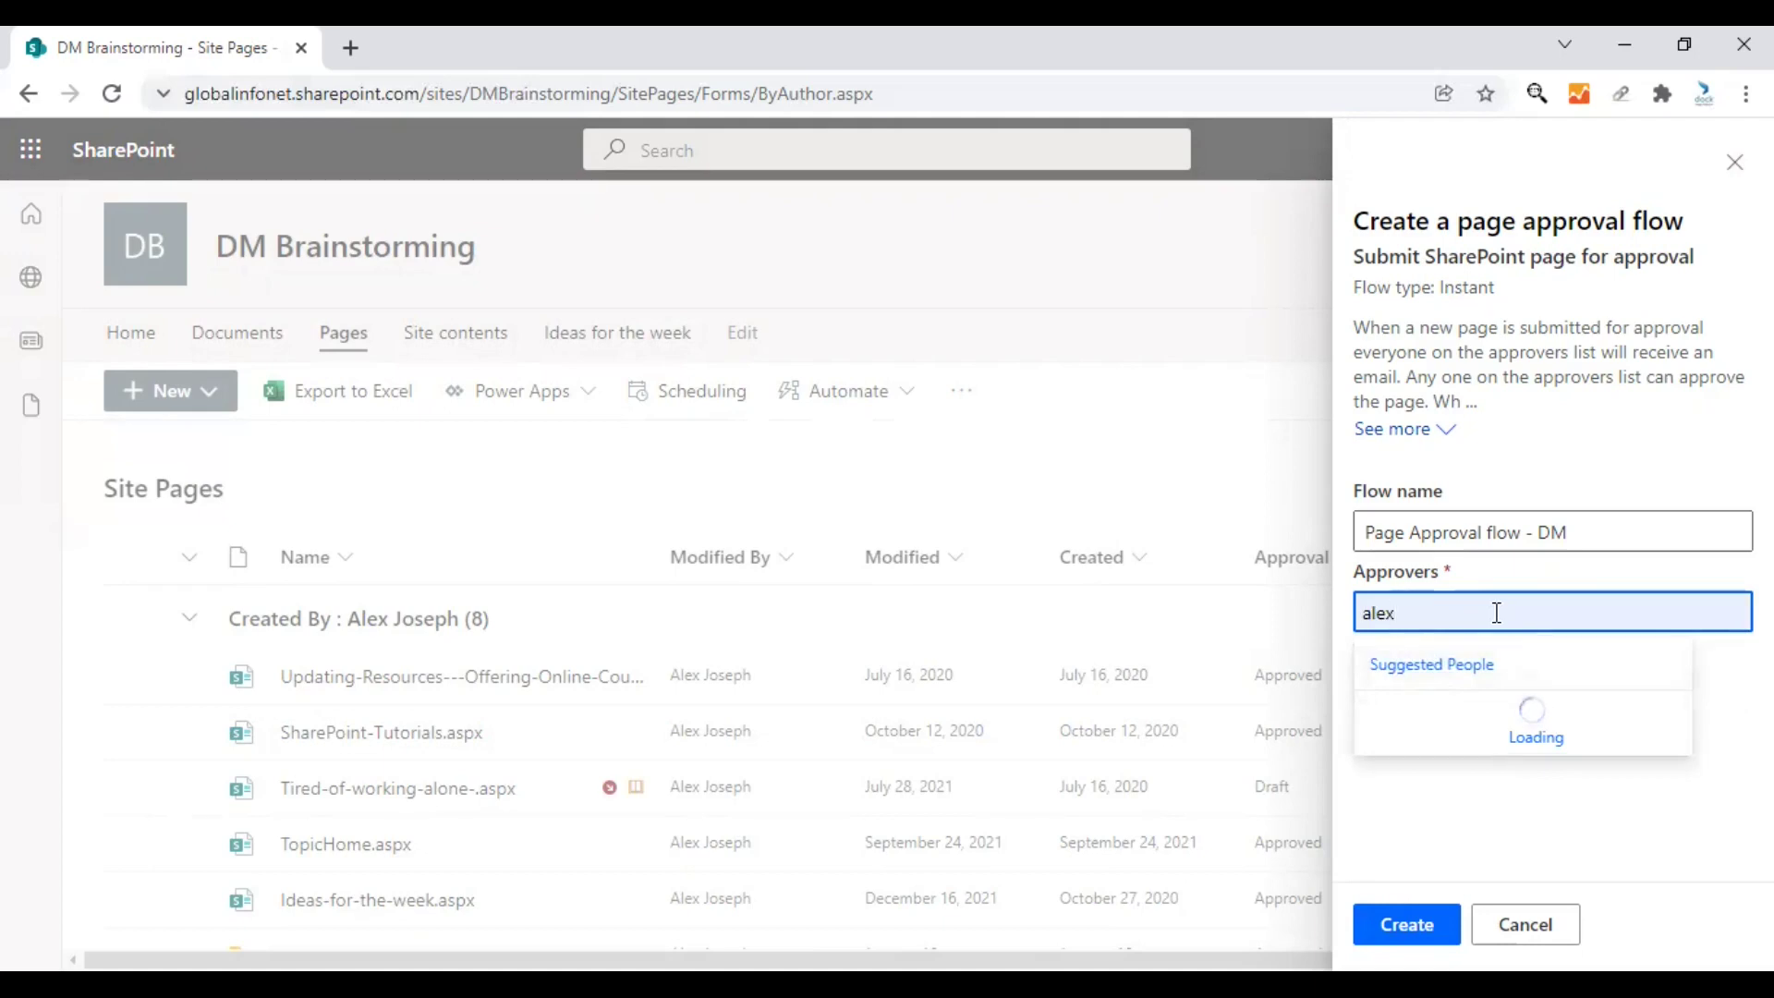
key(BackSpace)
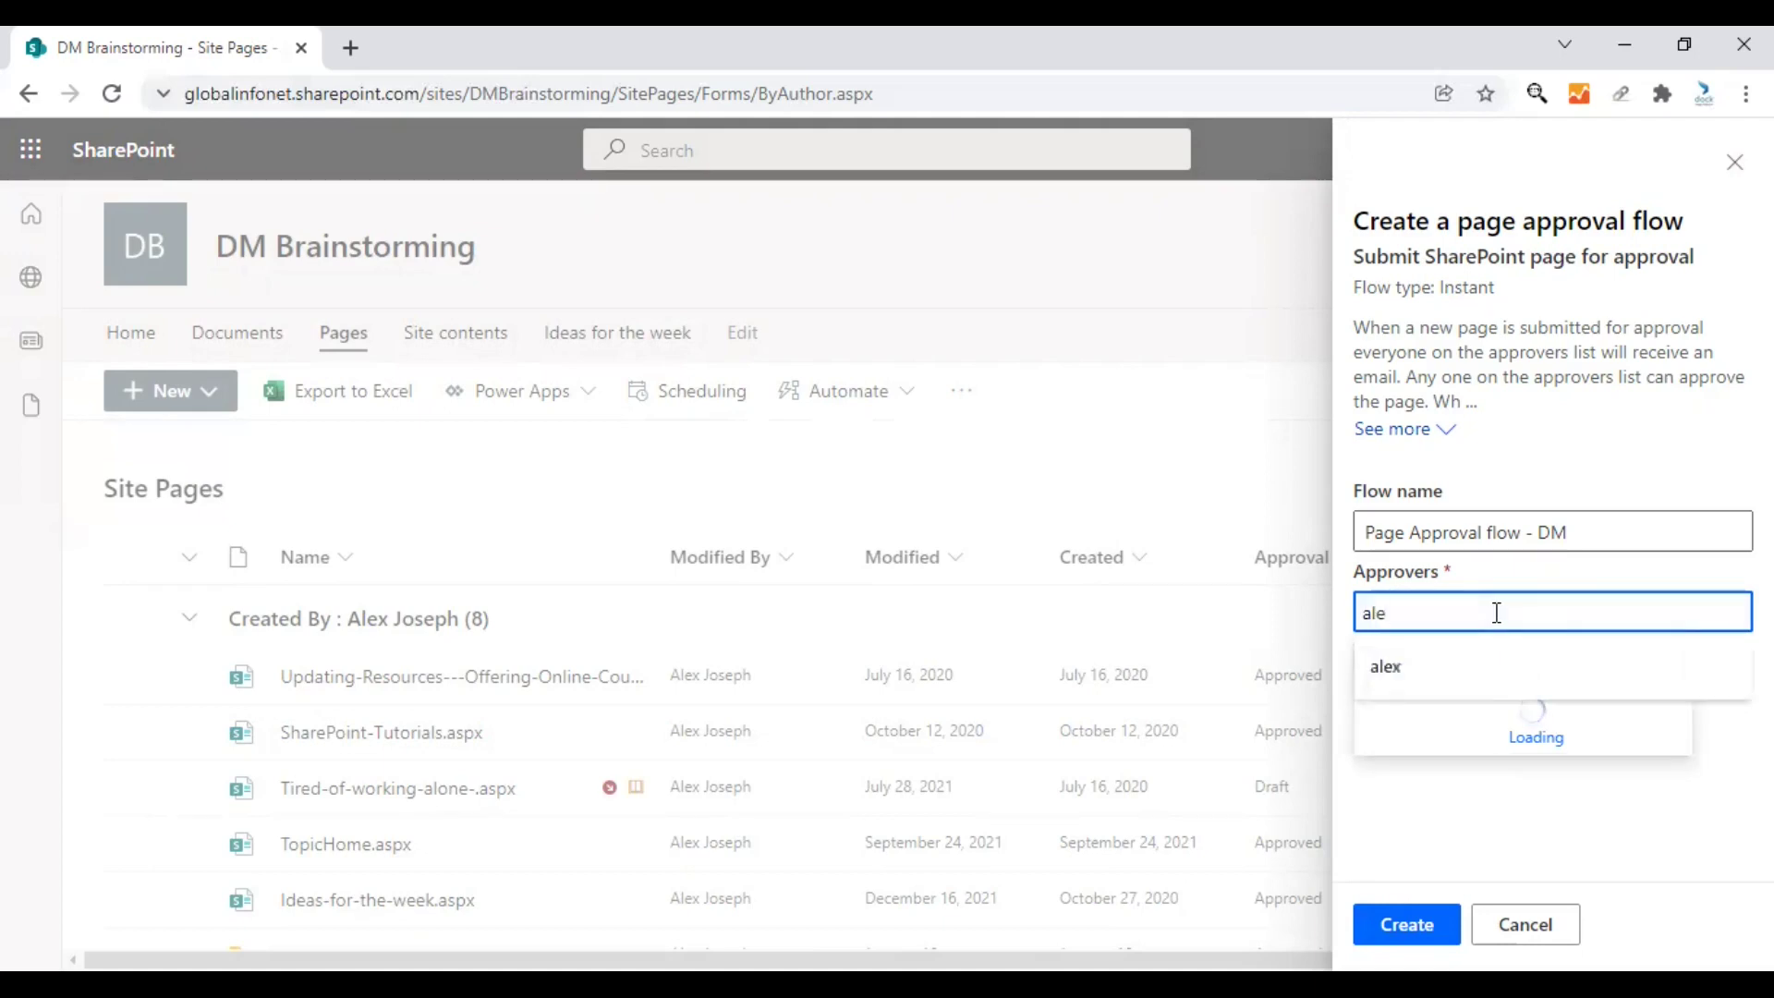
text(x Joseph)
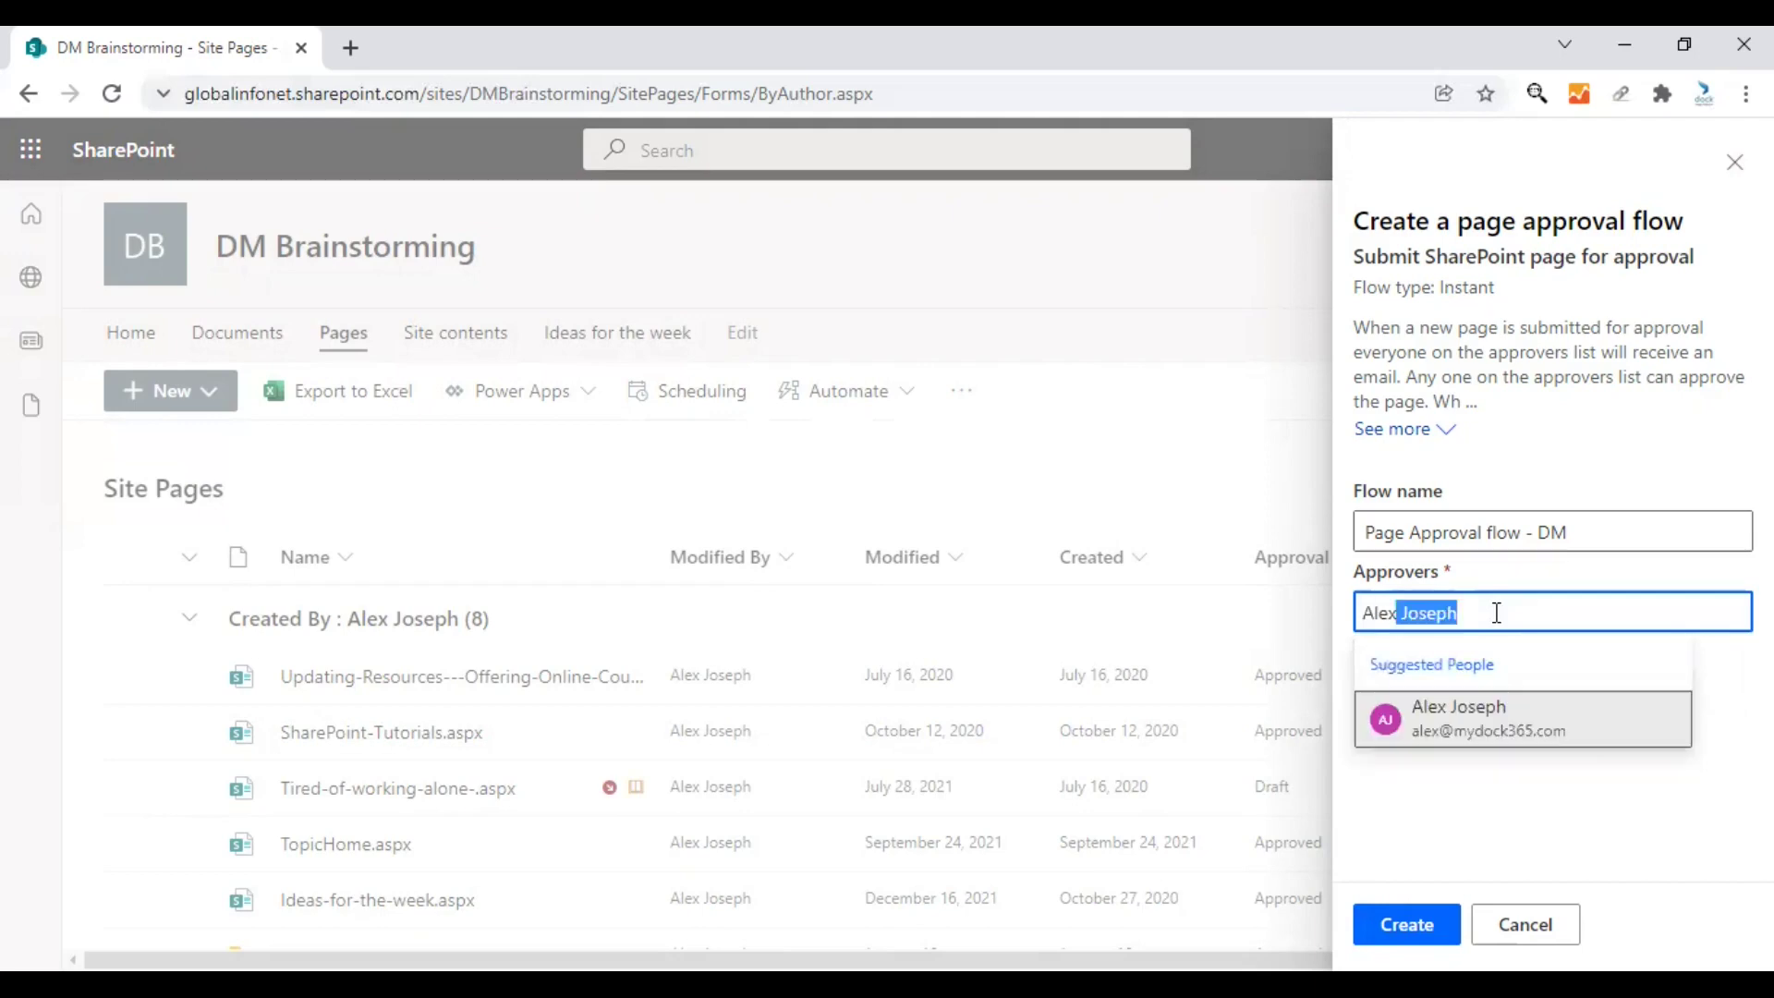
click(1487, 730)
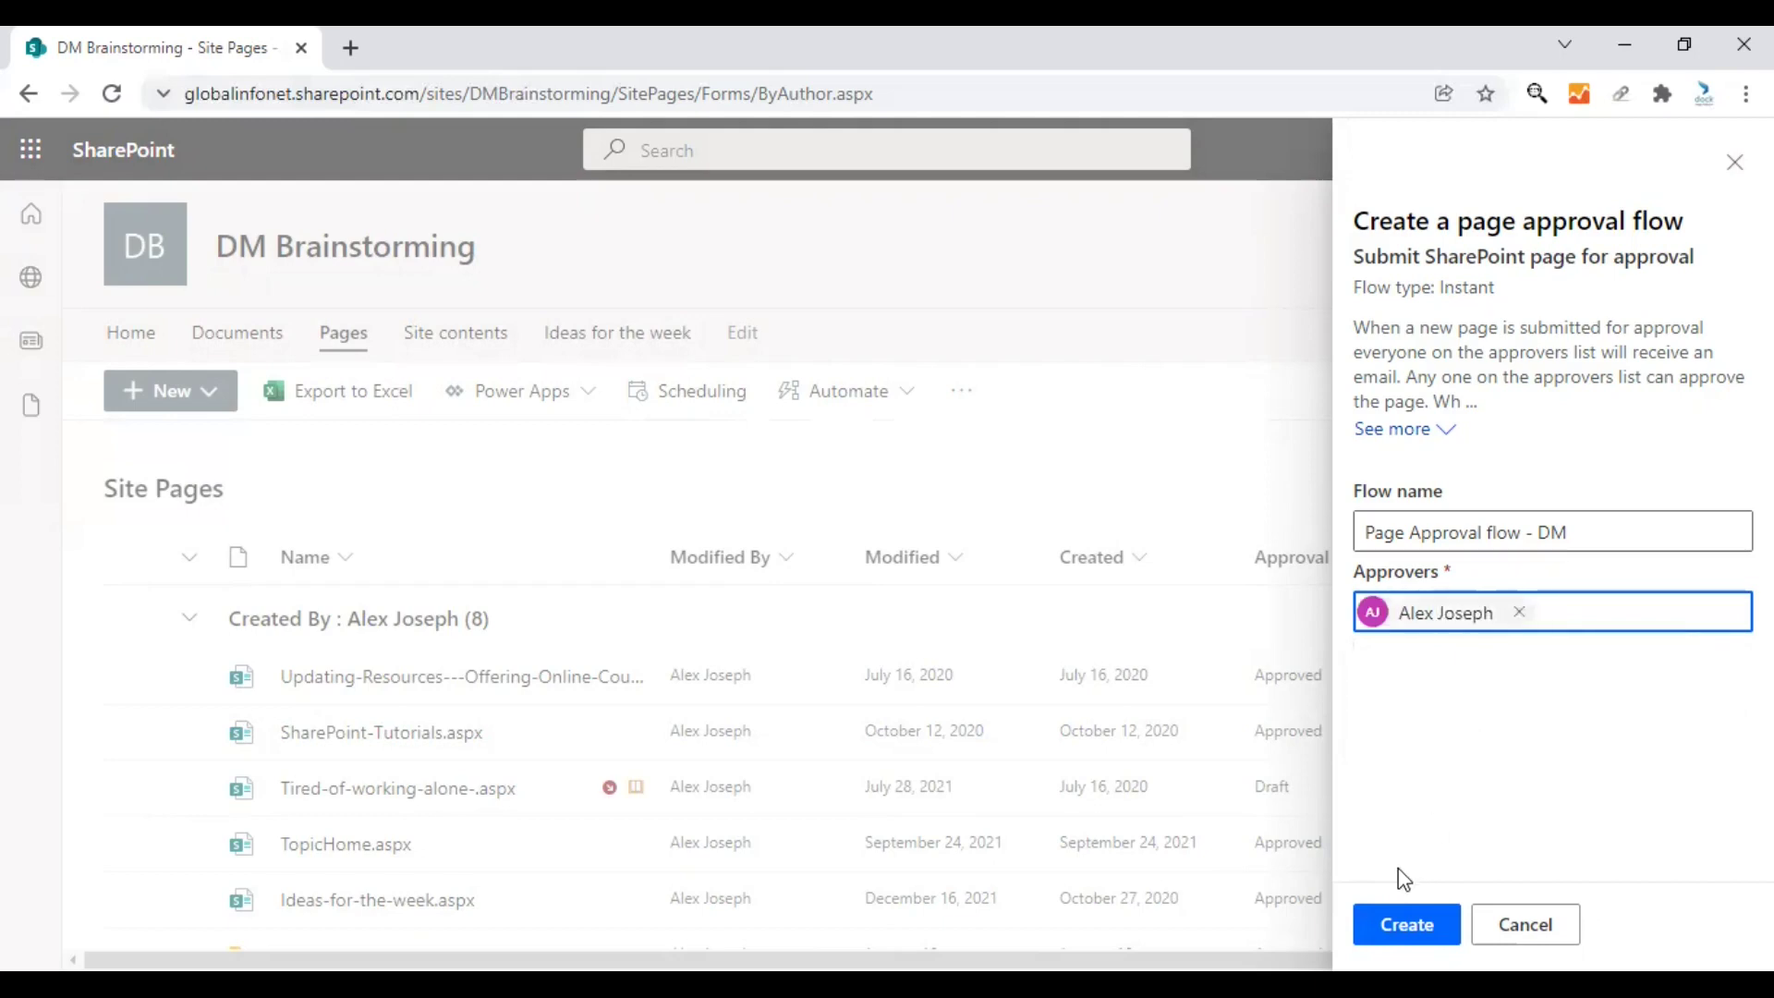
key(Return)
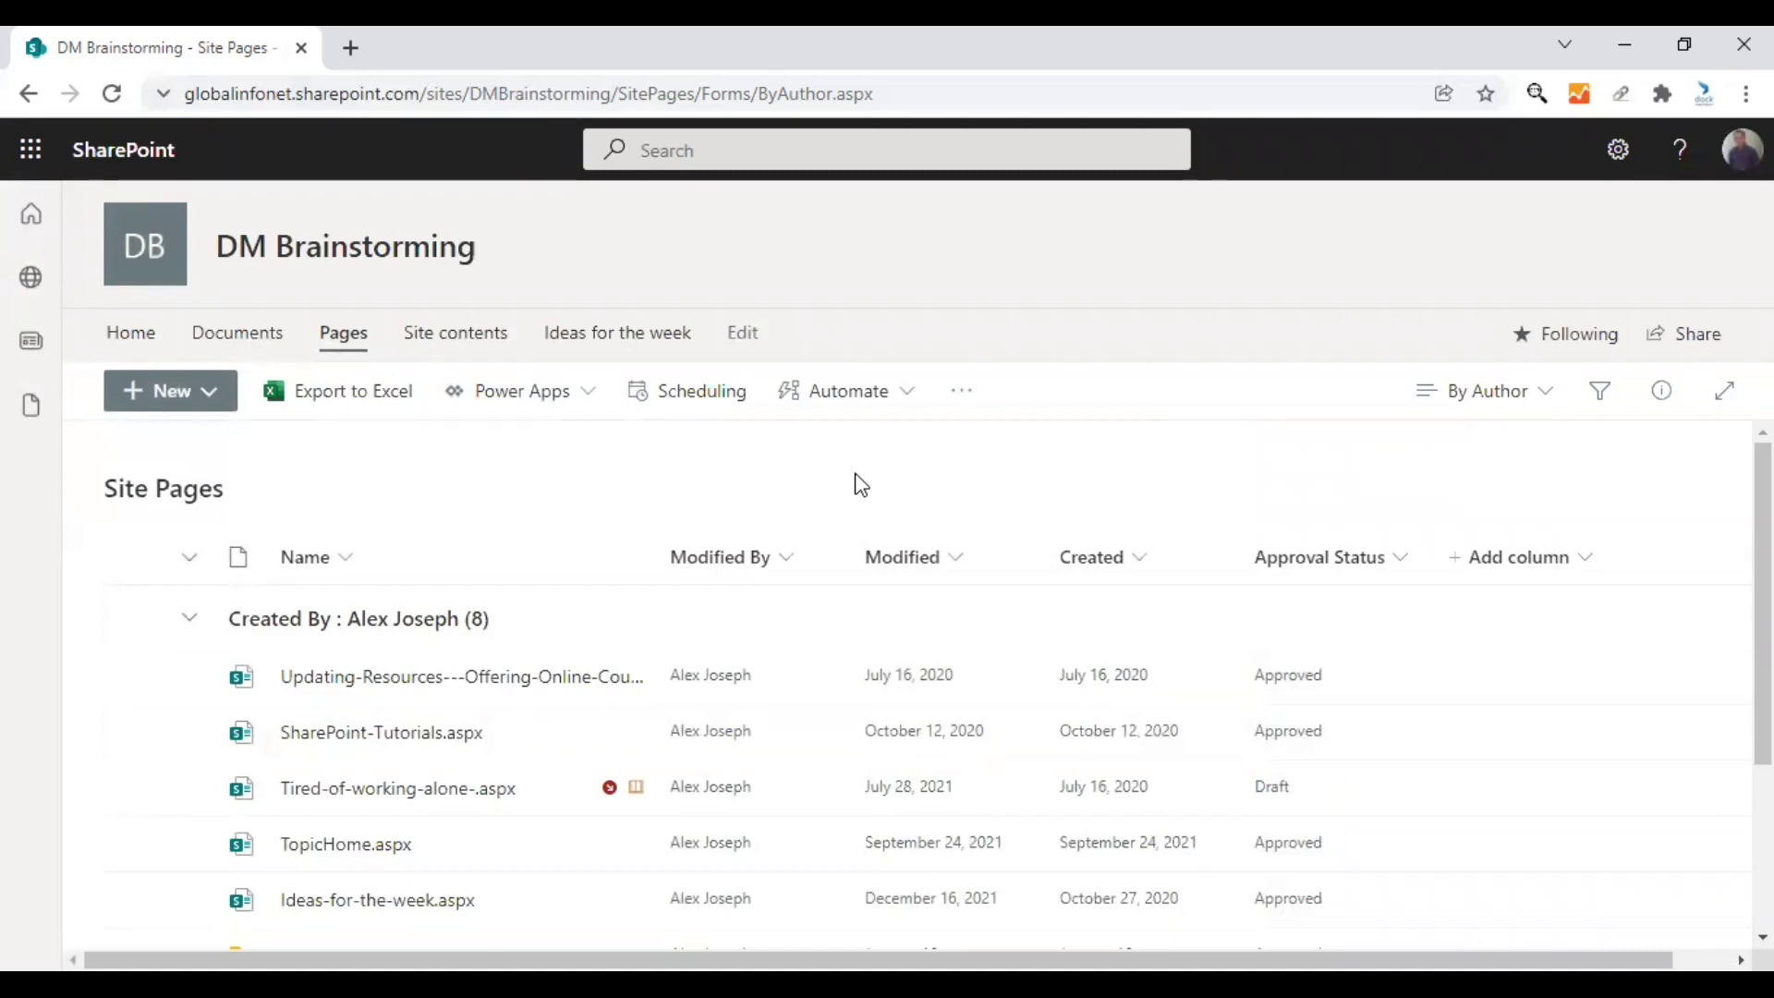
- Open Climate-Change-Awareness.aspx from the Site Pages list
scroll(860, 484, down, 3)
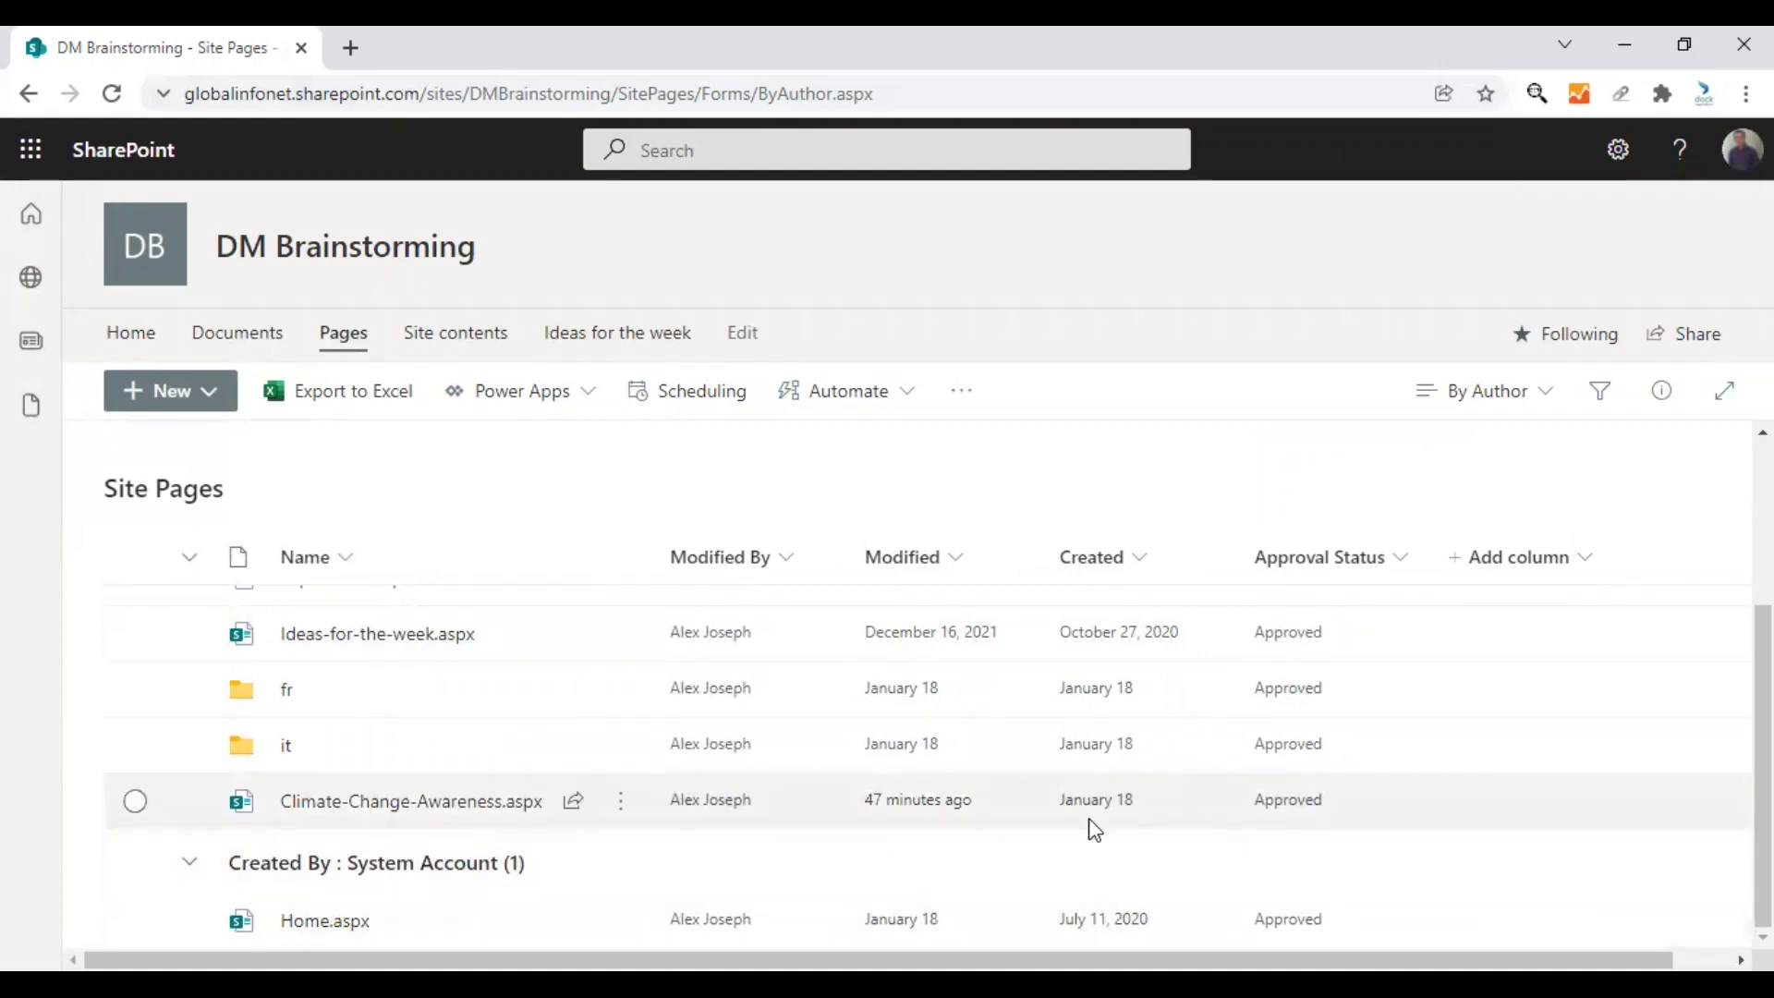
mouse_move(466, 816)
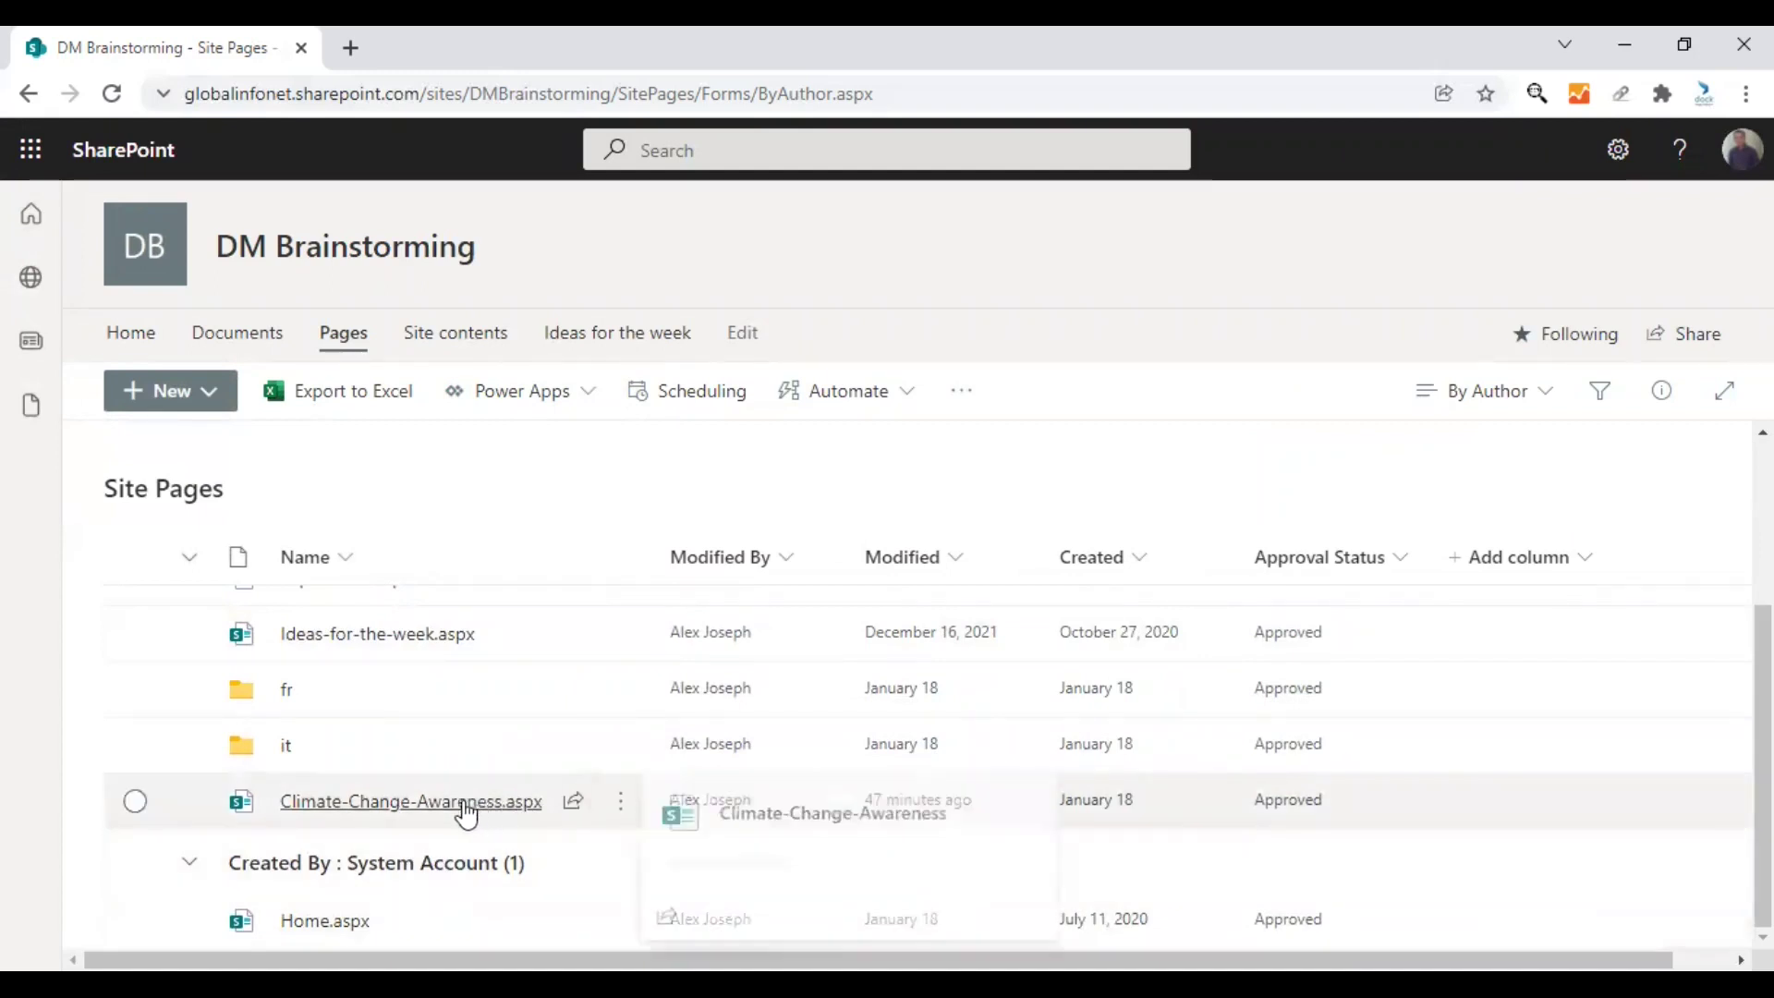
click(388, 813)
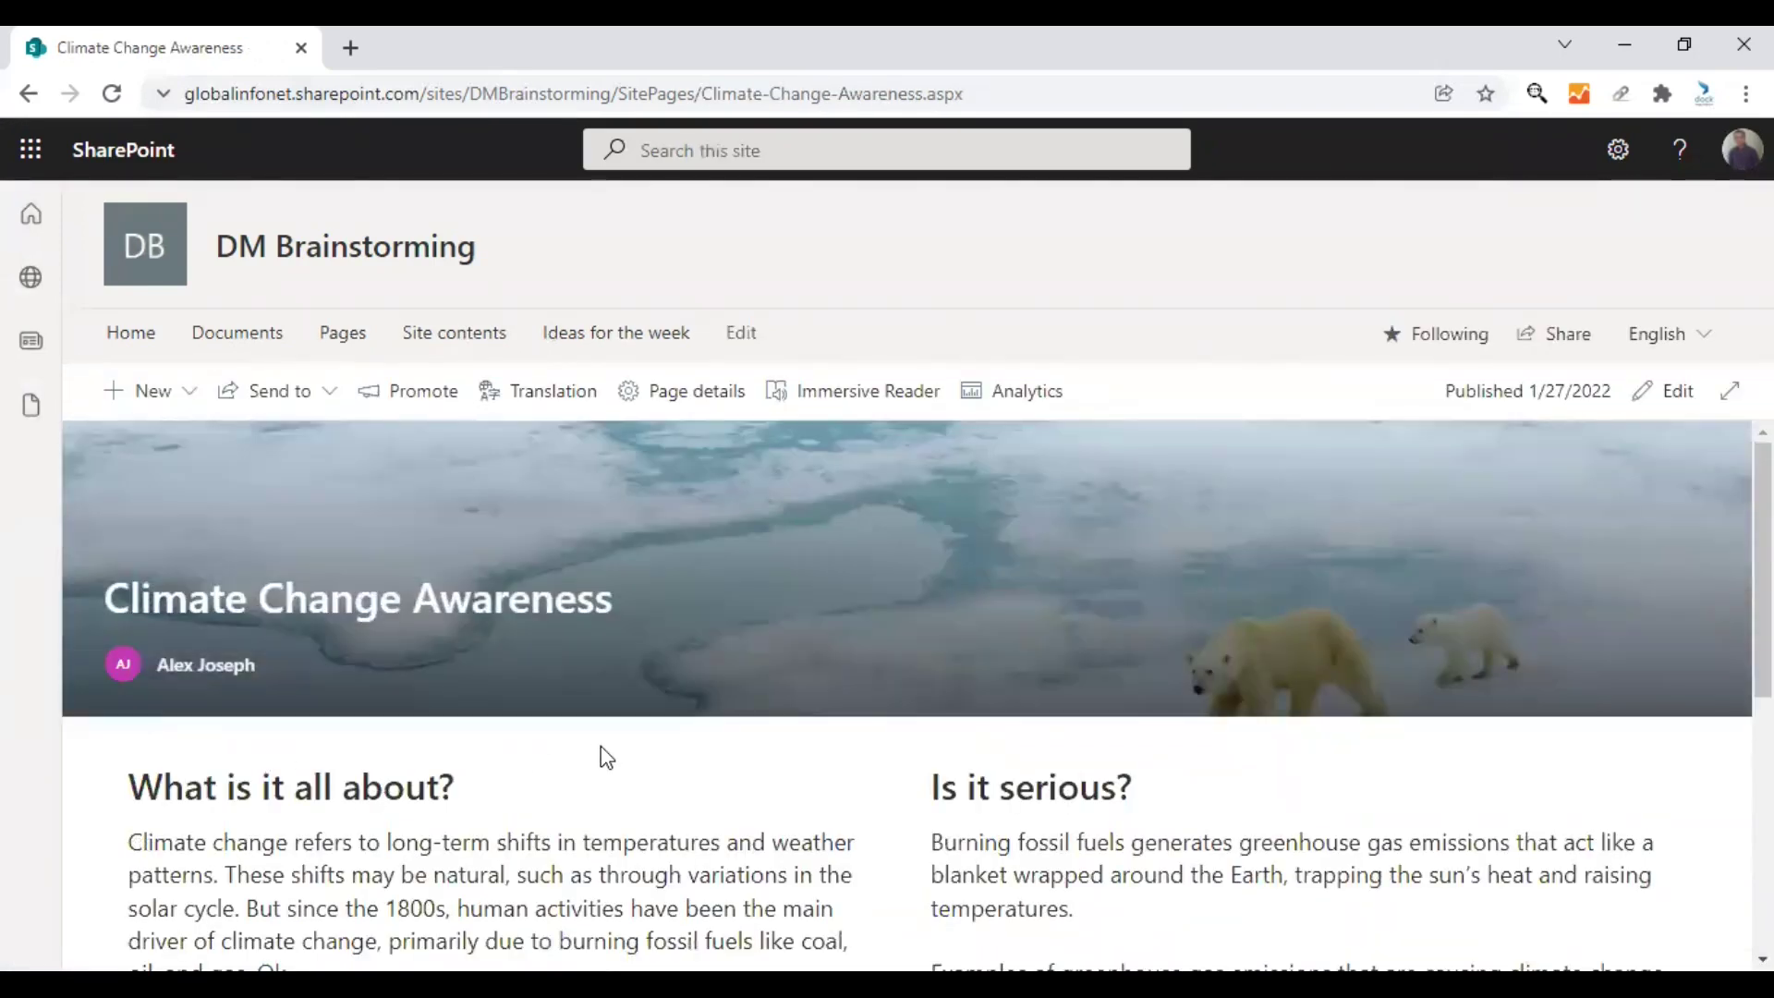
scroll(602, 753, down, 5)
scroll(600, 746, up, 5)
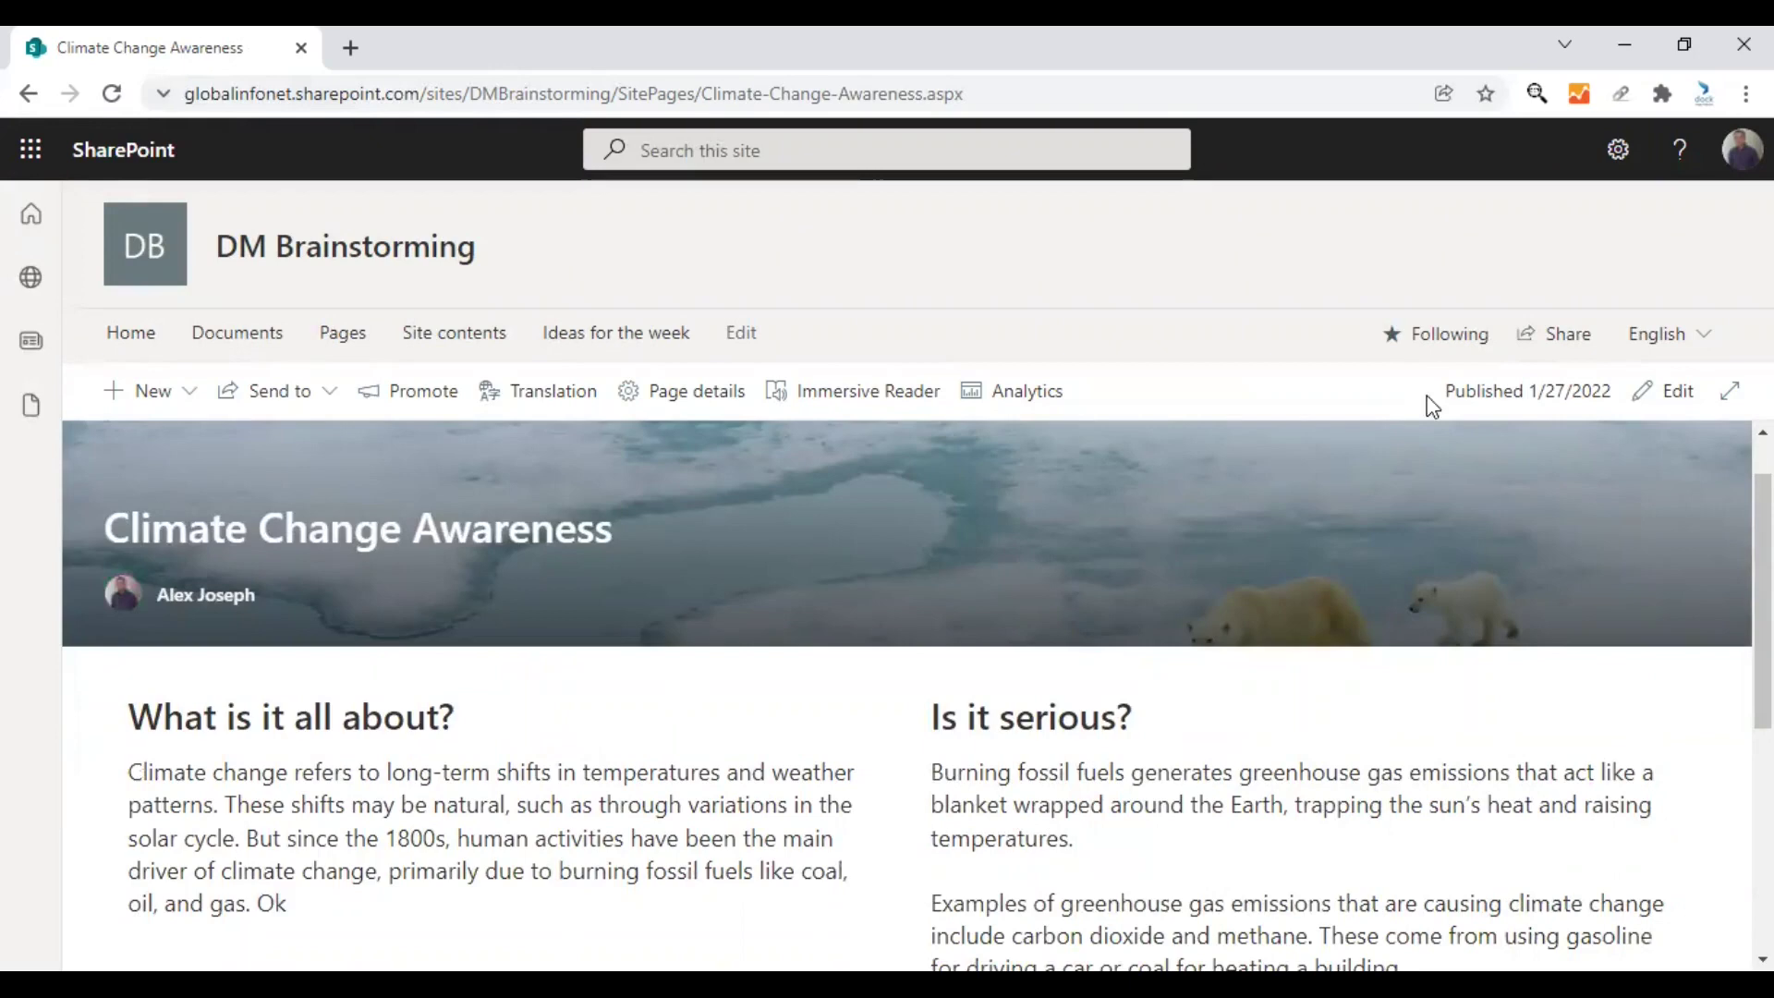
- In edit mode, remove the trailing space after 'oil, and gas.' and end the 'Is it serious?' text with 'building.'
click(1679, 407)
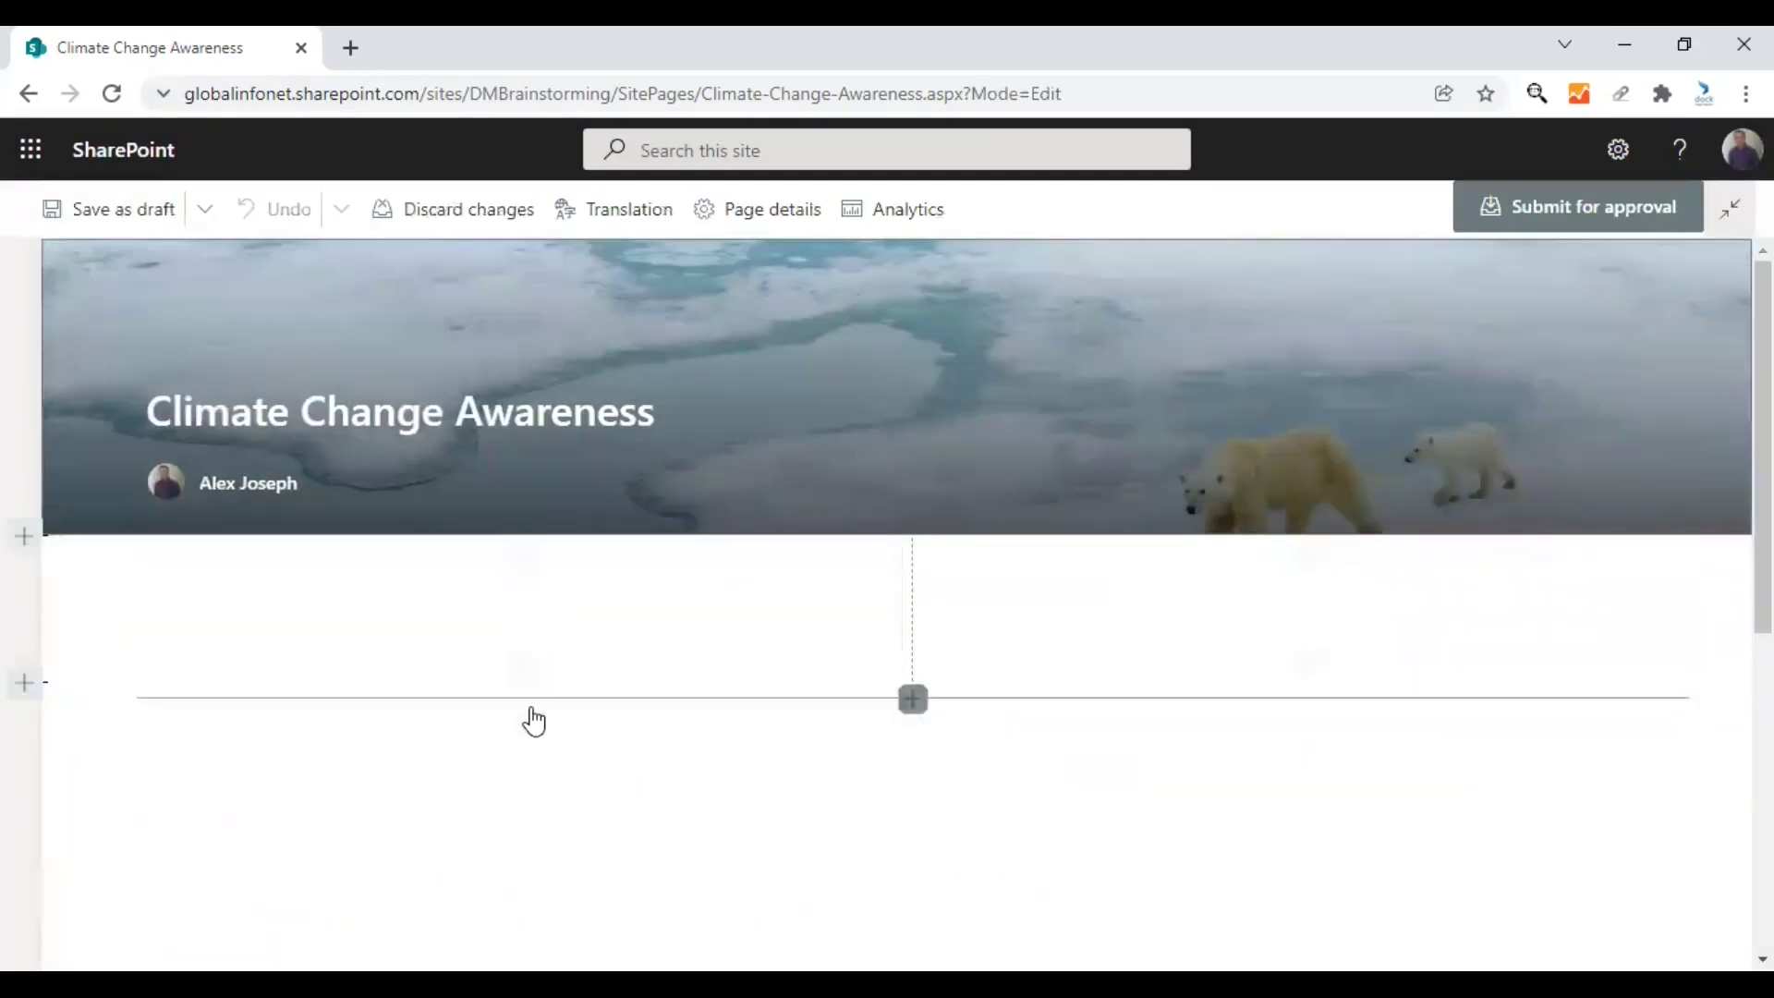
scroll(376, 665, down, 2)
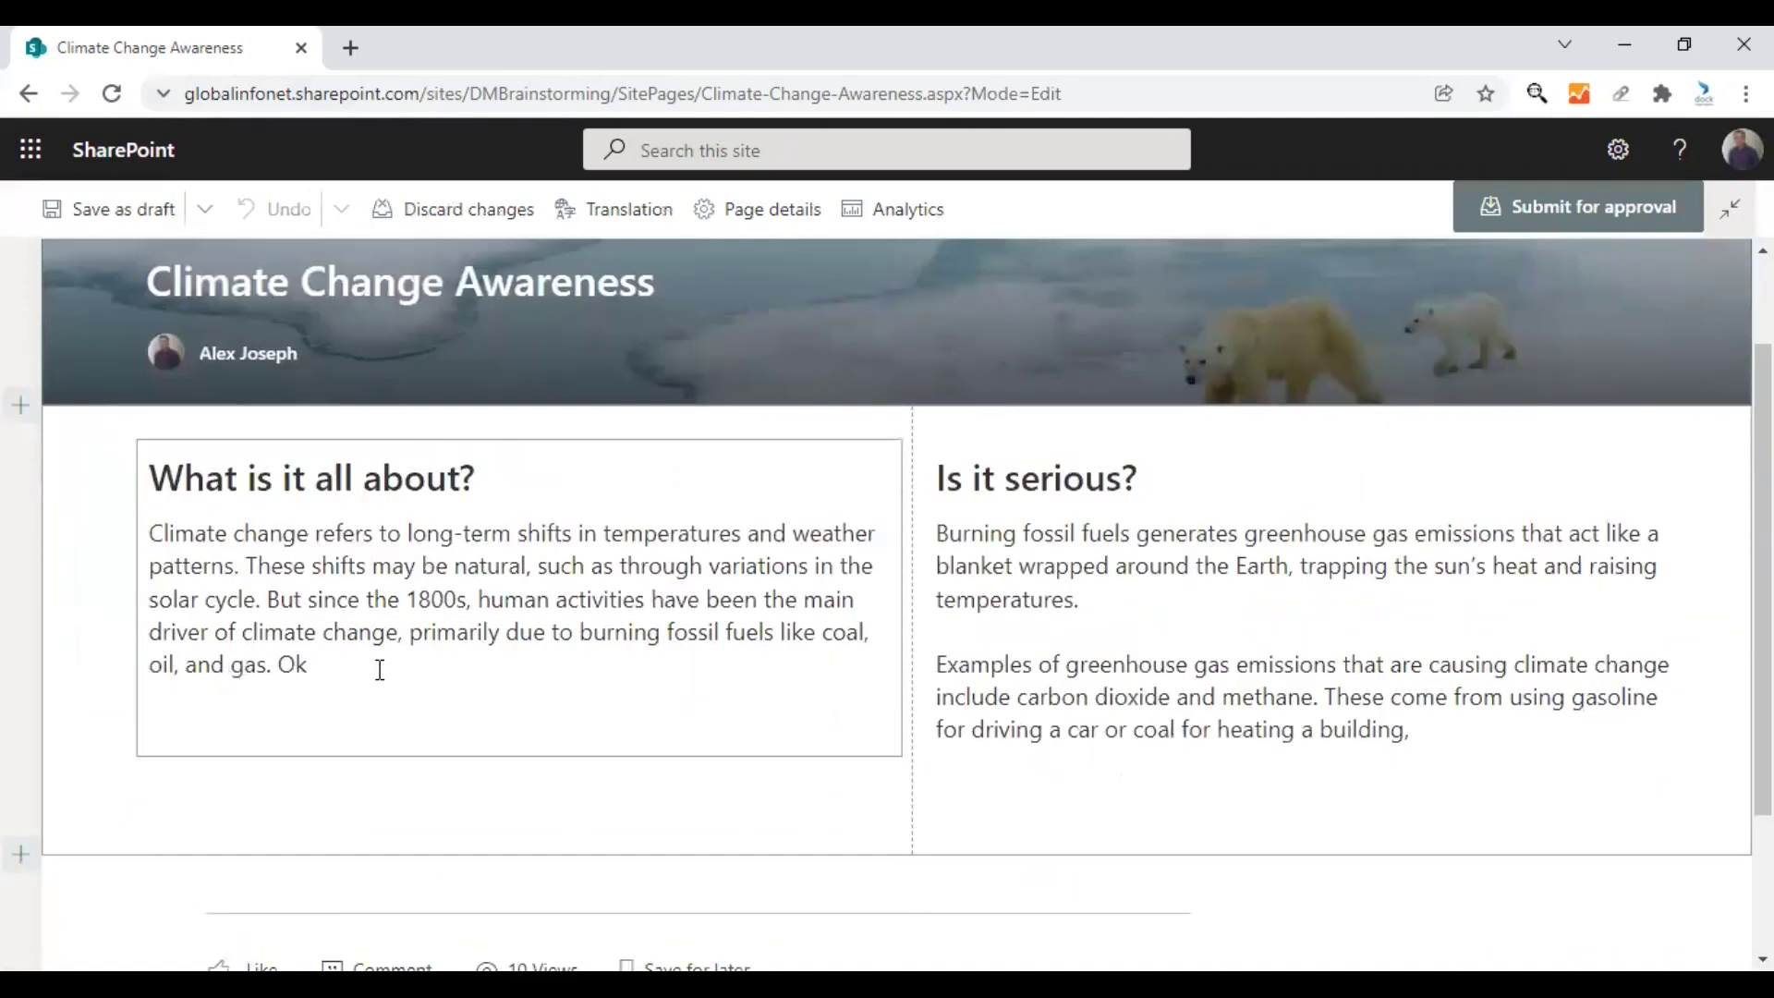
click(440, 662)
key(BackSpace)
key(BackSpace)
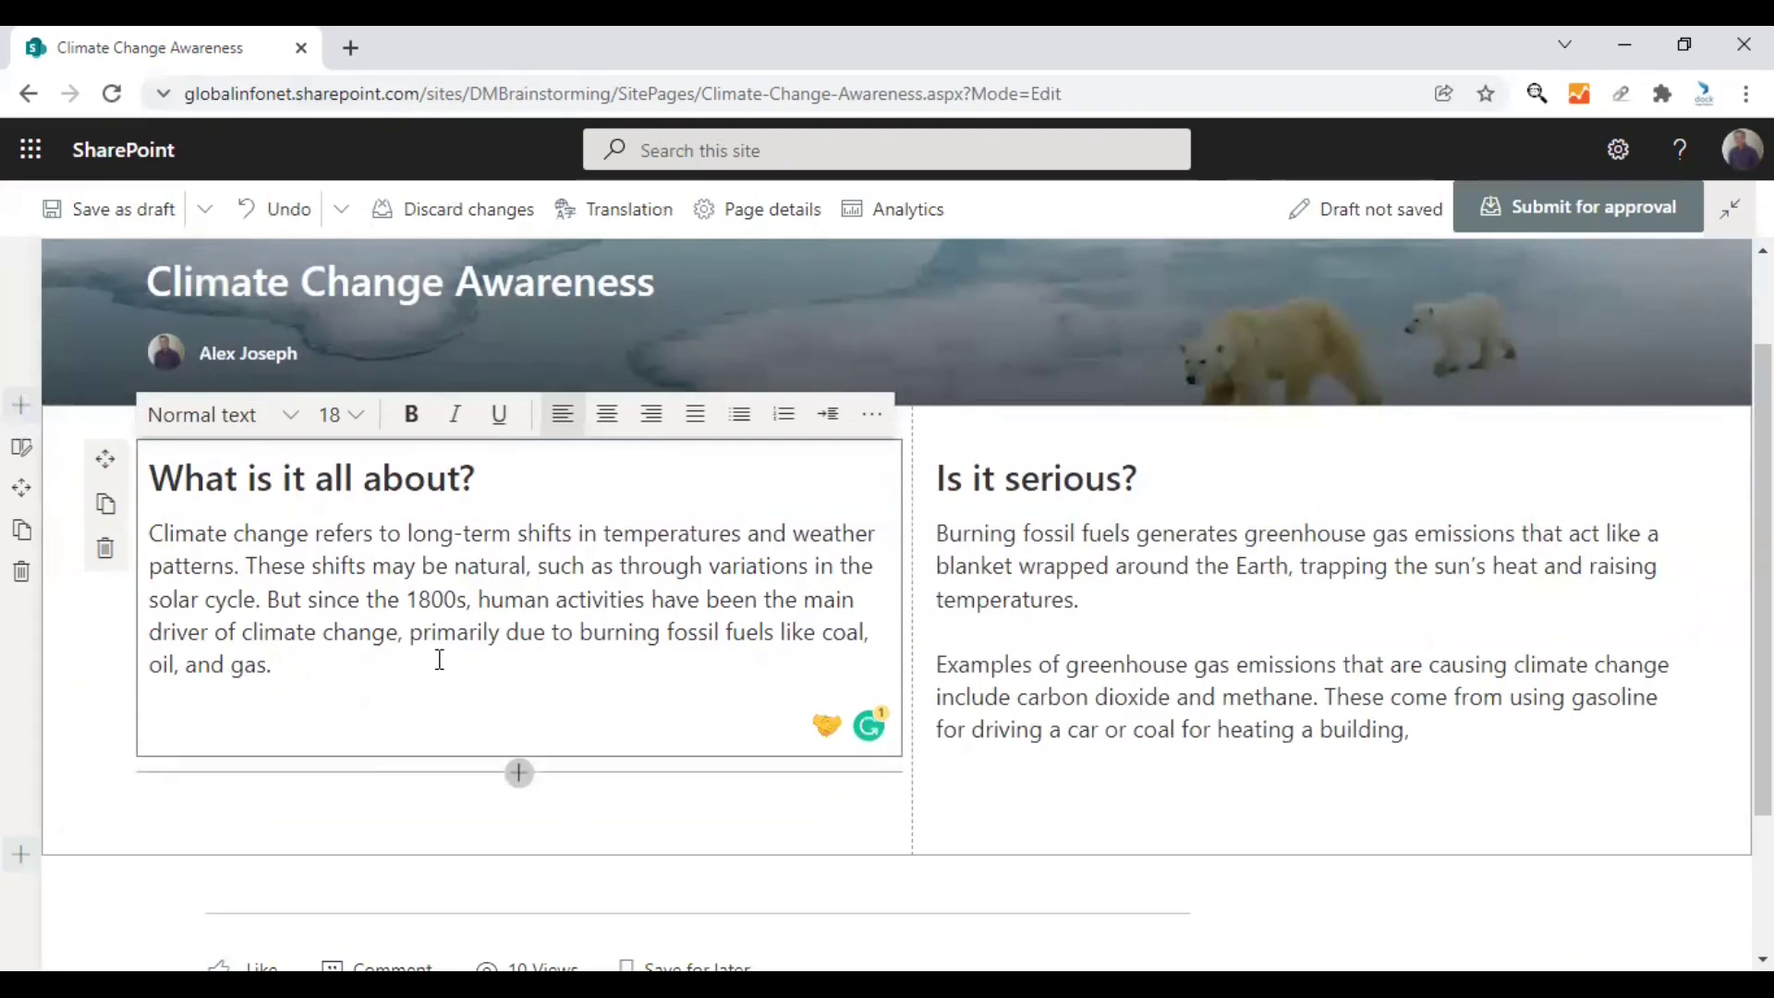
key(BackSpace)
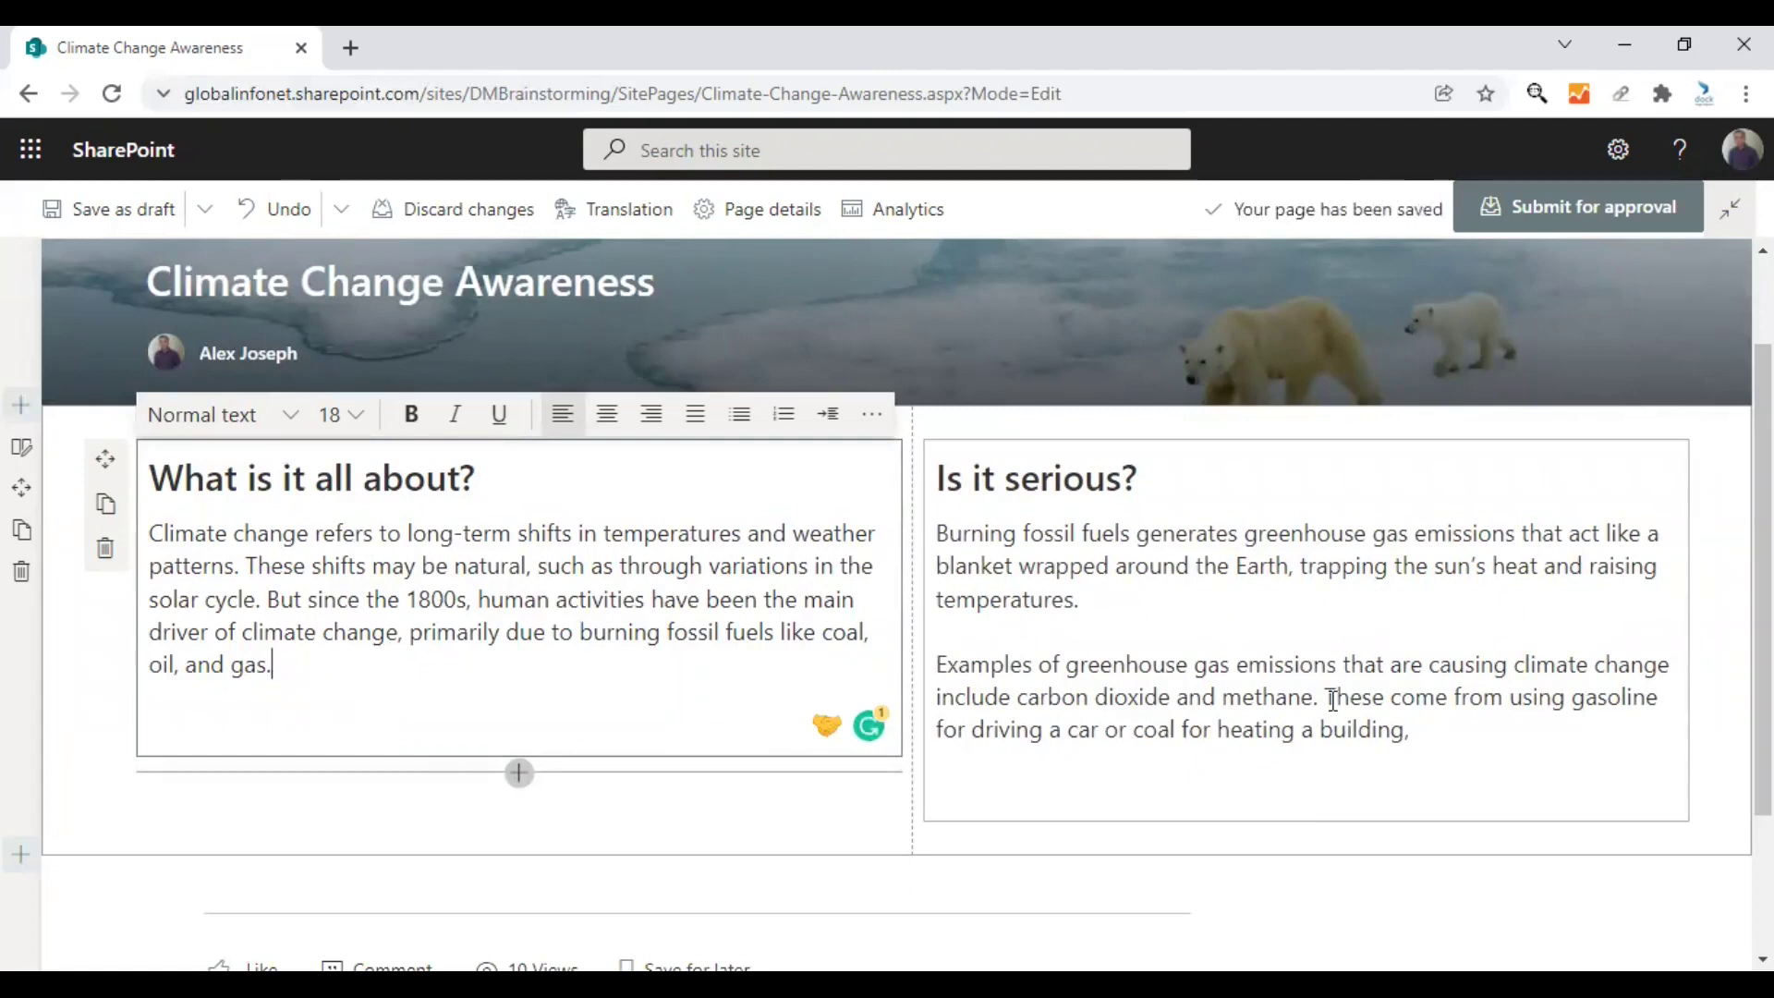
click(1405, 726)
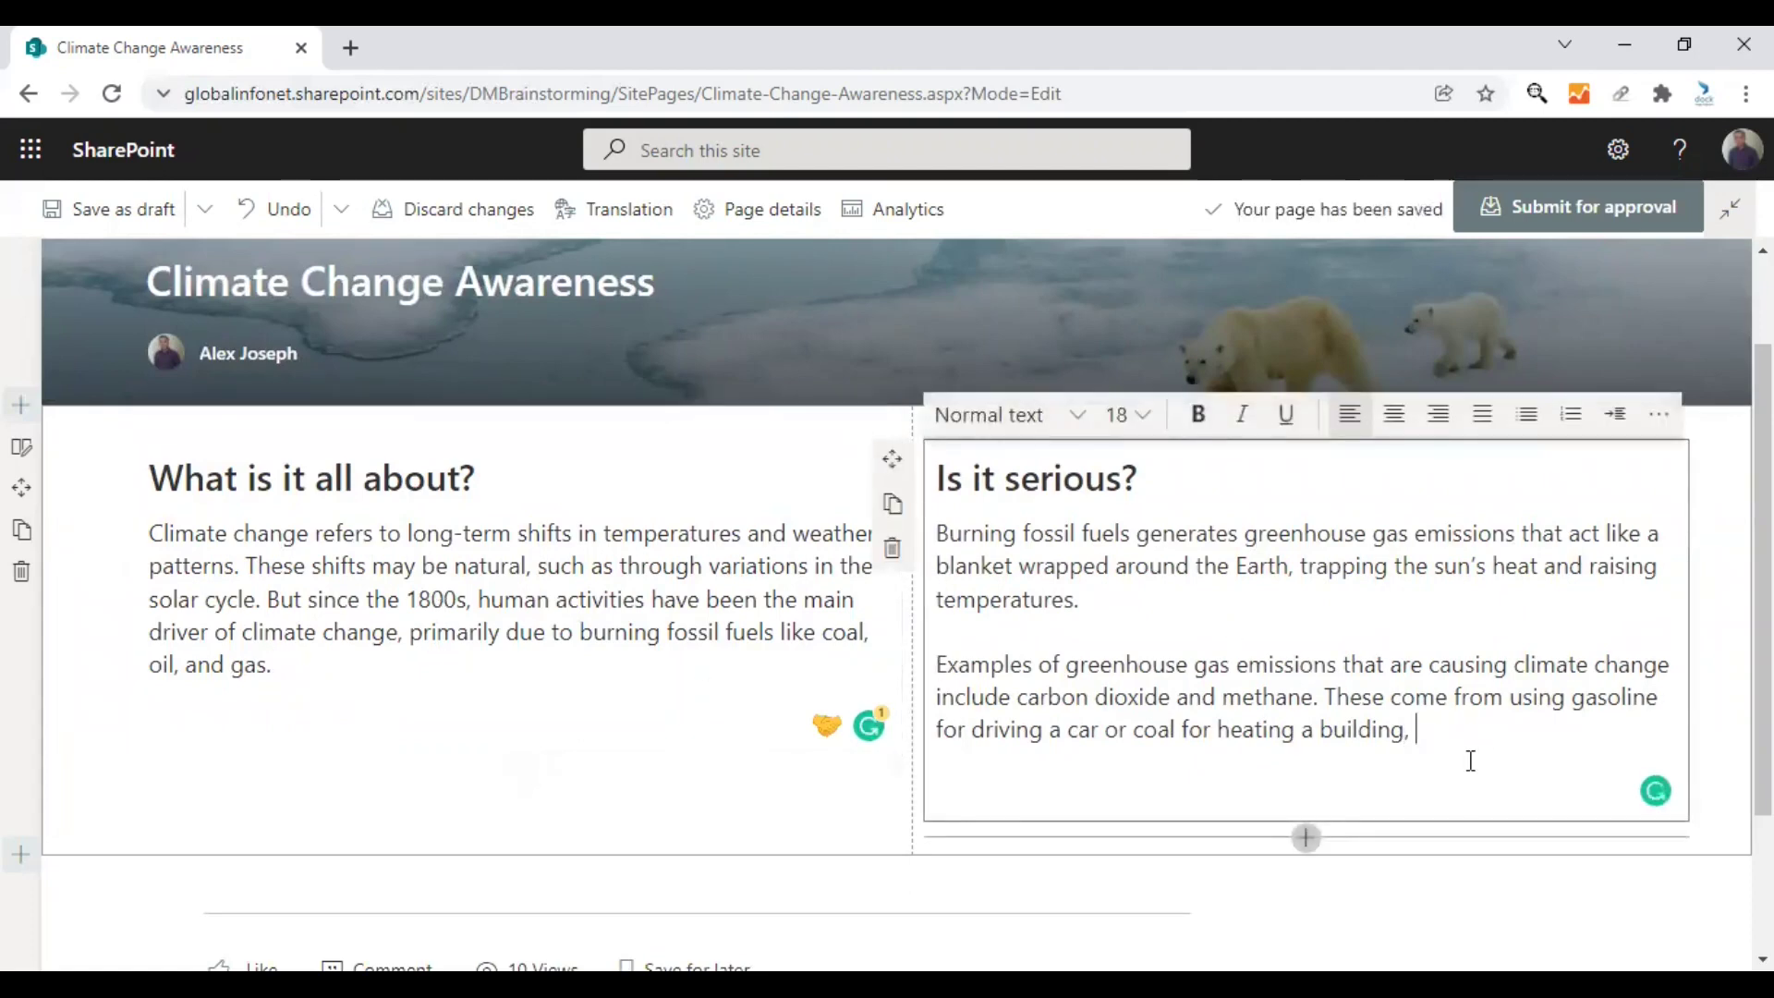
key(BackSpace)
key(BackSpace)
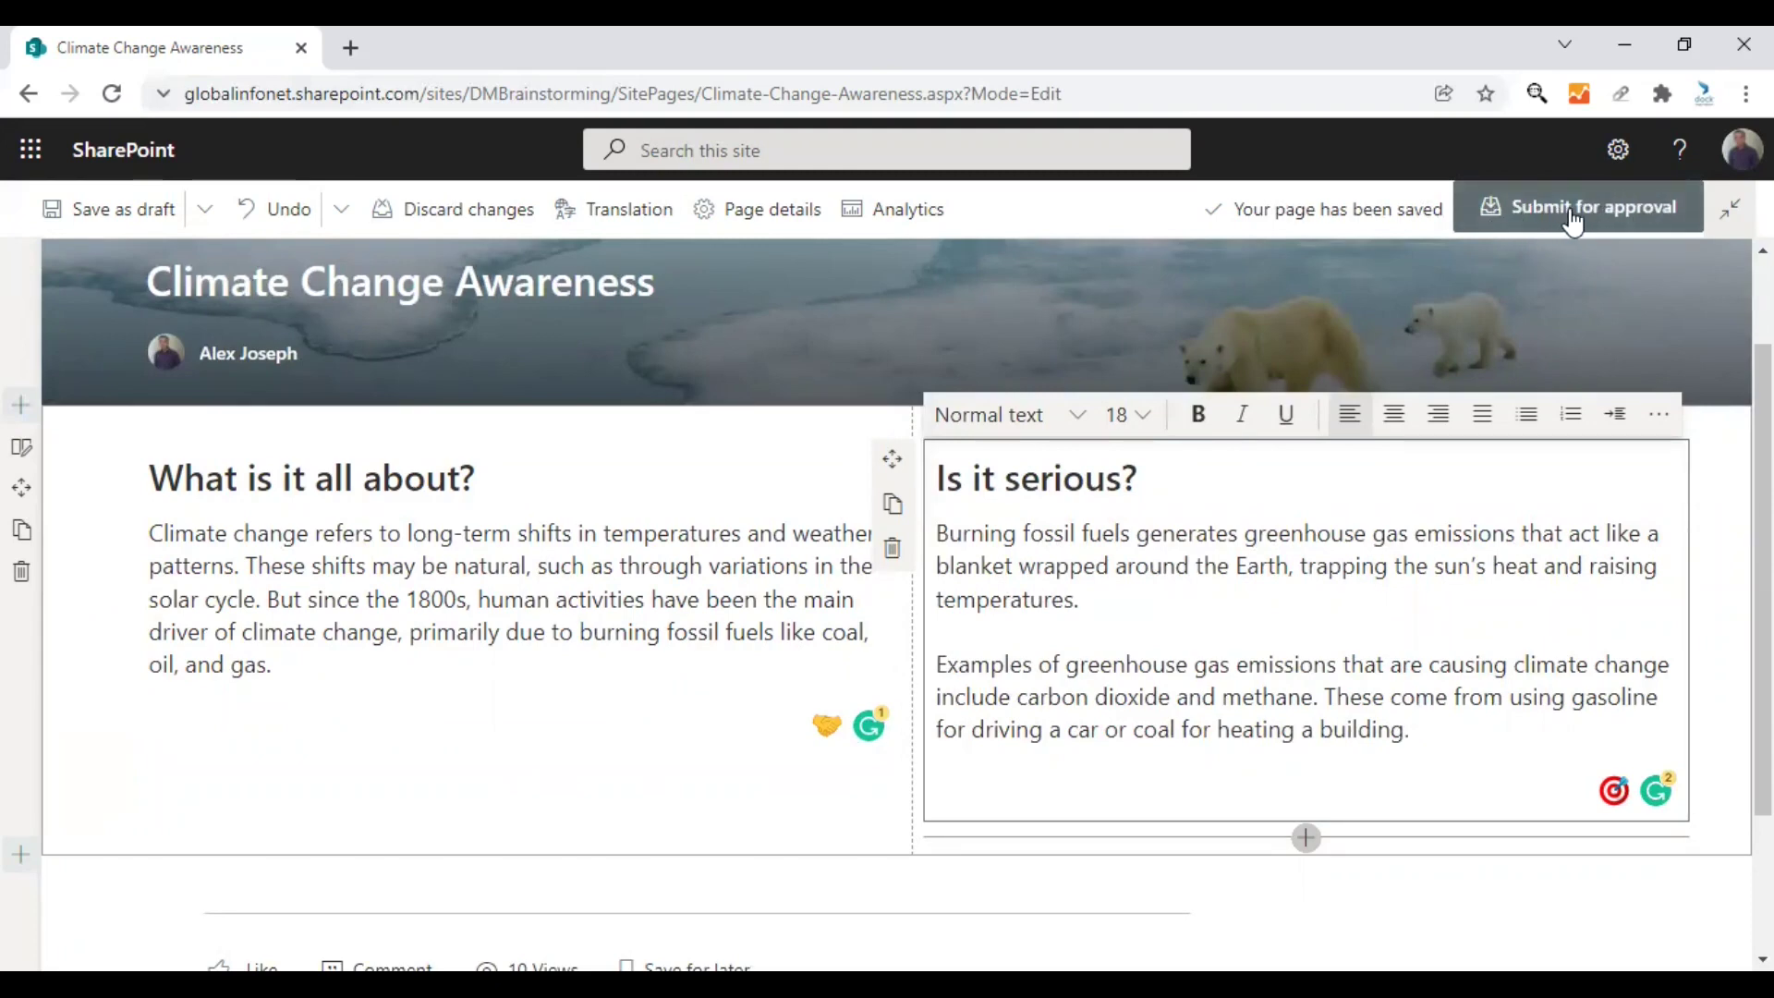
- Send the page for approval with the note 'Edited the content format.'
click(1621, 222)
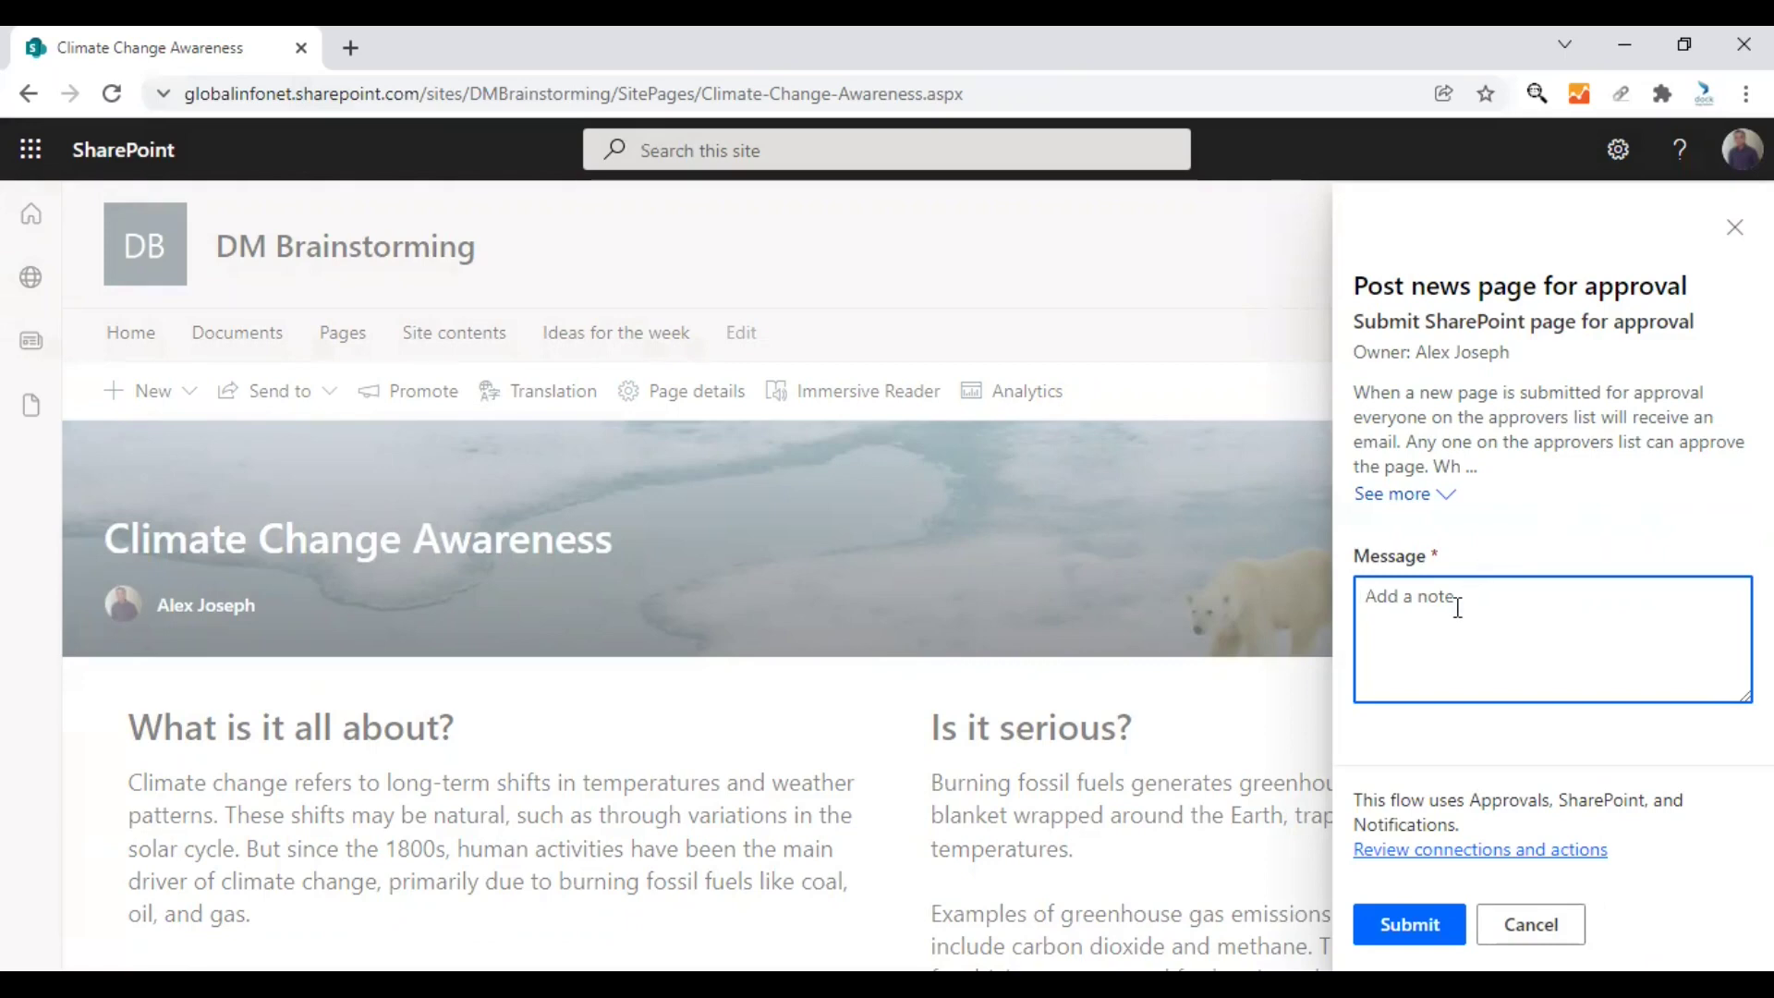
text(Edited the content format.)
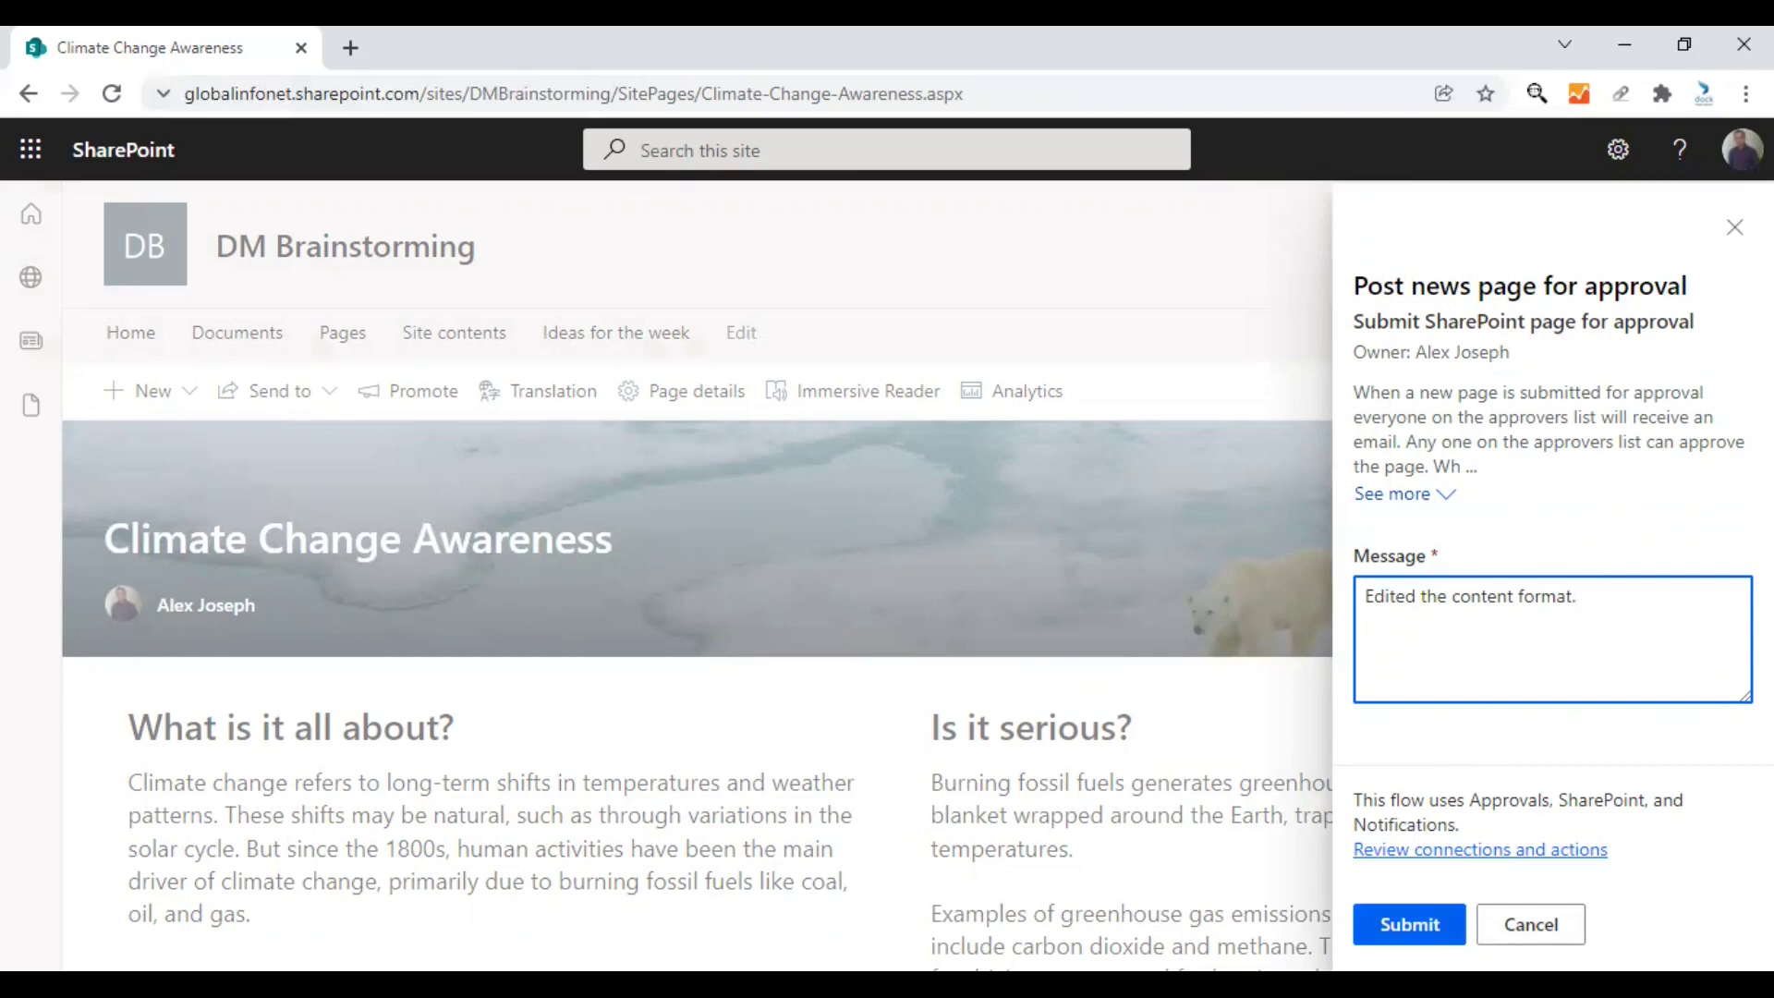
click(1409, 924)
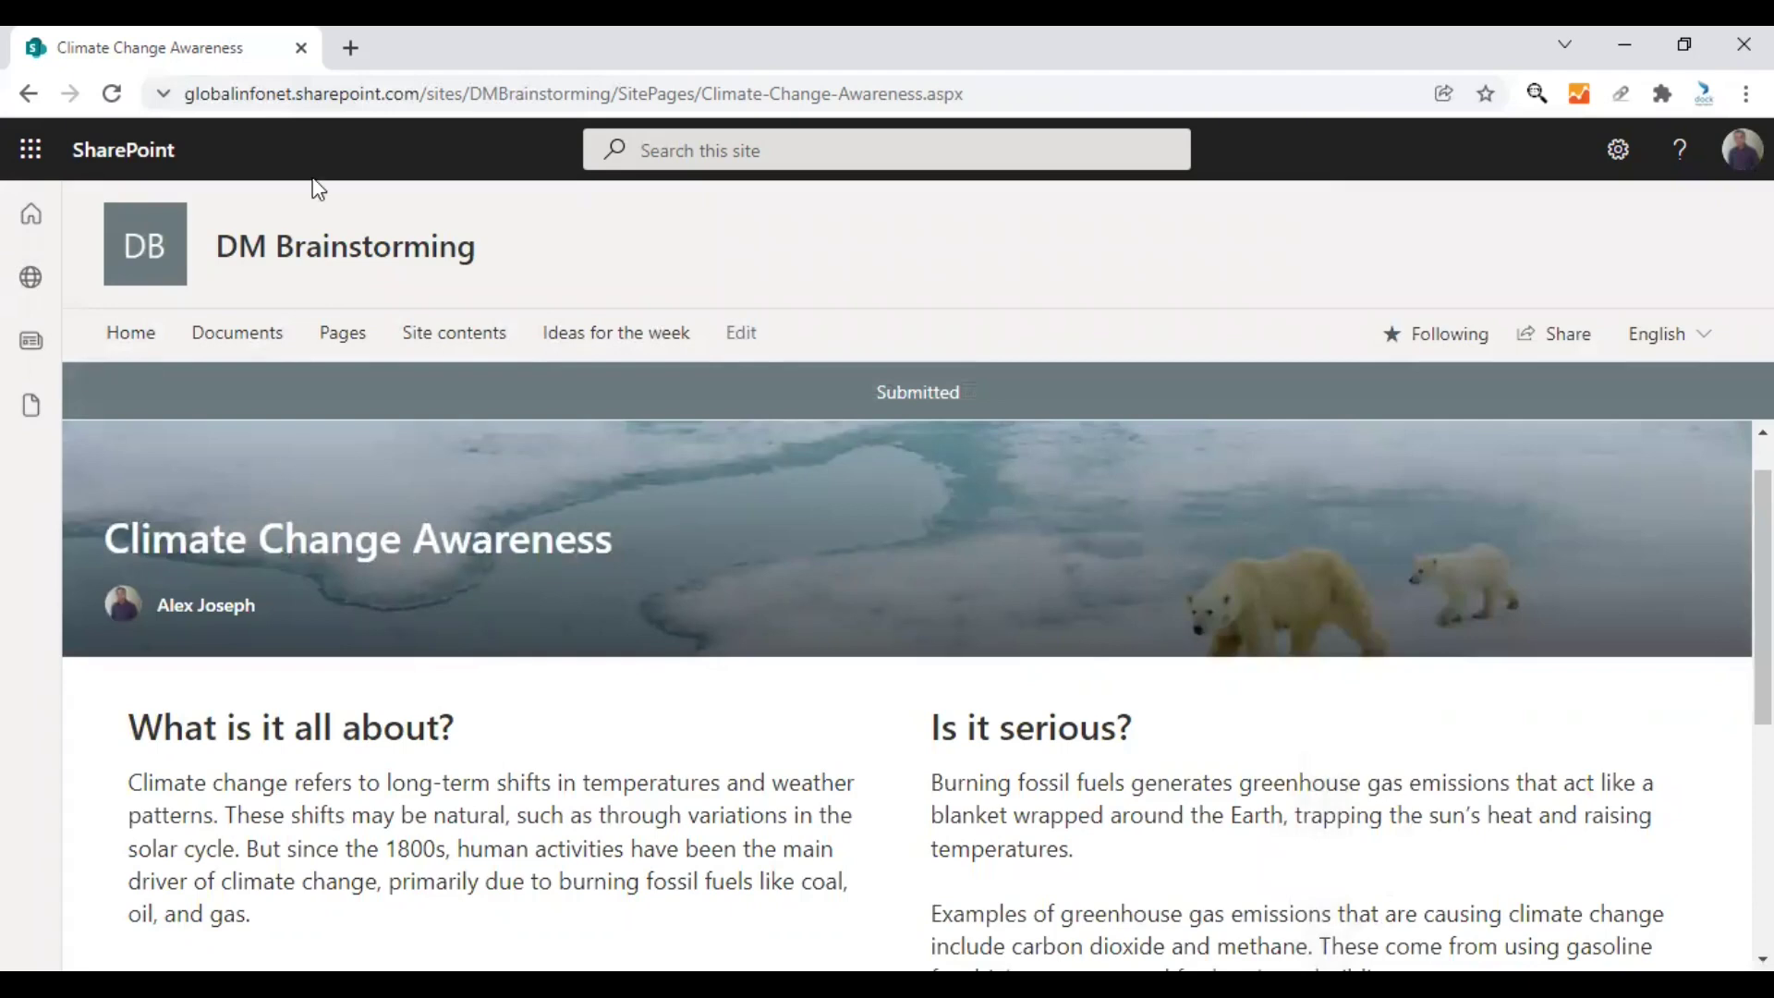
- Open Outlook from the app launcher in a new browser tab
click(28, 162)
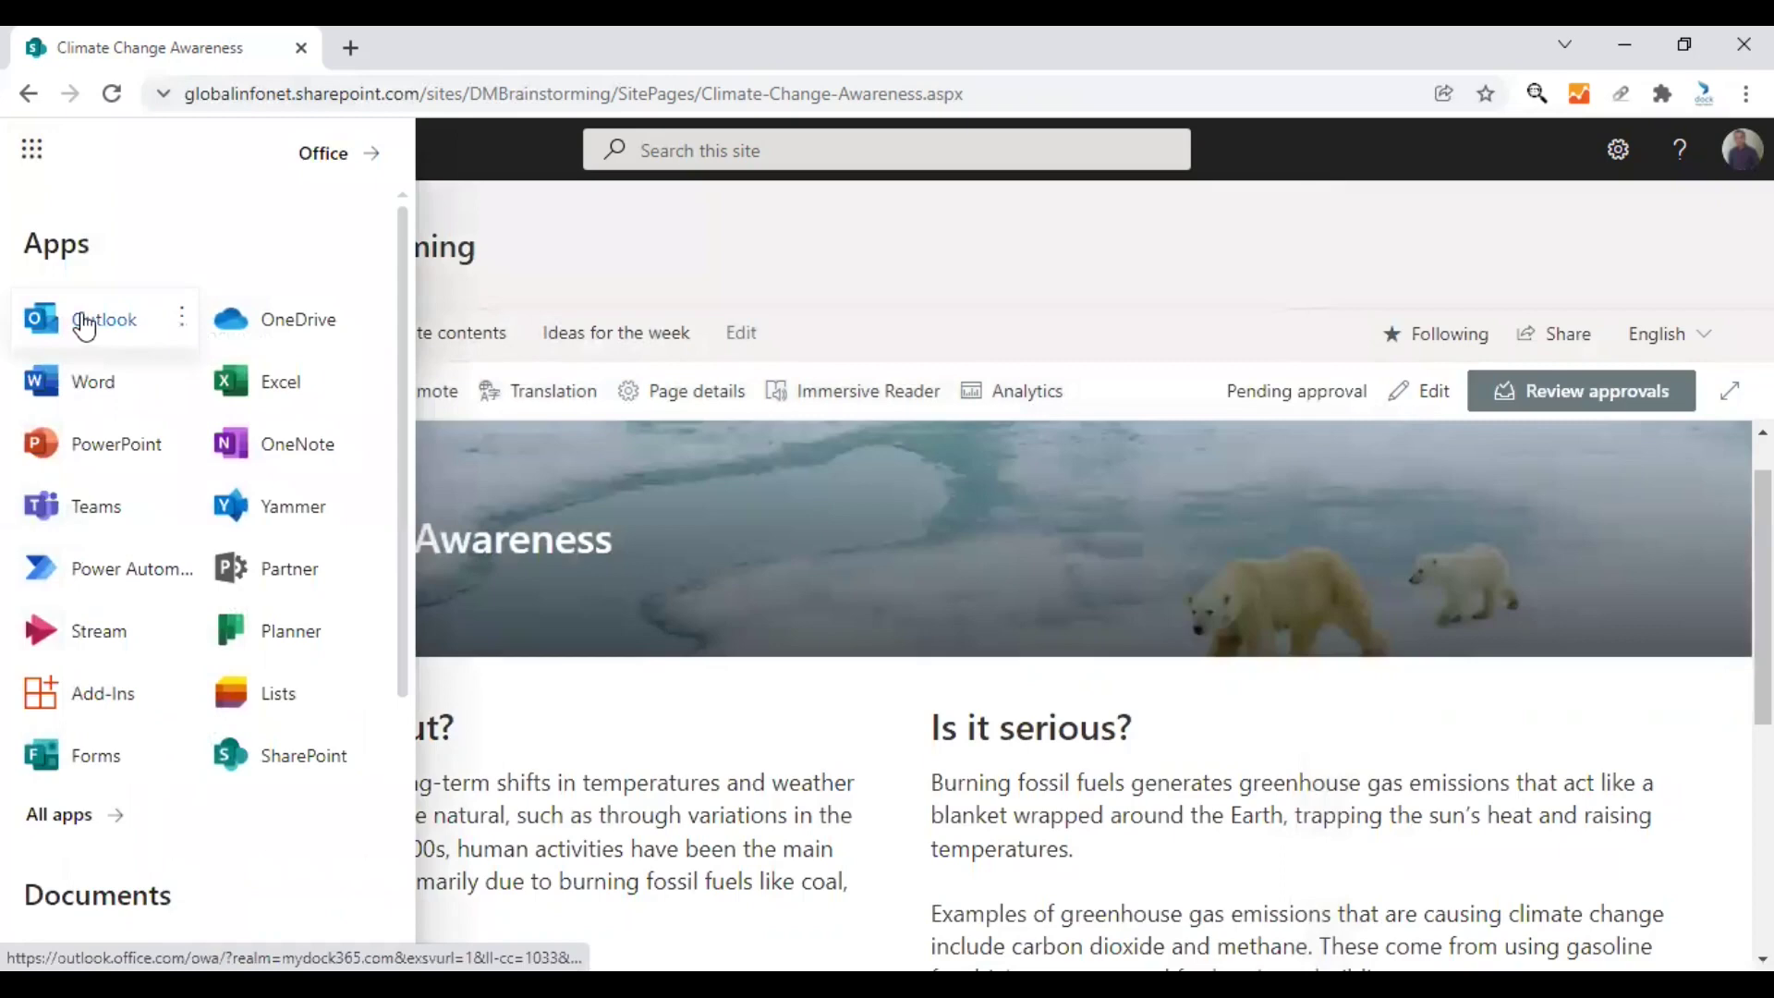
click(180, 321)
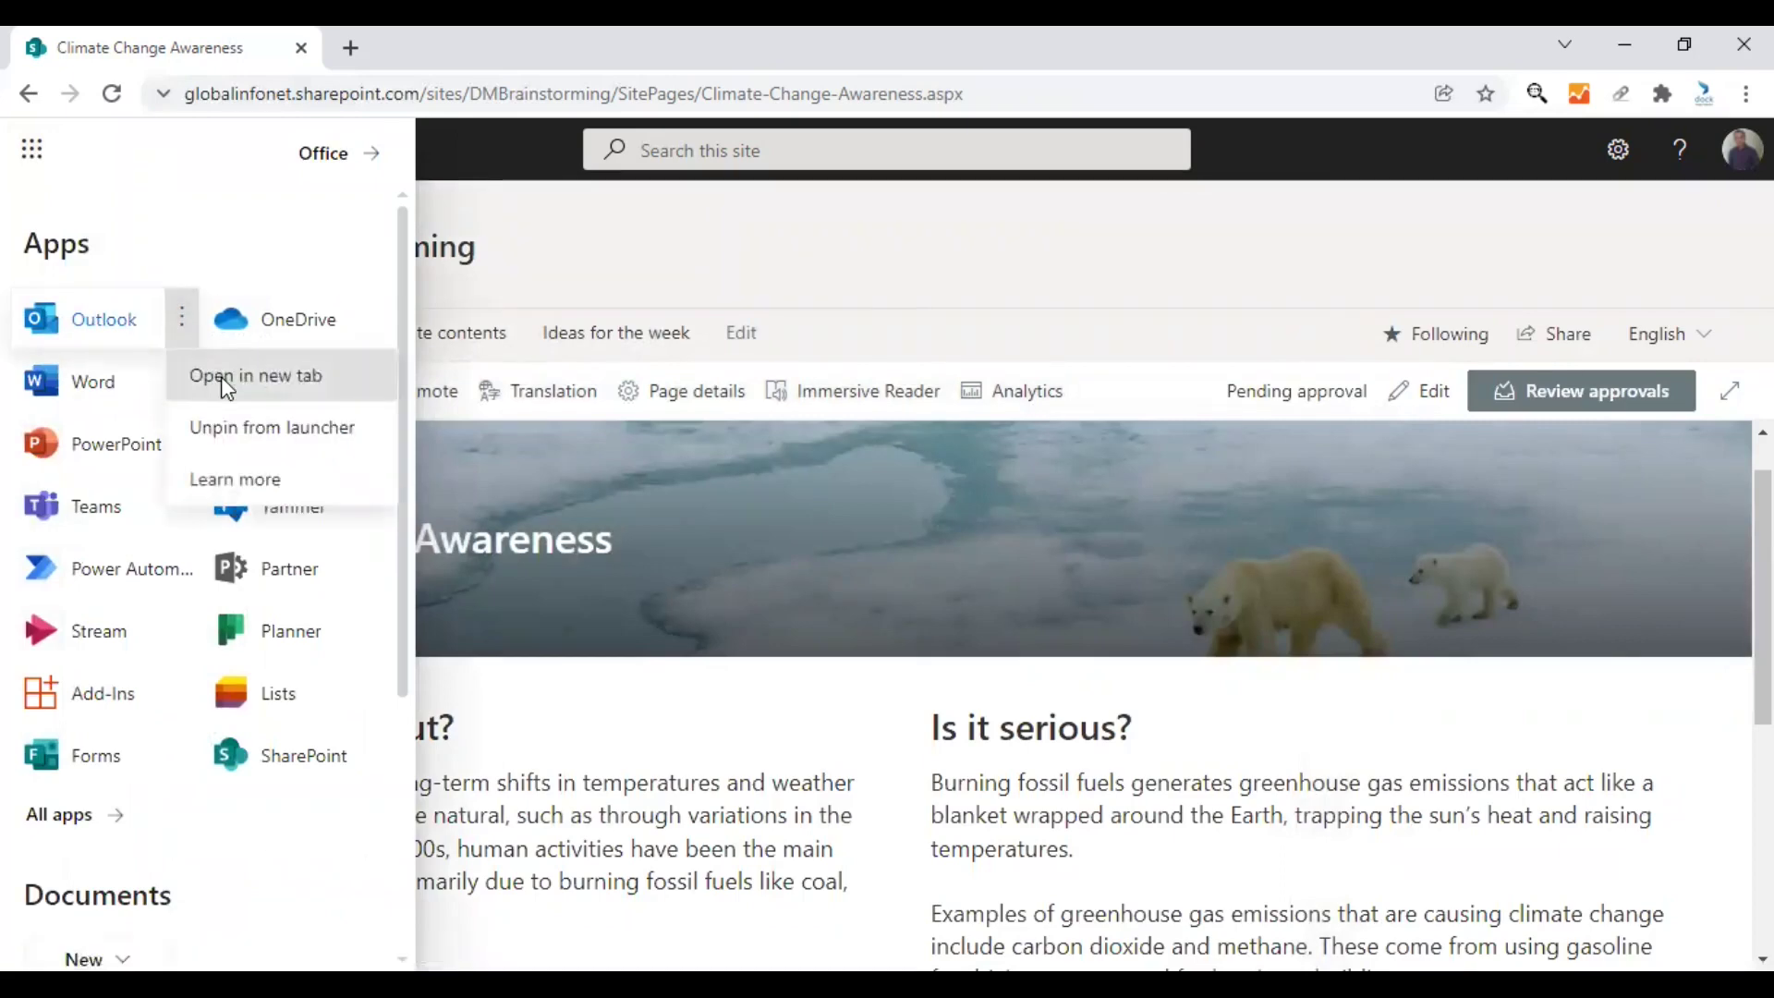
click(219, 375)
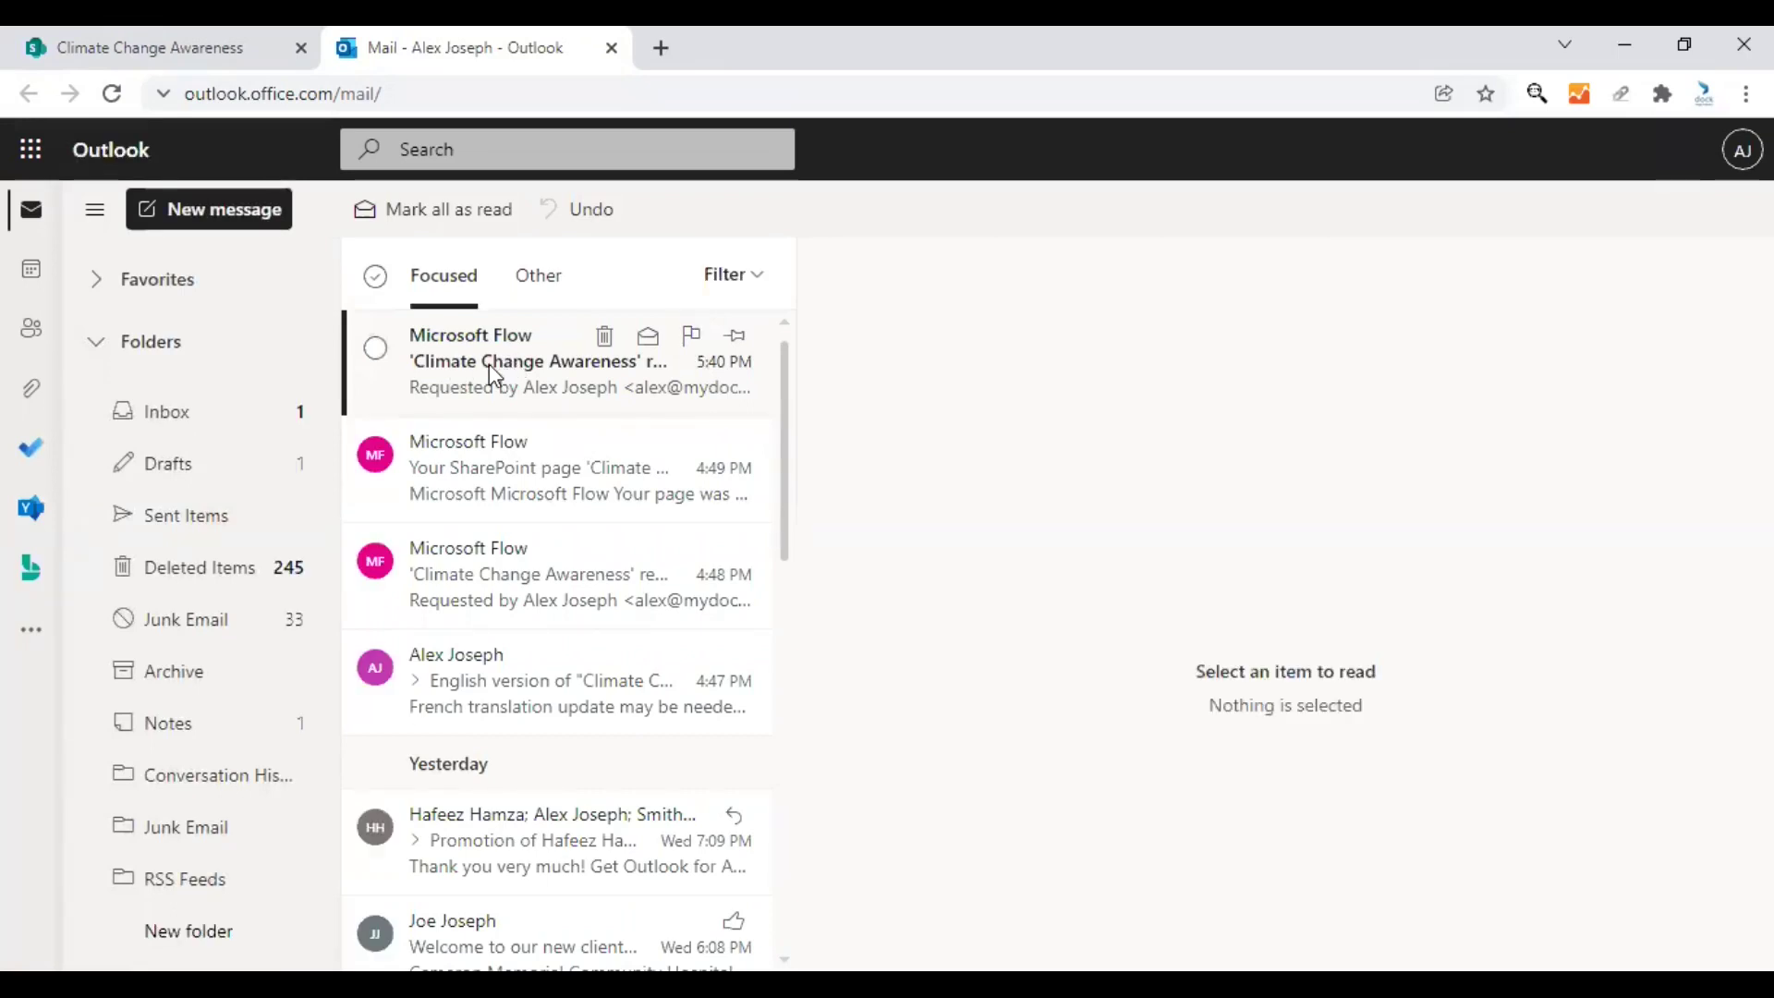
- Open the Microsoft Flow approval email and follow its 'Click here to review the page' link
click(506, 366)
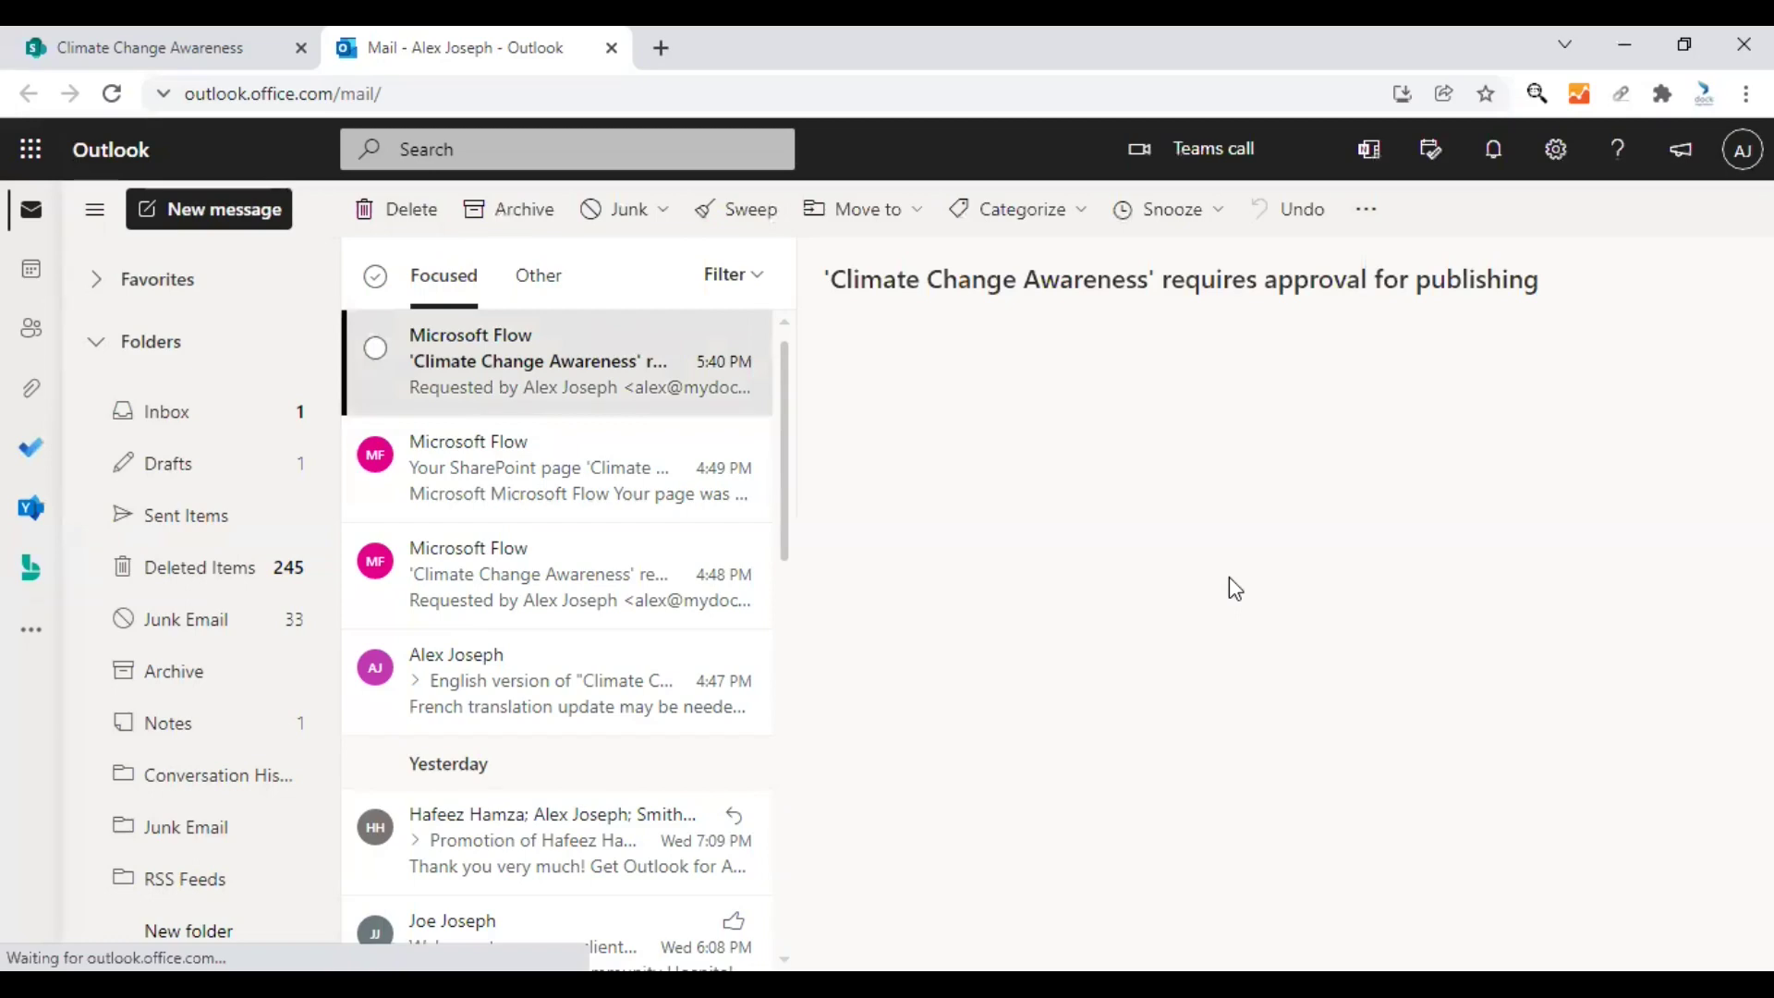
click(540, 363)
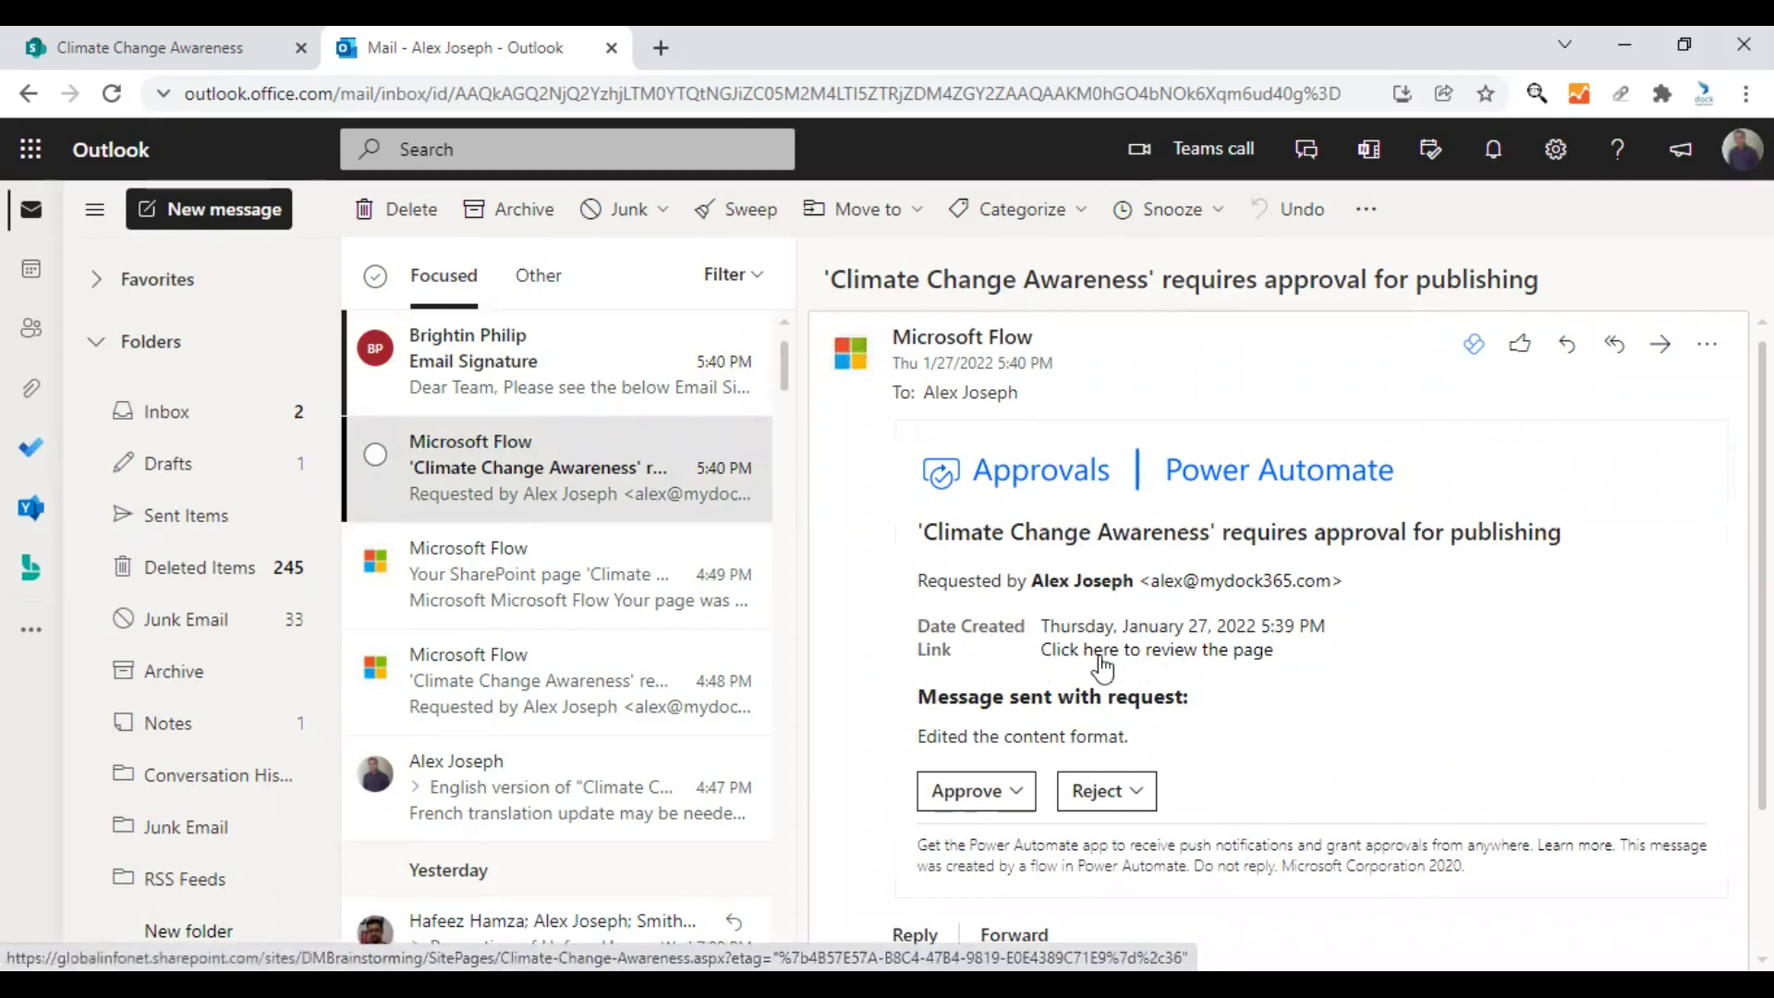
scroll(1053, 665, down, 2)
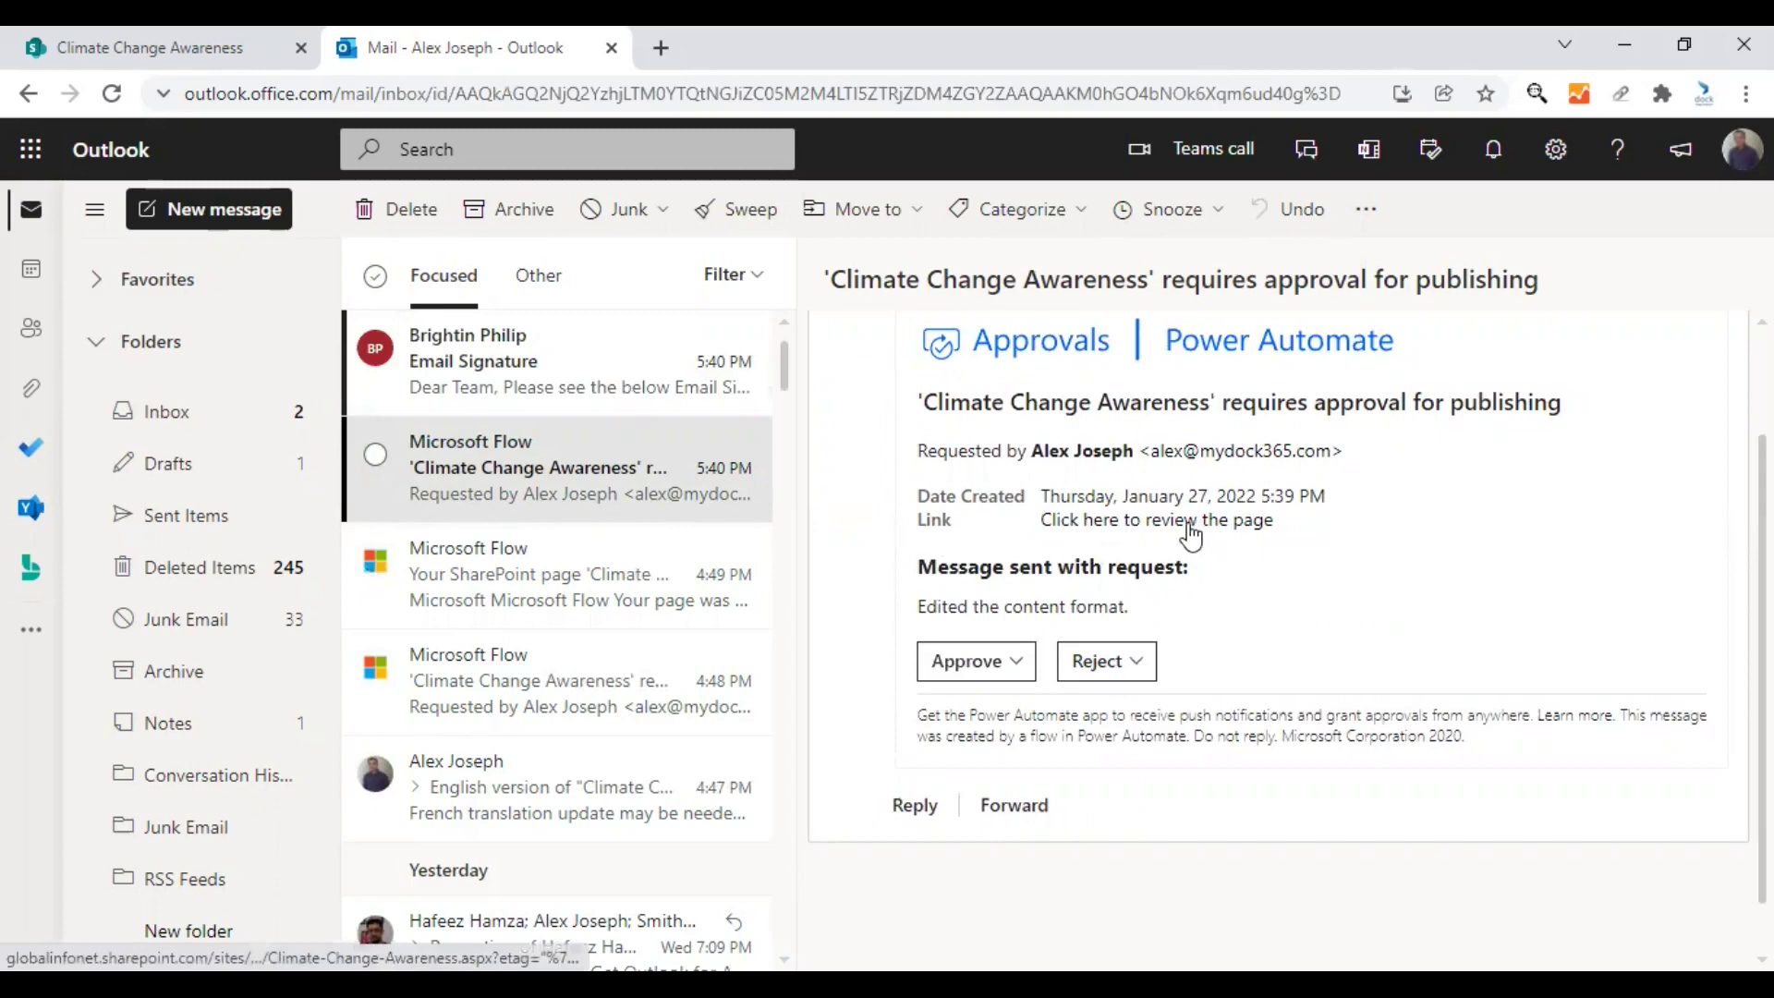
click(1135, 525)
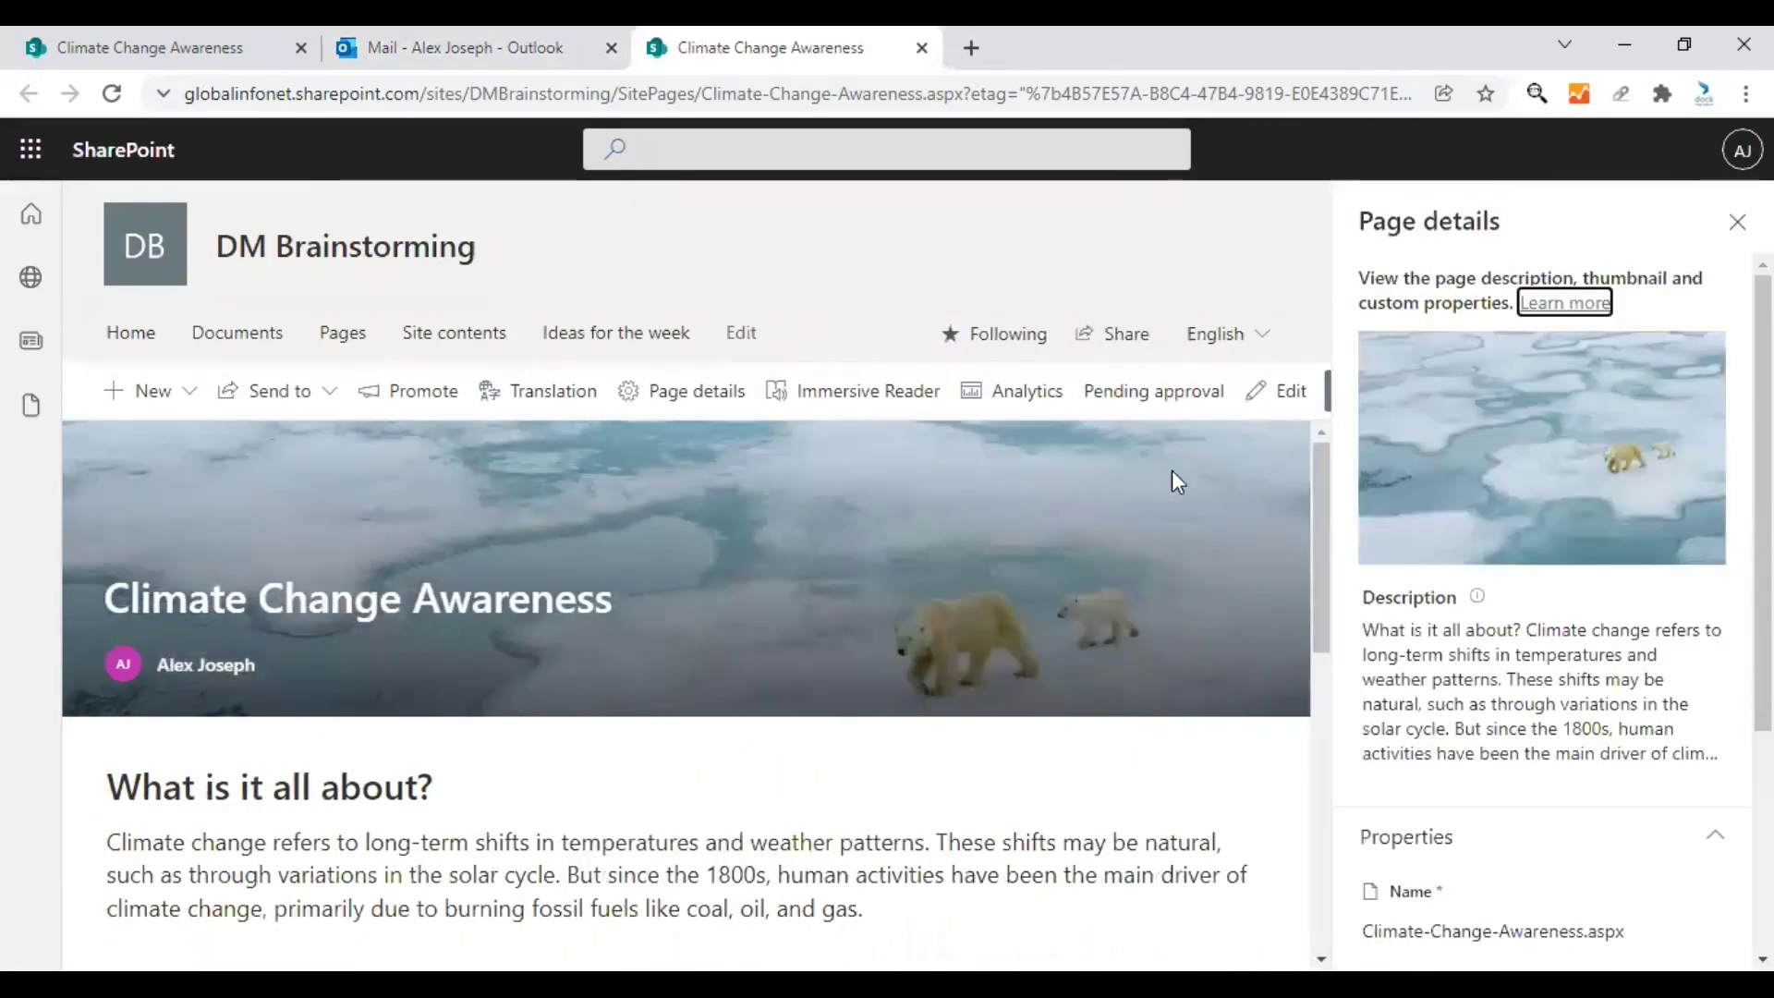
- Scroll through the pending page and its details, then switch back to the Outlook tab
scroll(1513, 697, down, 3)
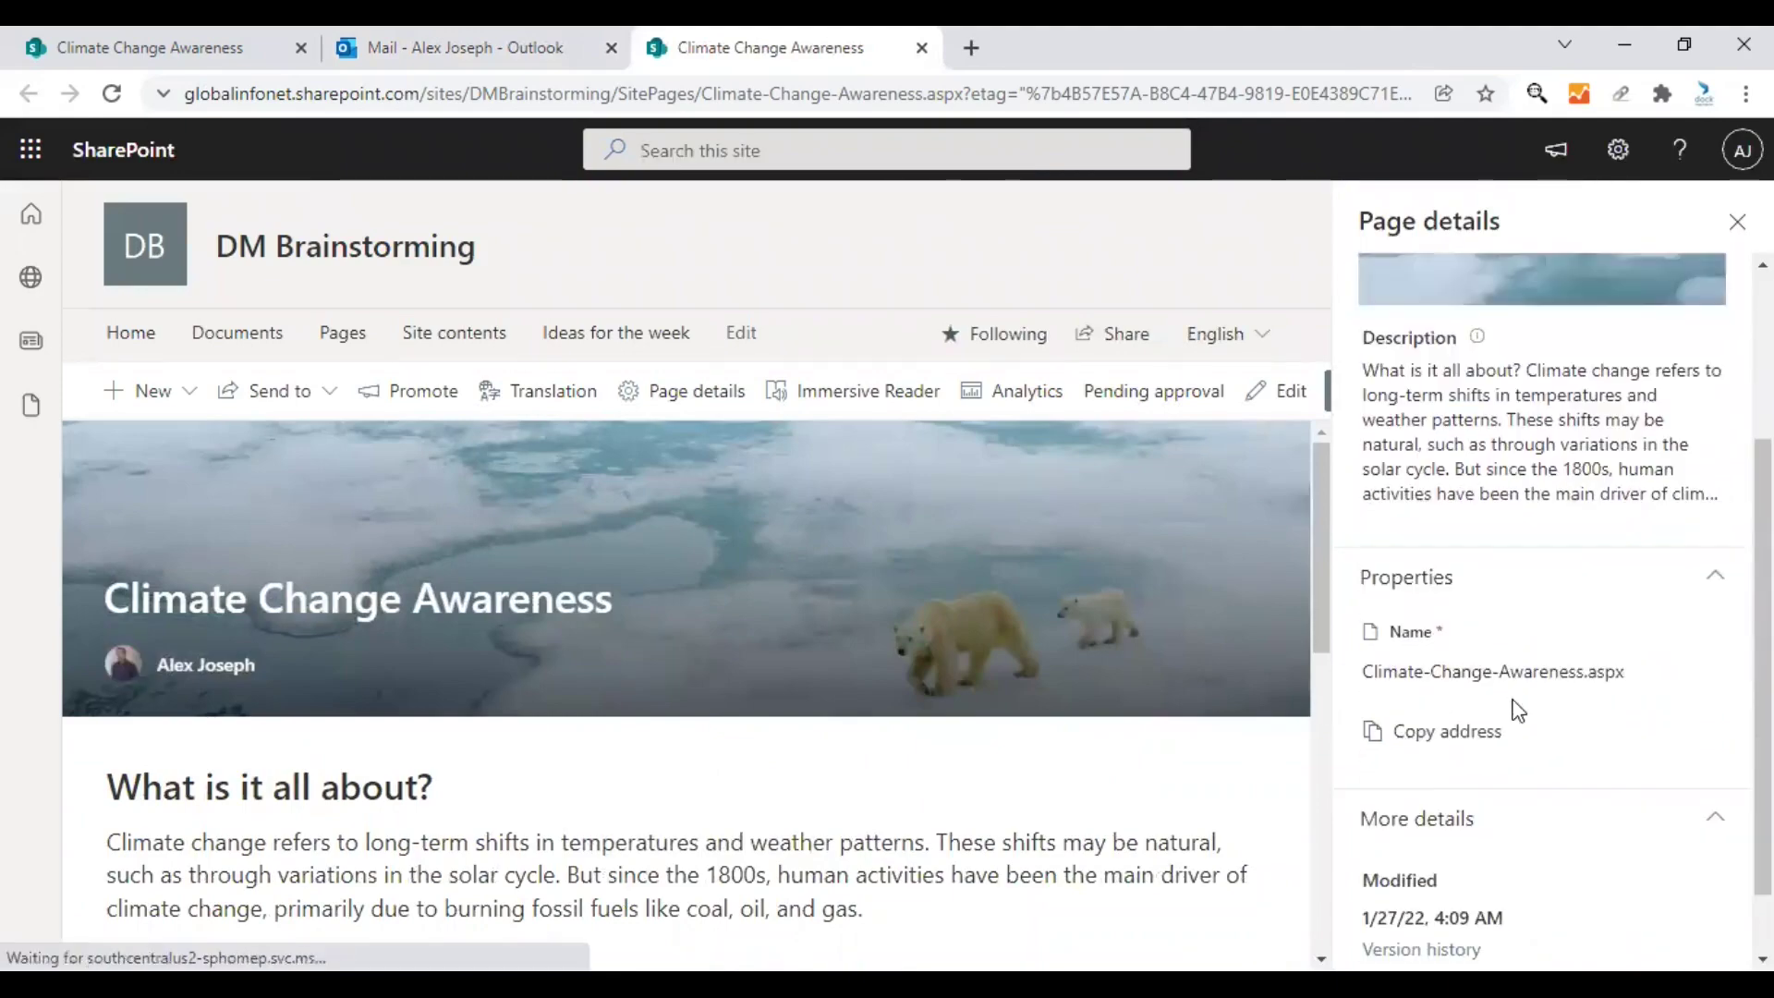
scroll(959, 584, down, 5)
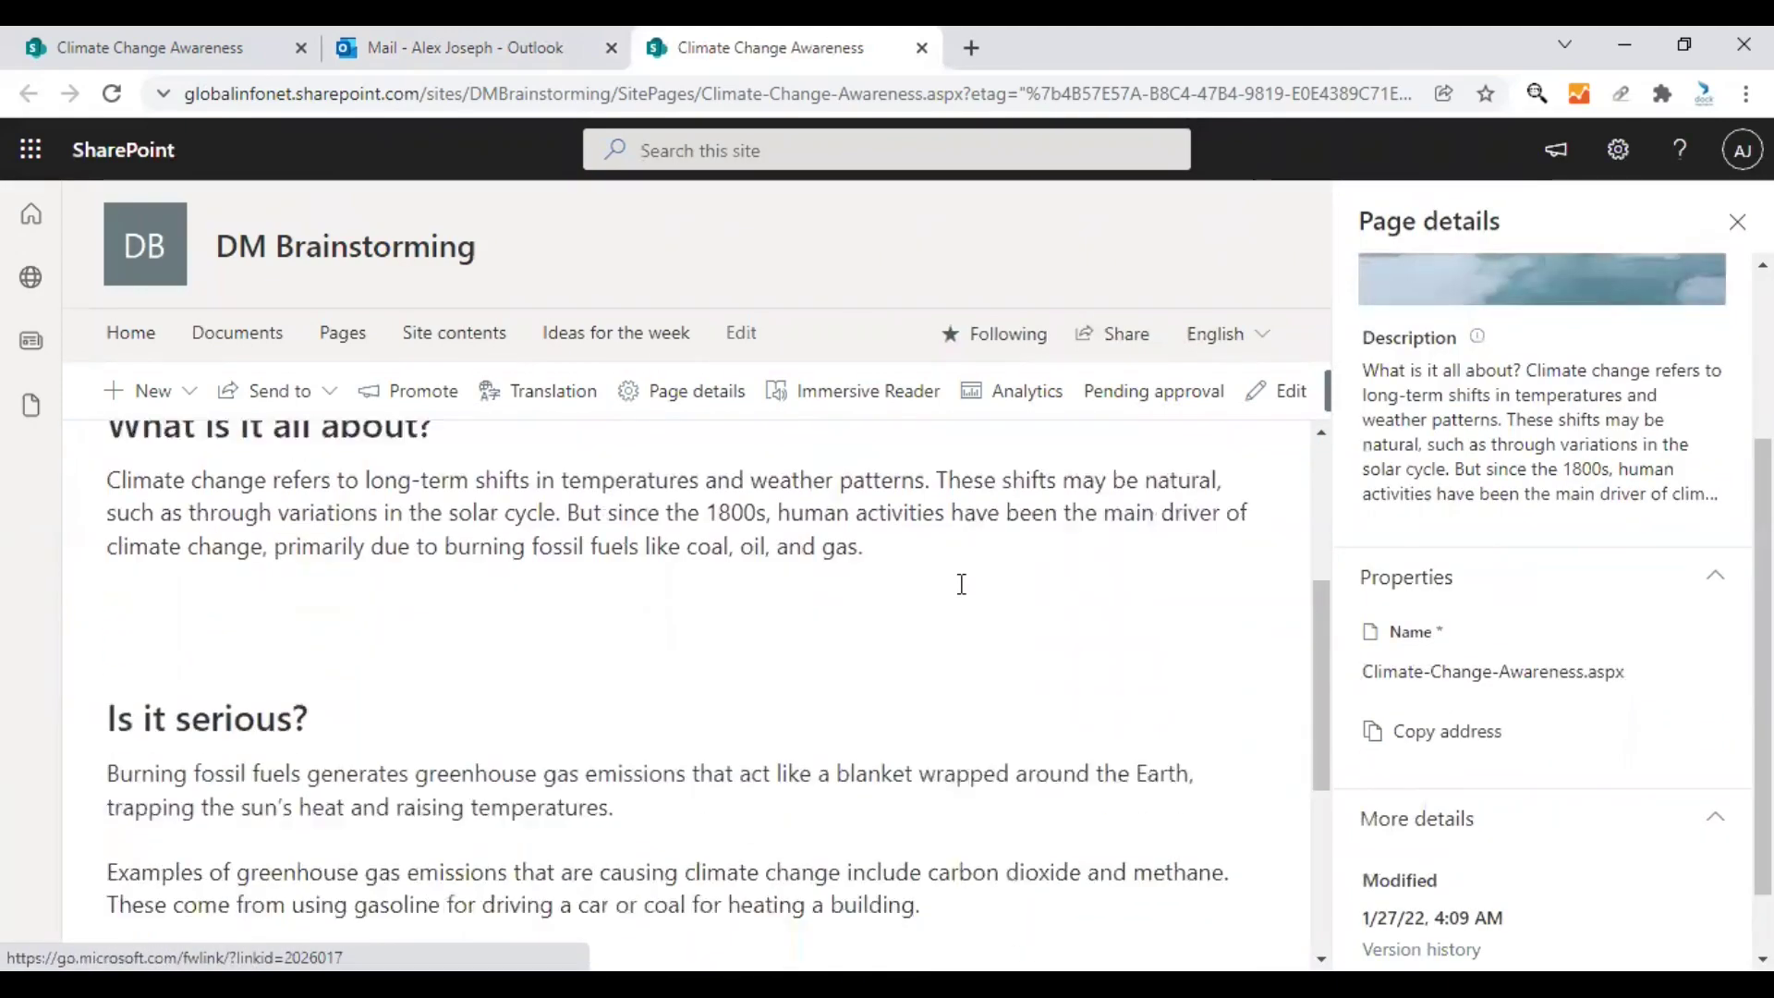
scroll(961, 584, up, 10)
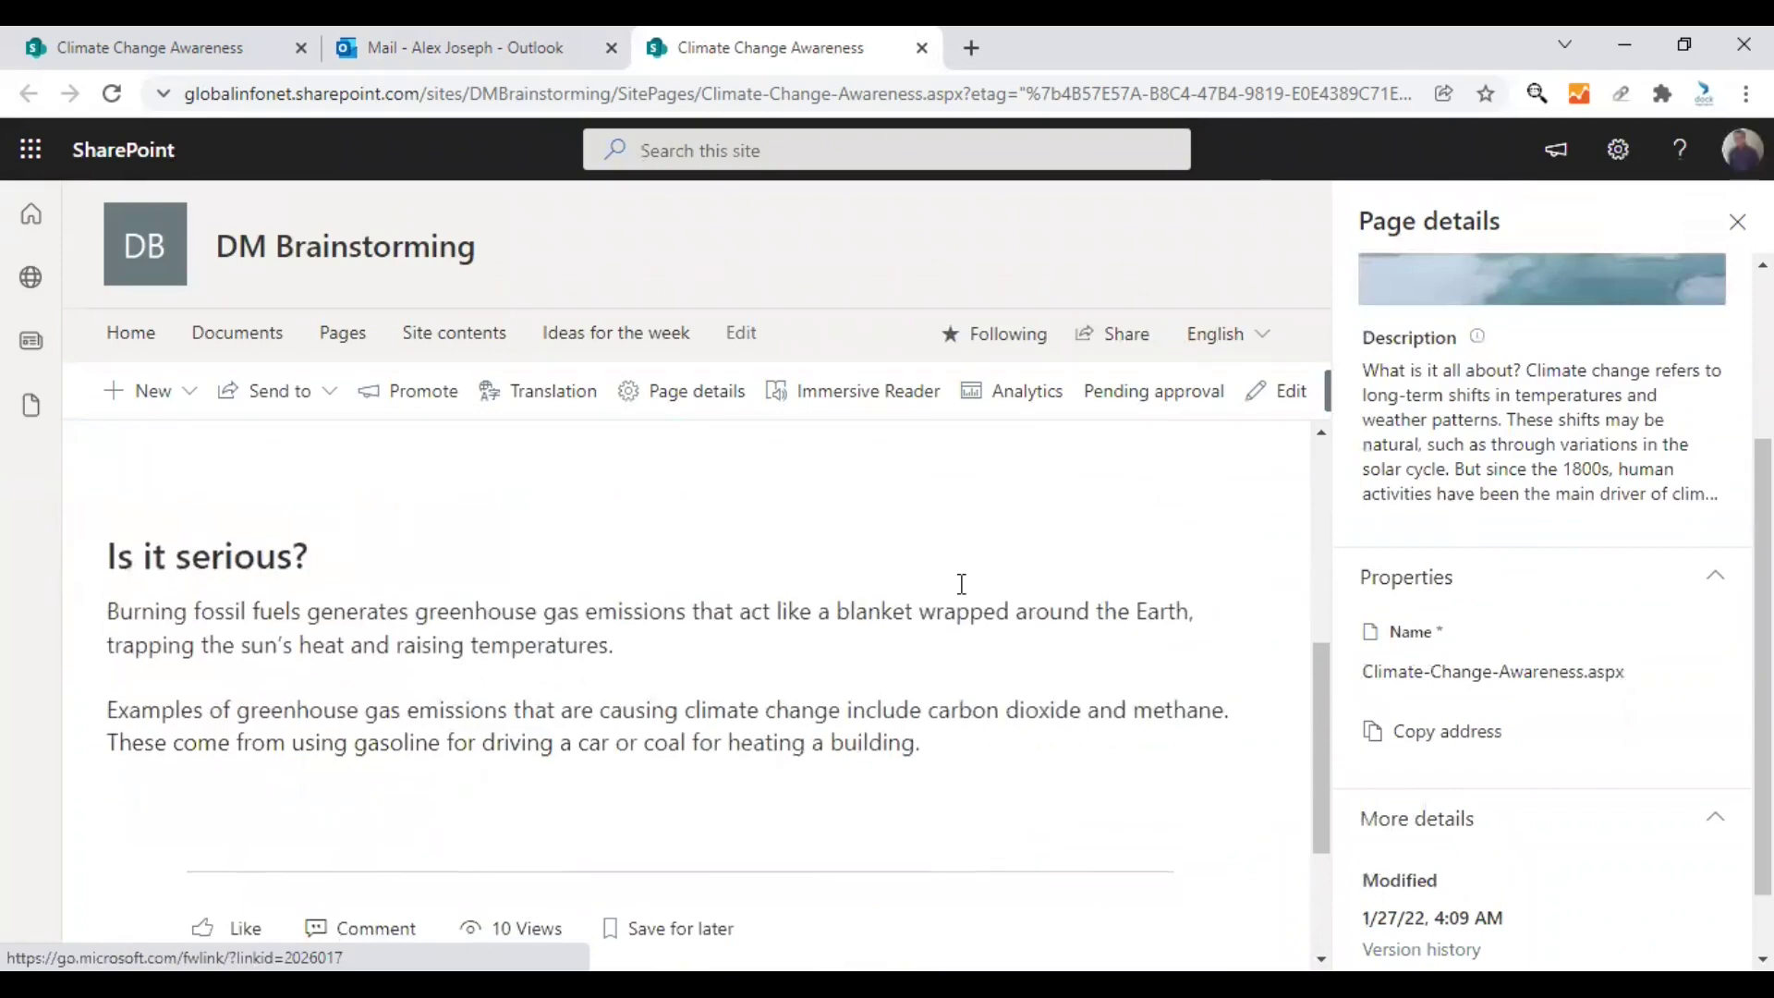
key(ctrl+shift+Tab)
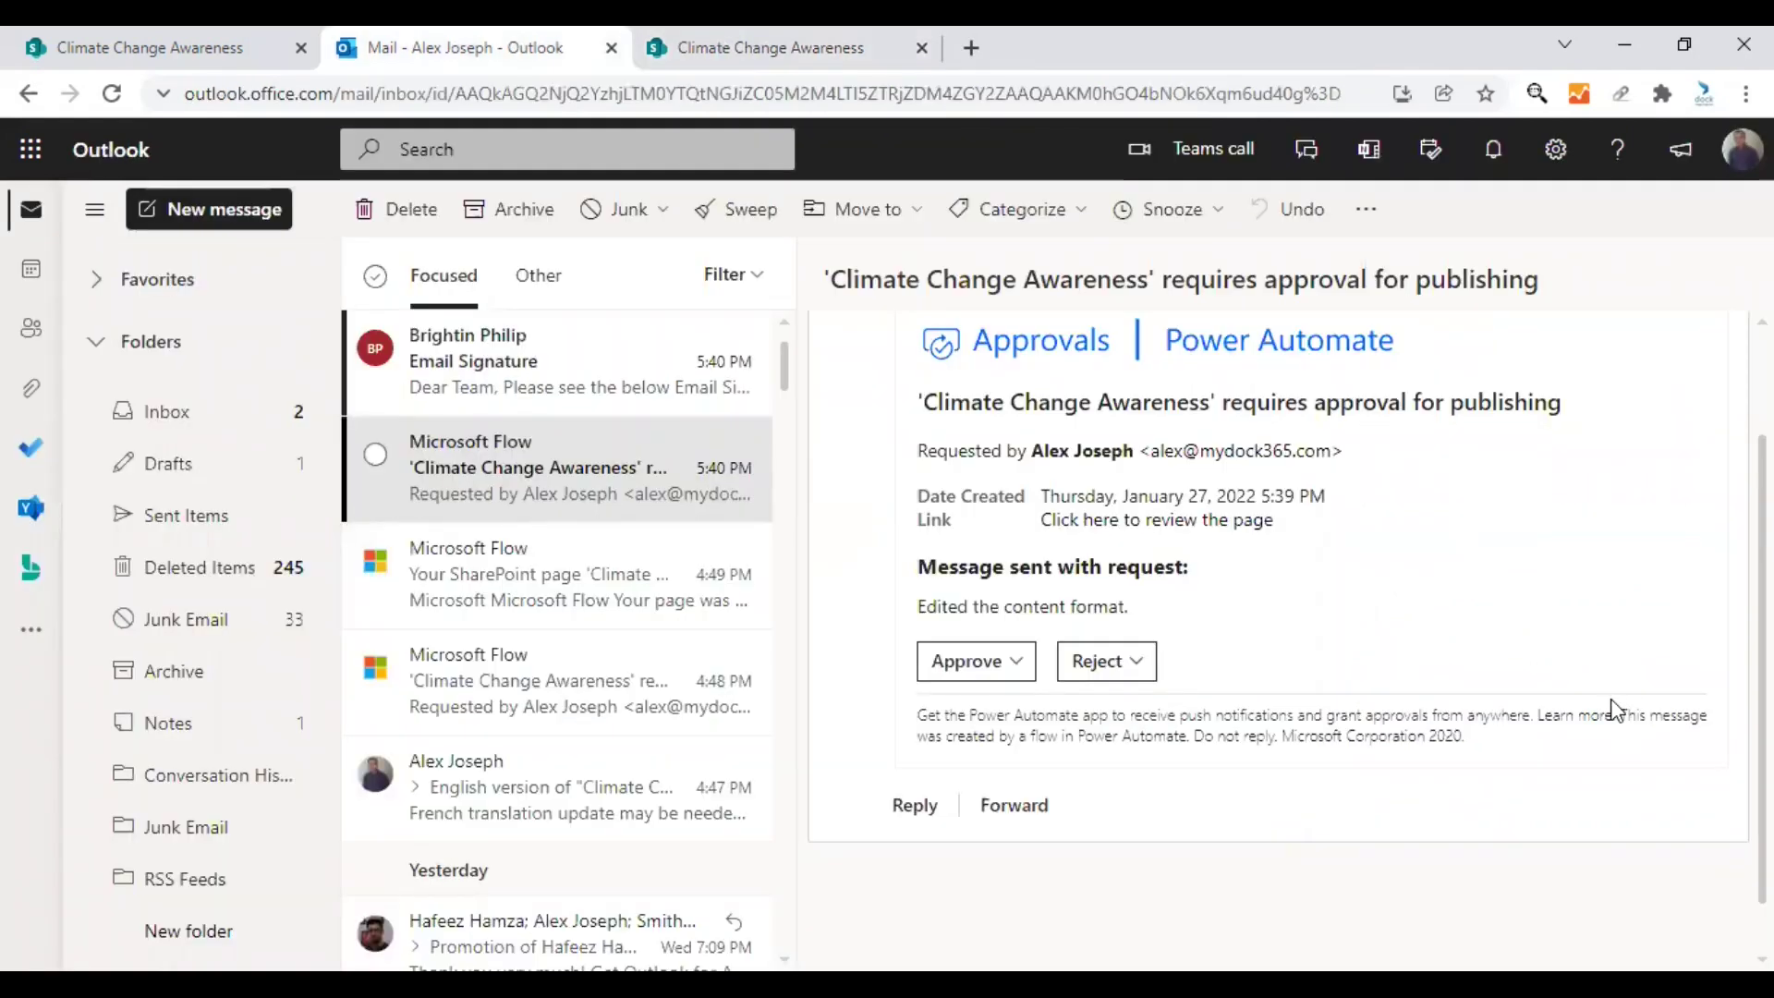
- Approve the Climate Change Awareness request in the email and submit the response
click(1020, 665)
scroll(1169, 658, up, 3)
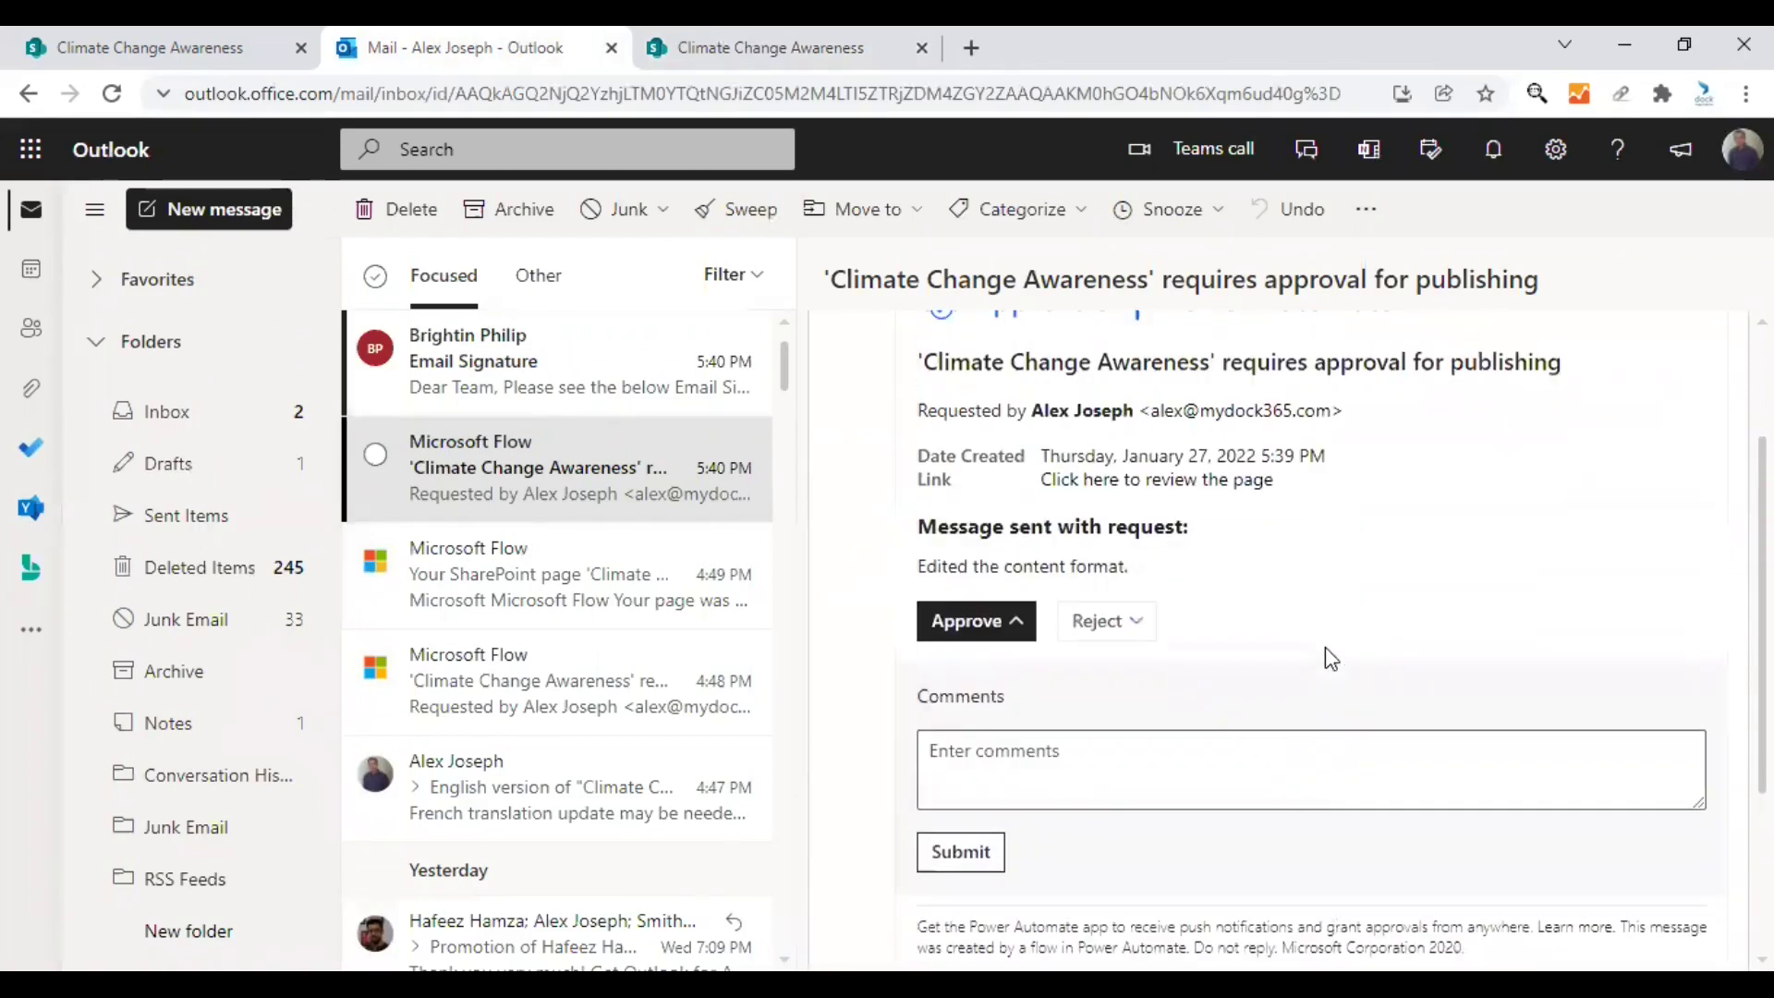
click(970, 753)
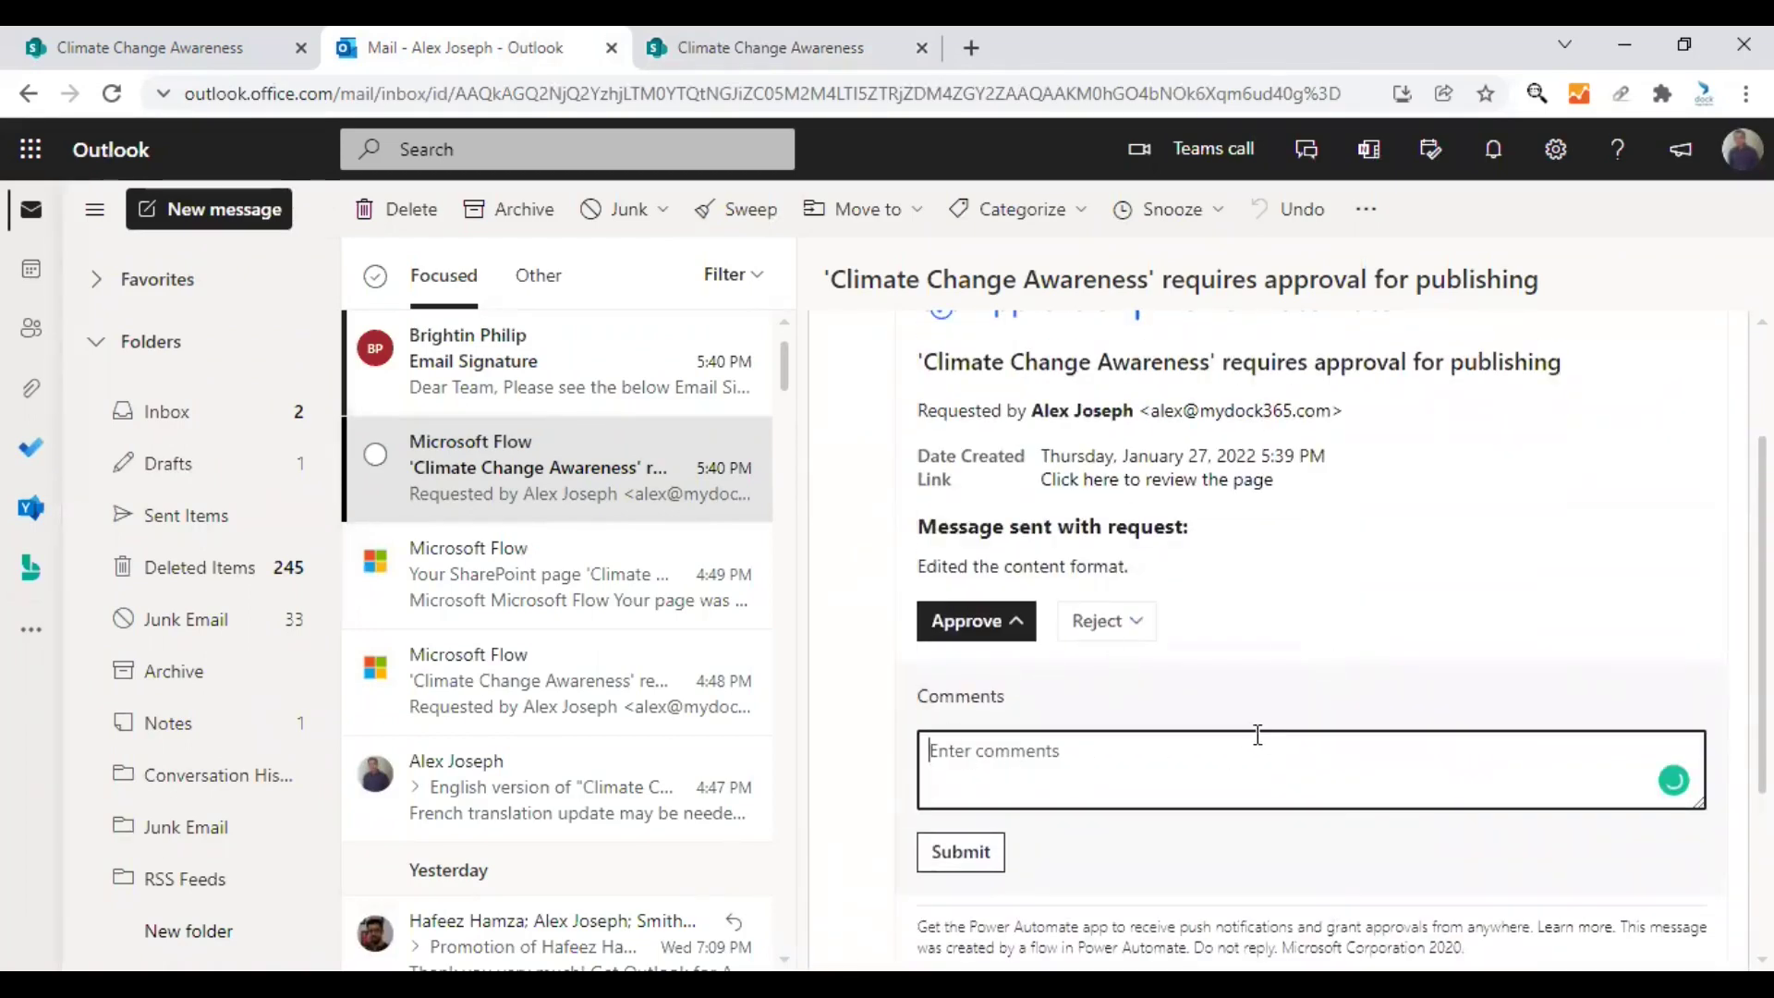
click(970, 629)
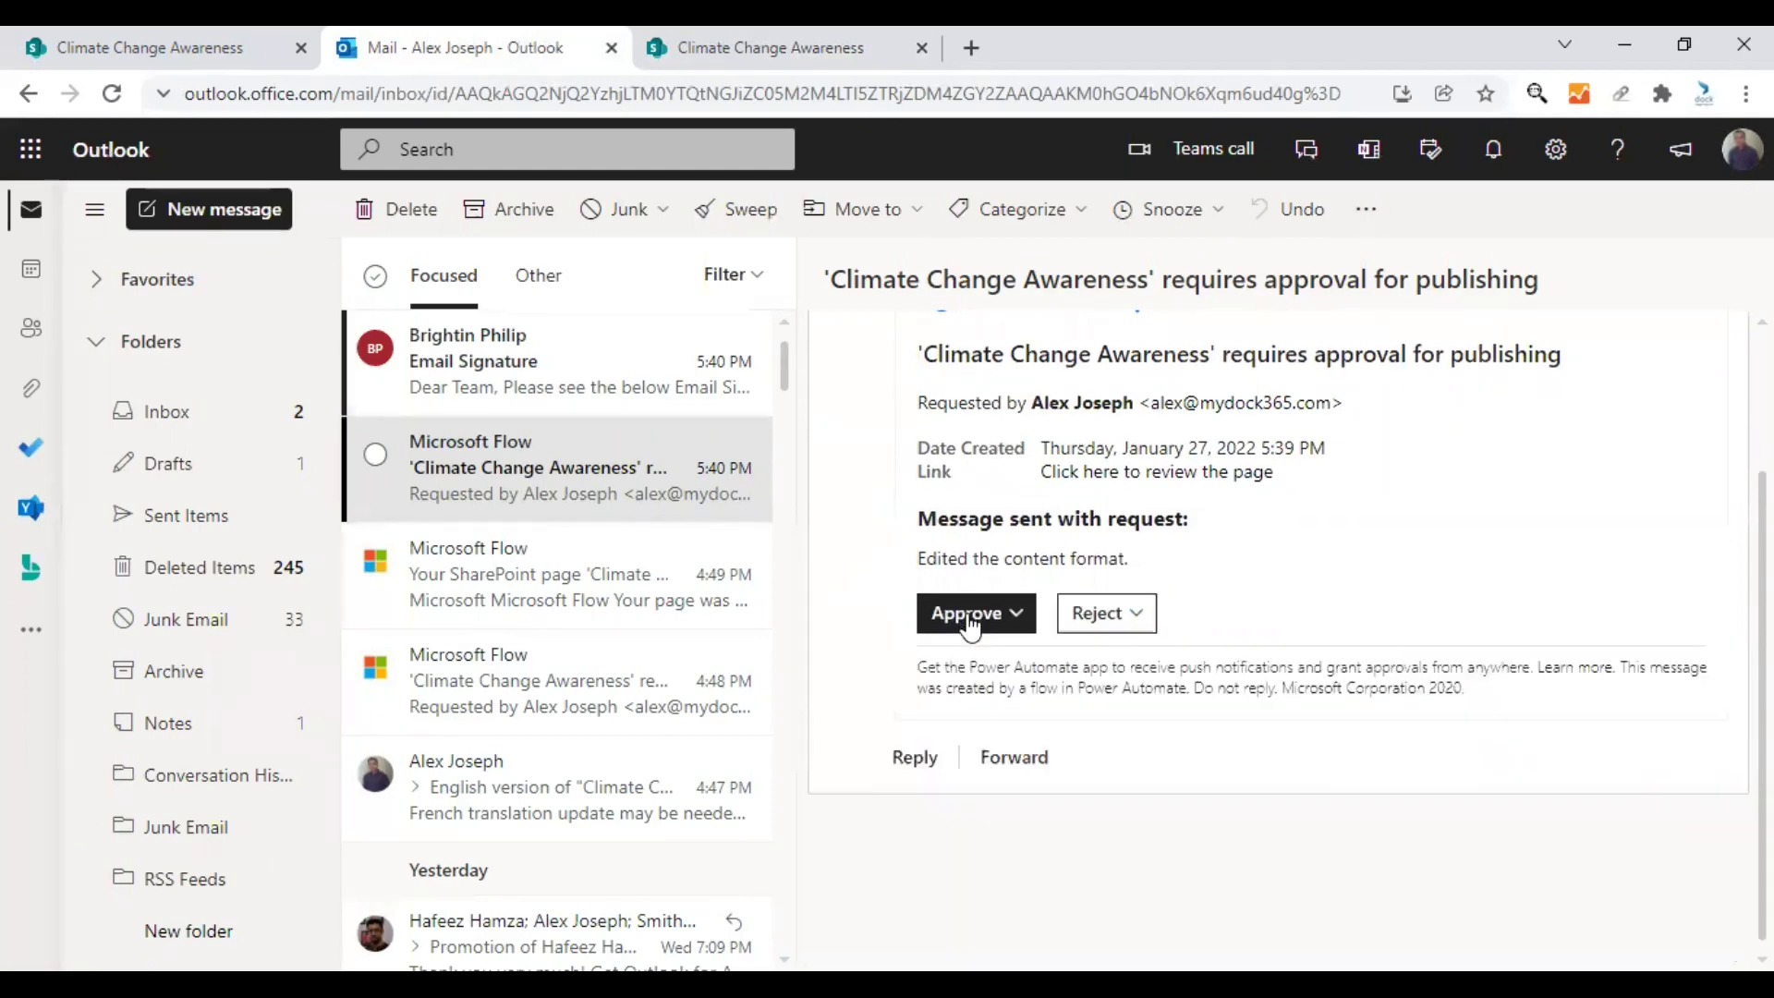
click(966, 613)
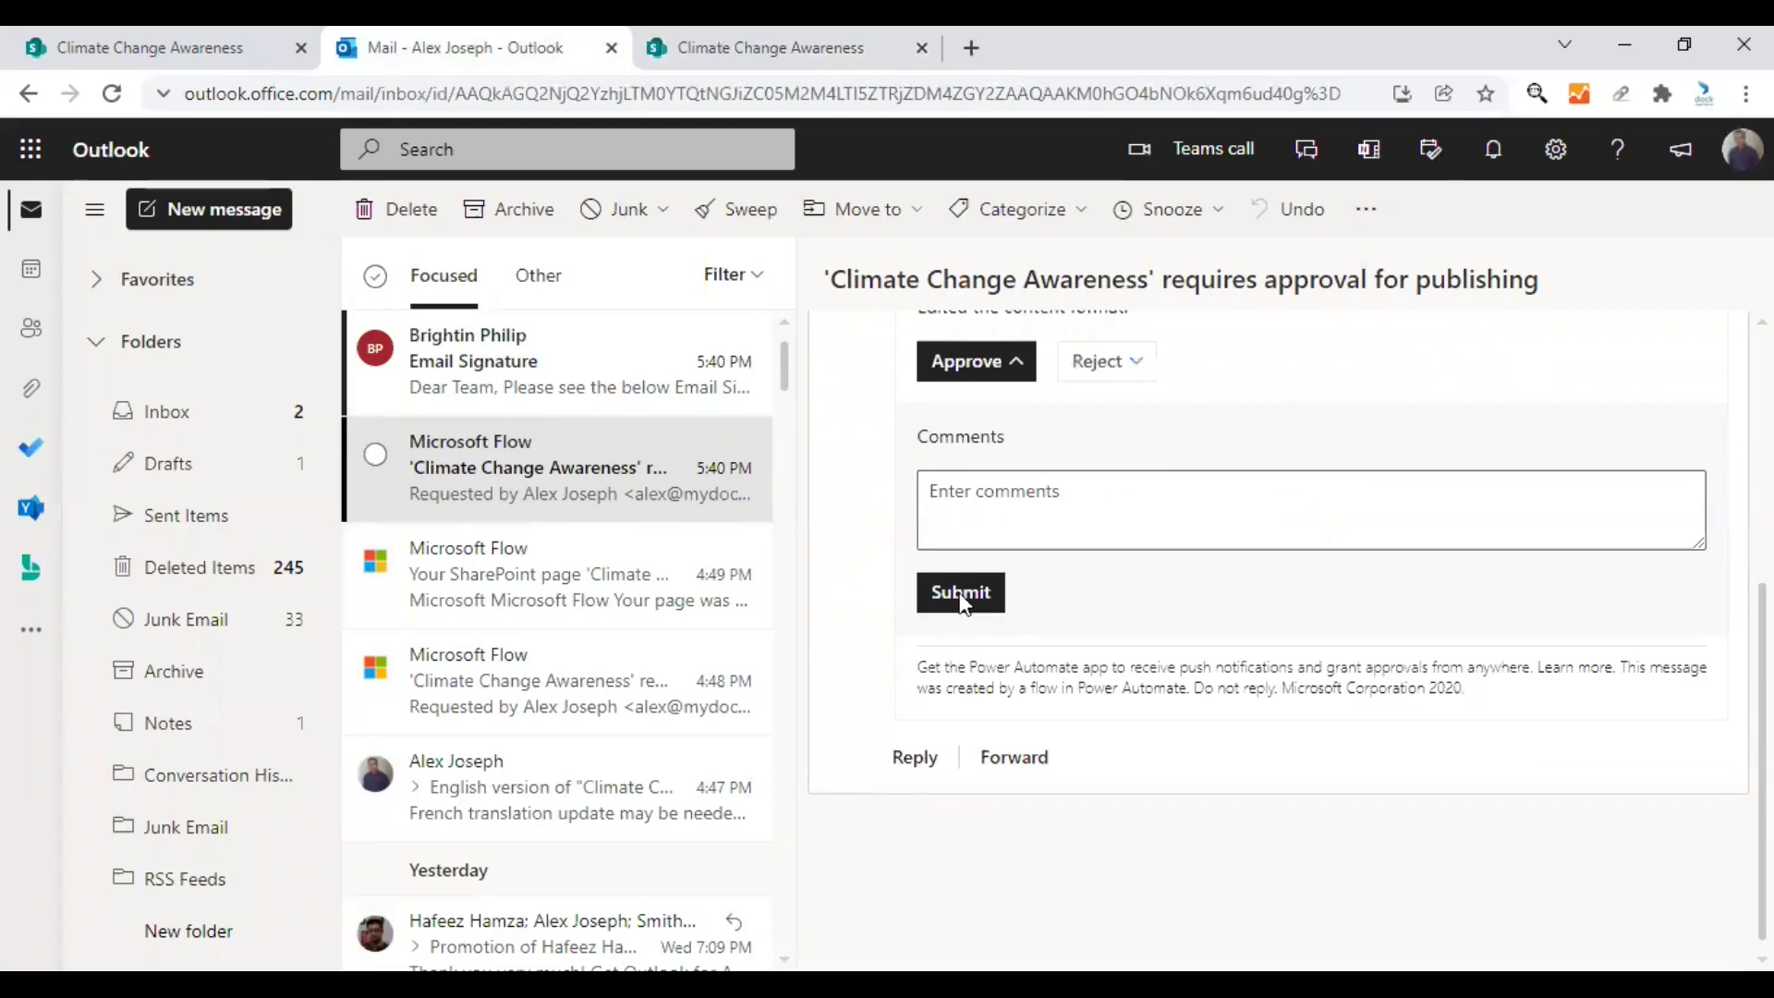
click(959, 593)
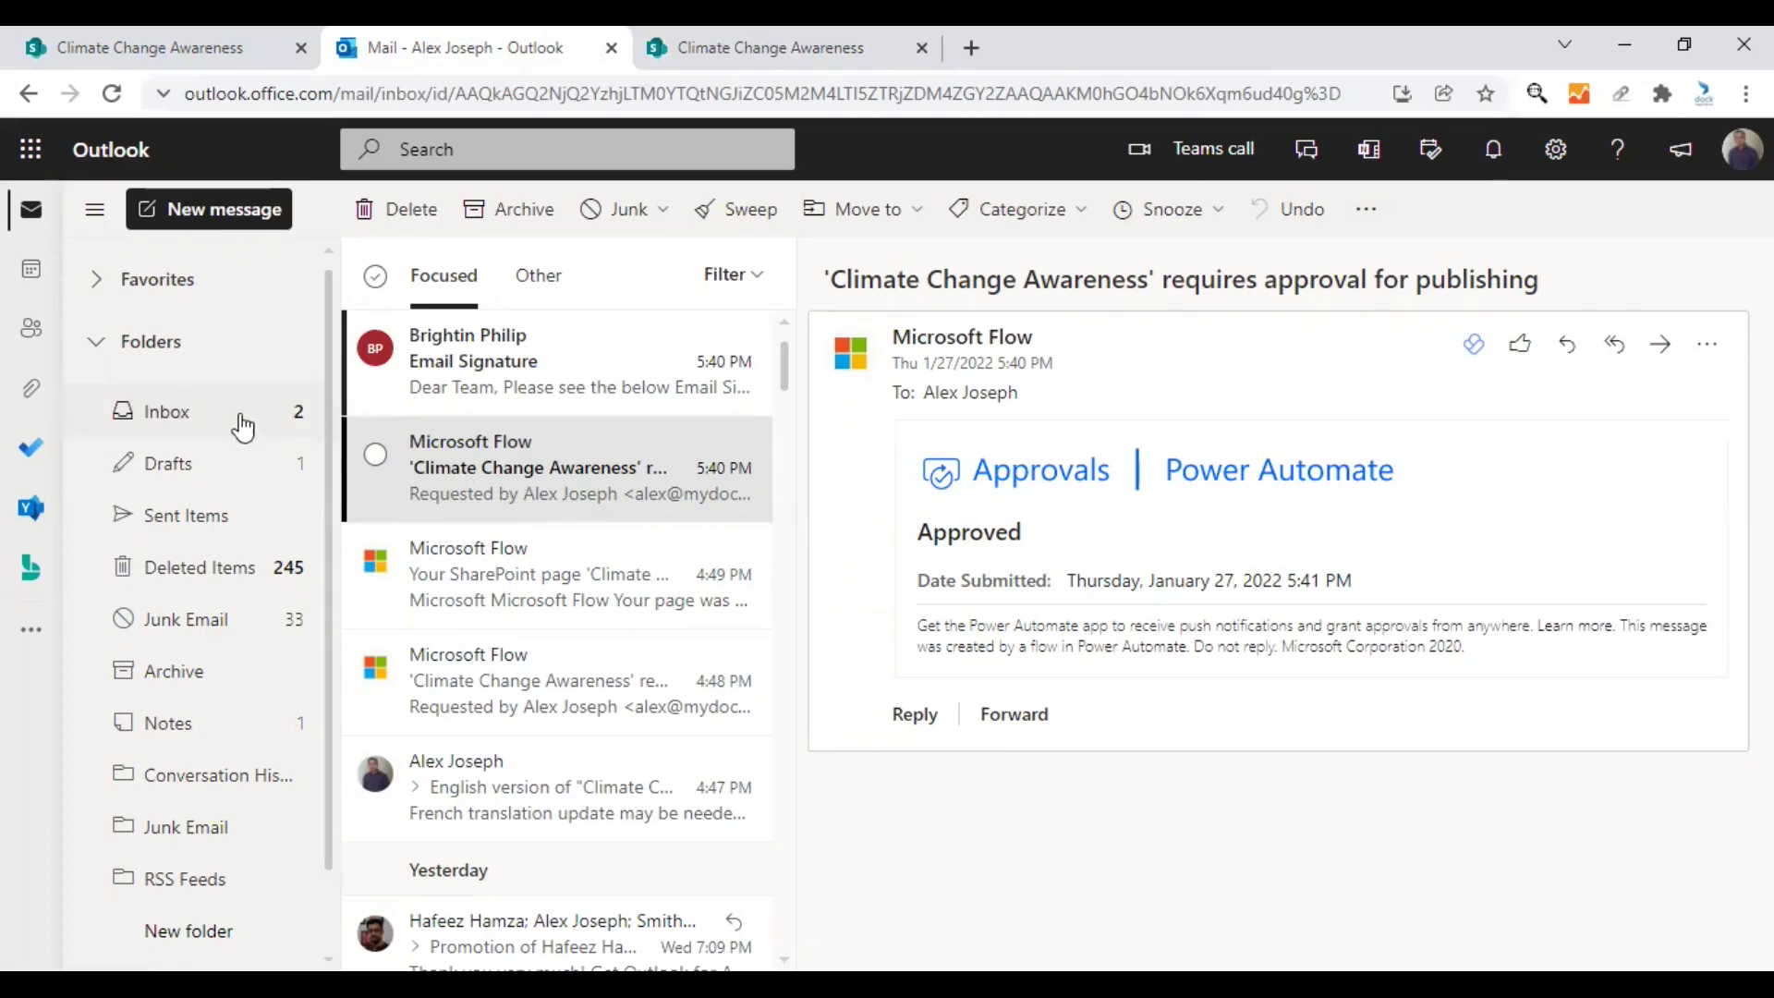
- Back on the Climate Change Awareness page, confirm it now reads Published 1/27/2022 rather than pending approval
click(185, 417)
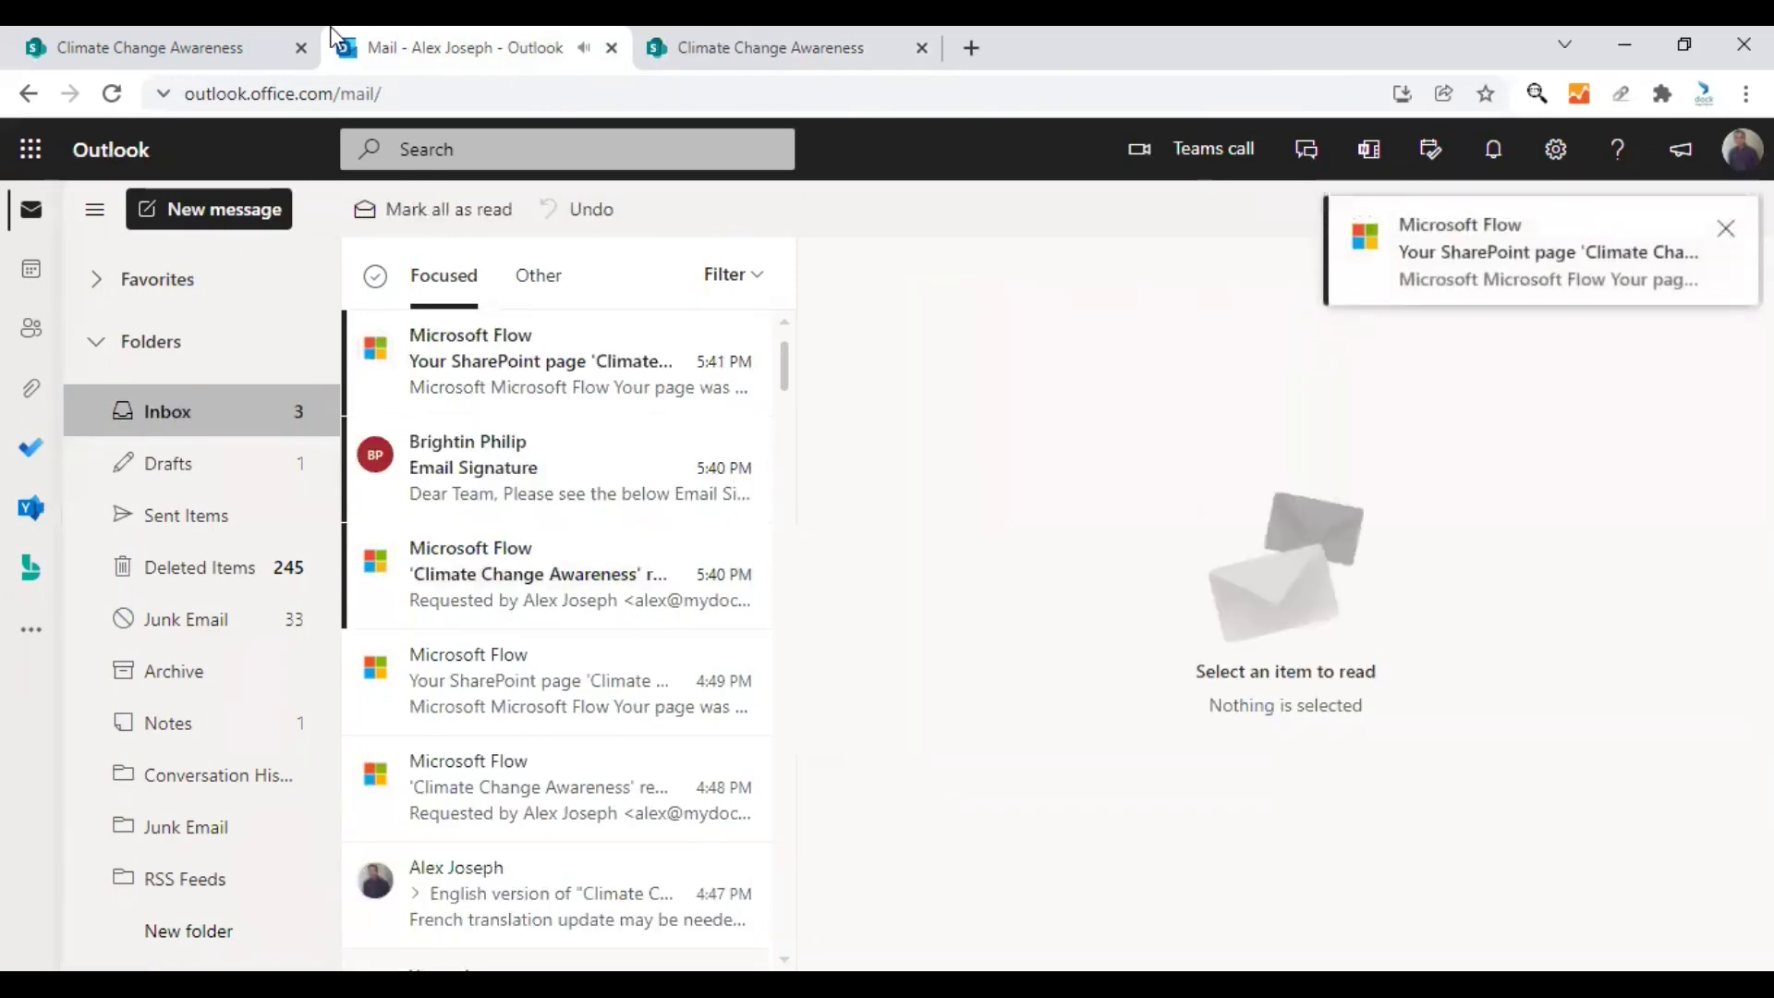
click(185, 48)
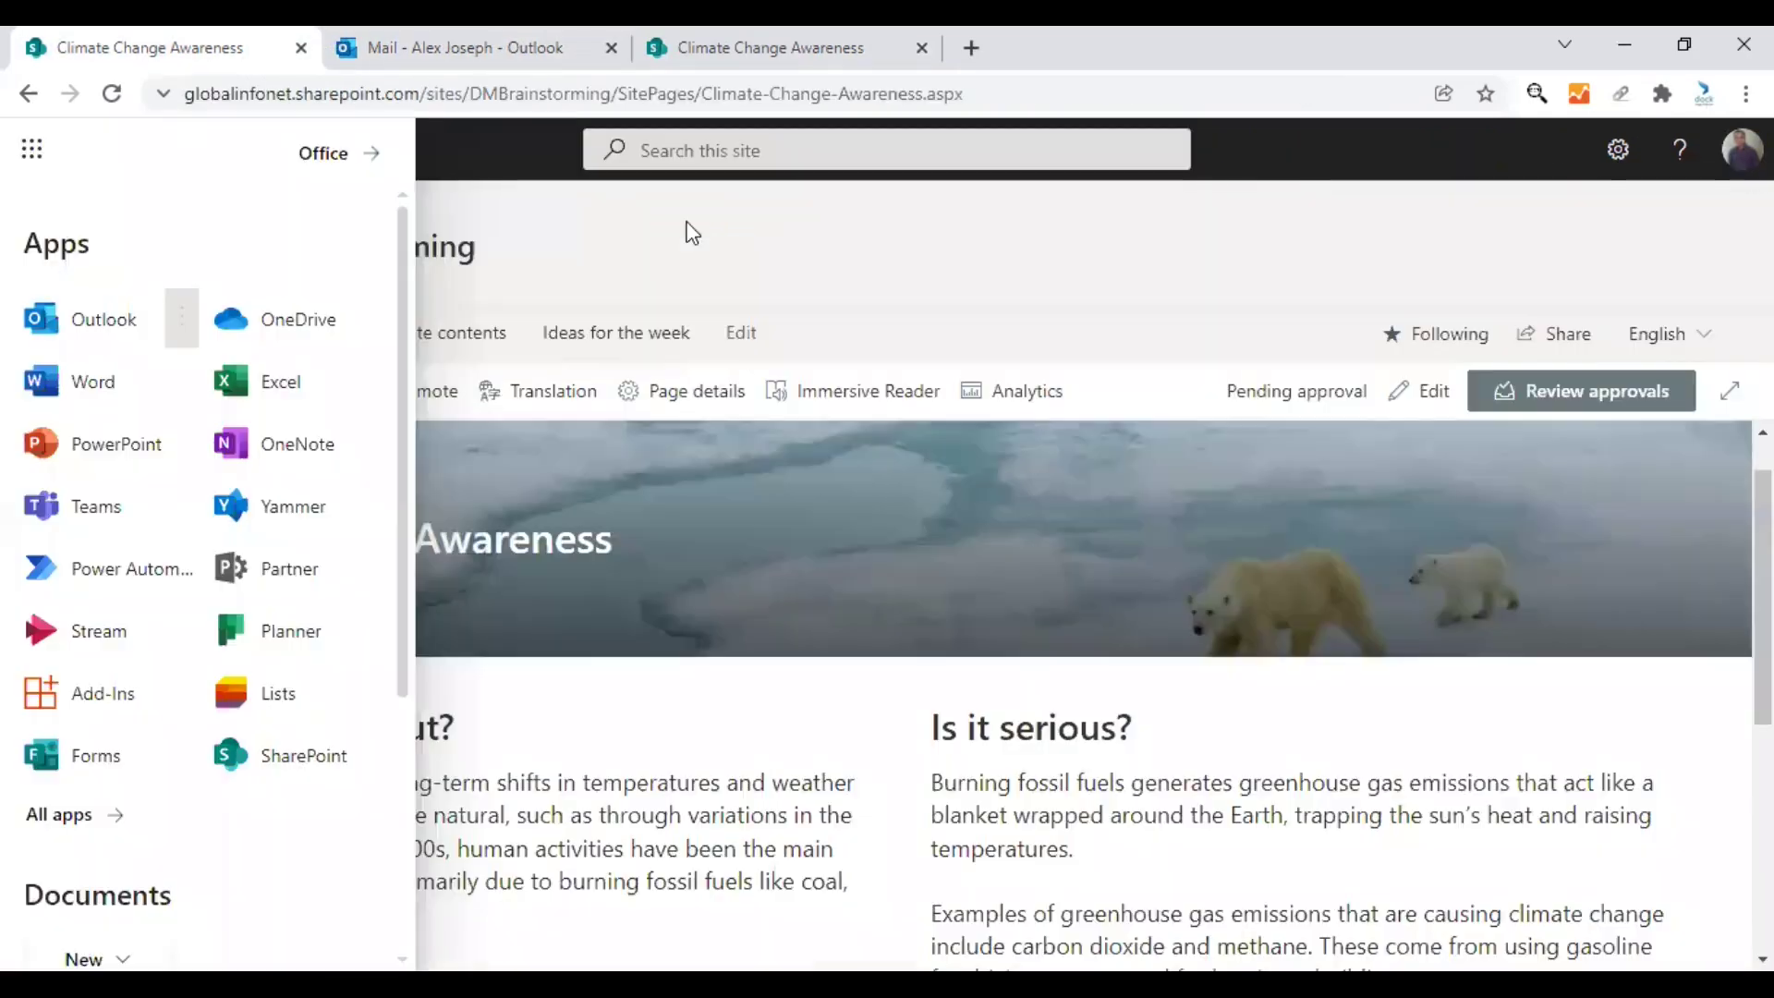
click(686, 230)
scroll(1444, 796, down, 2)
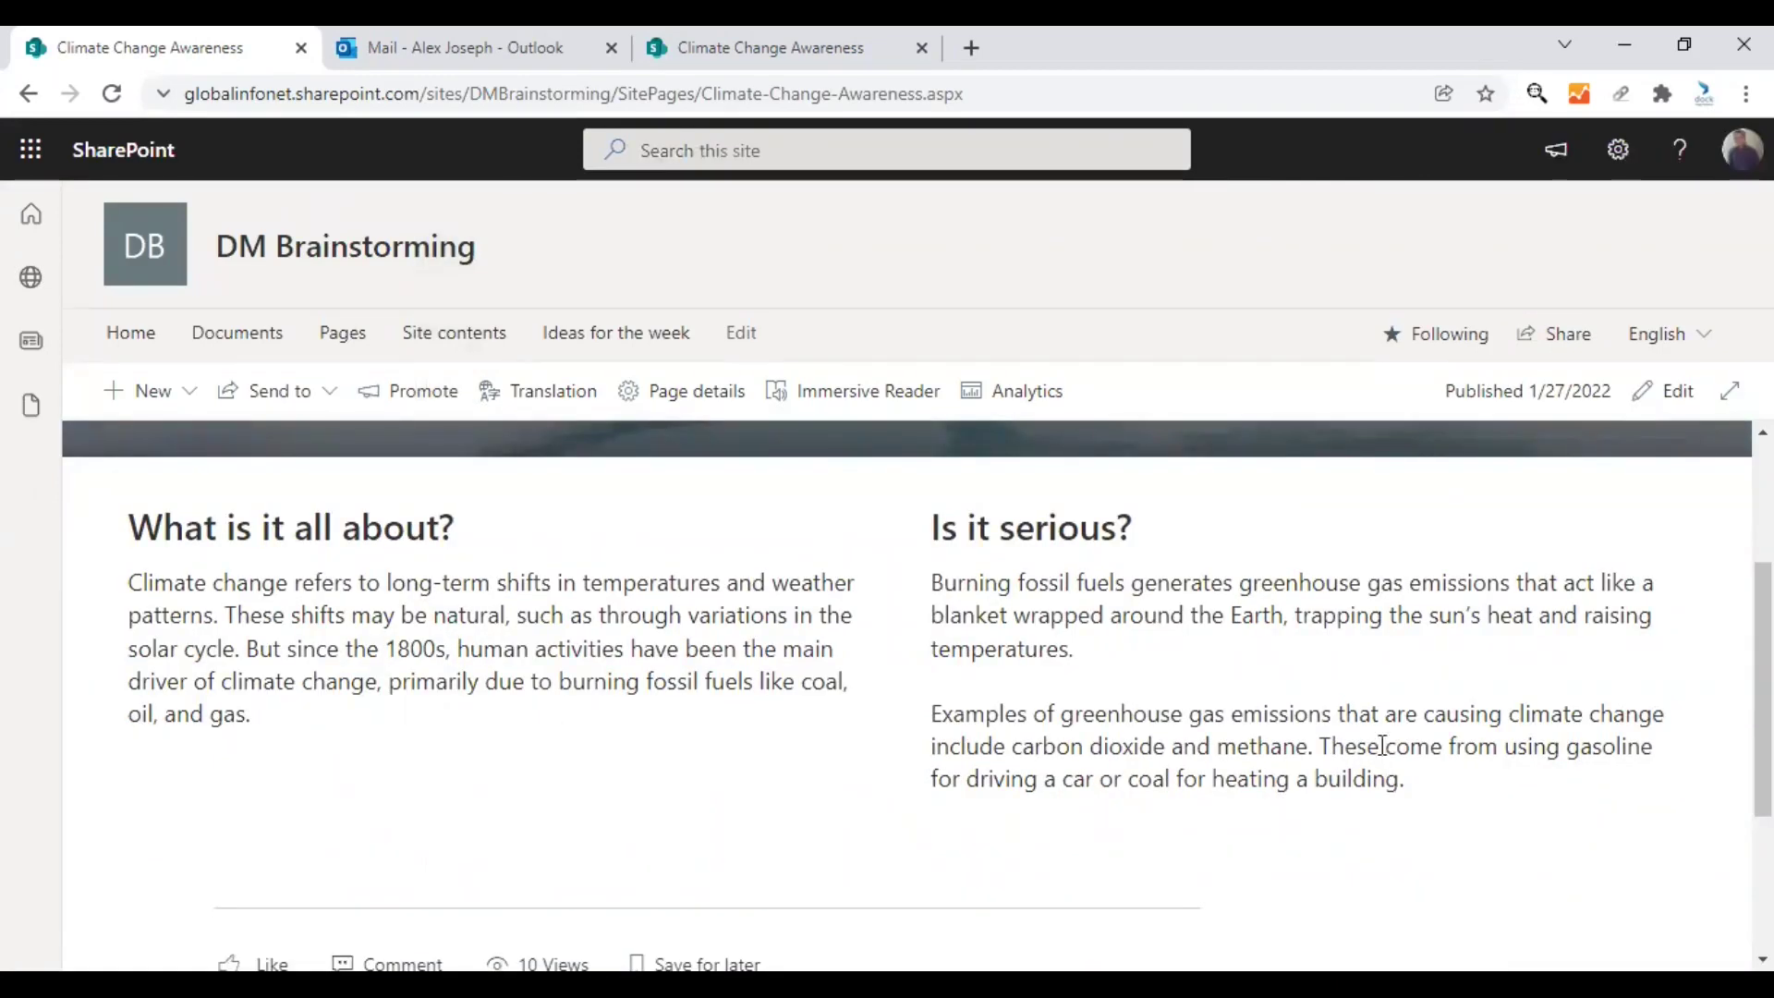
scroll(1496, 786, up, 3)
scroll(1497, 786, down, 2)
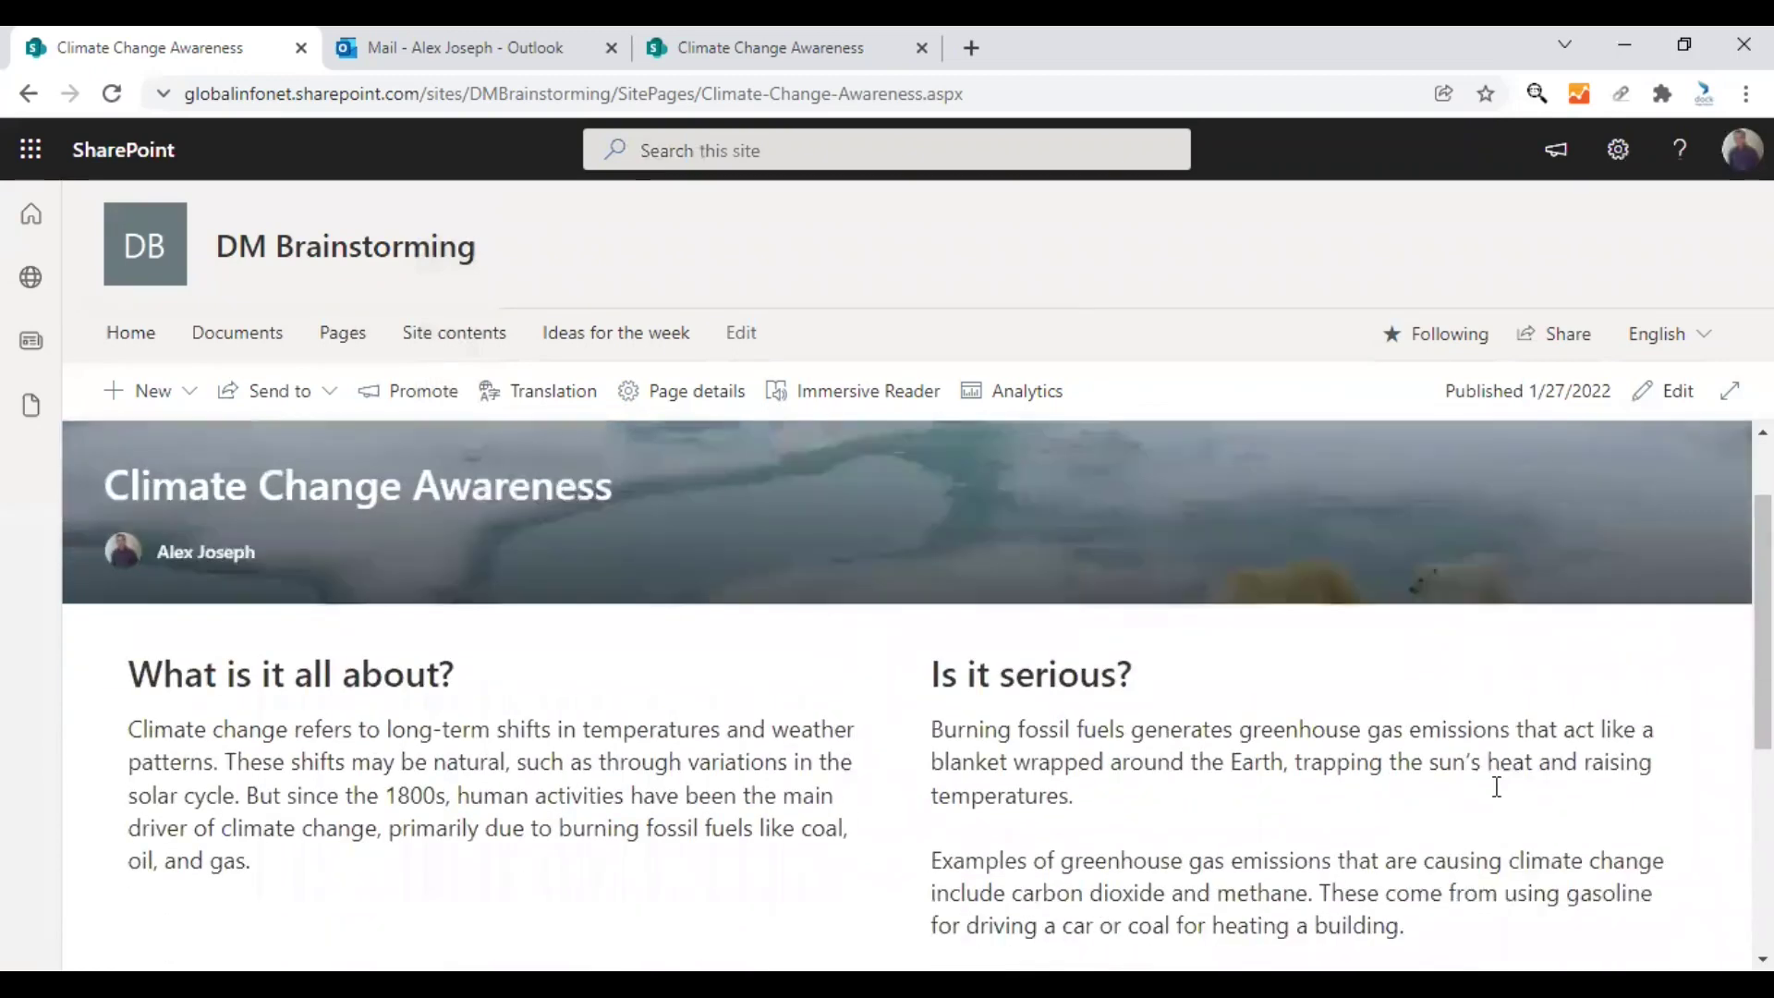
scroll(1272, 767, down, 1)
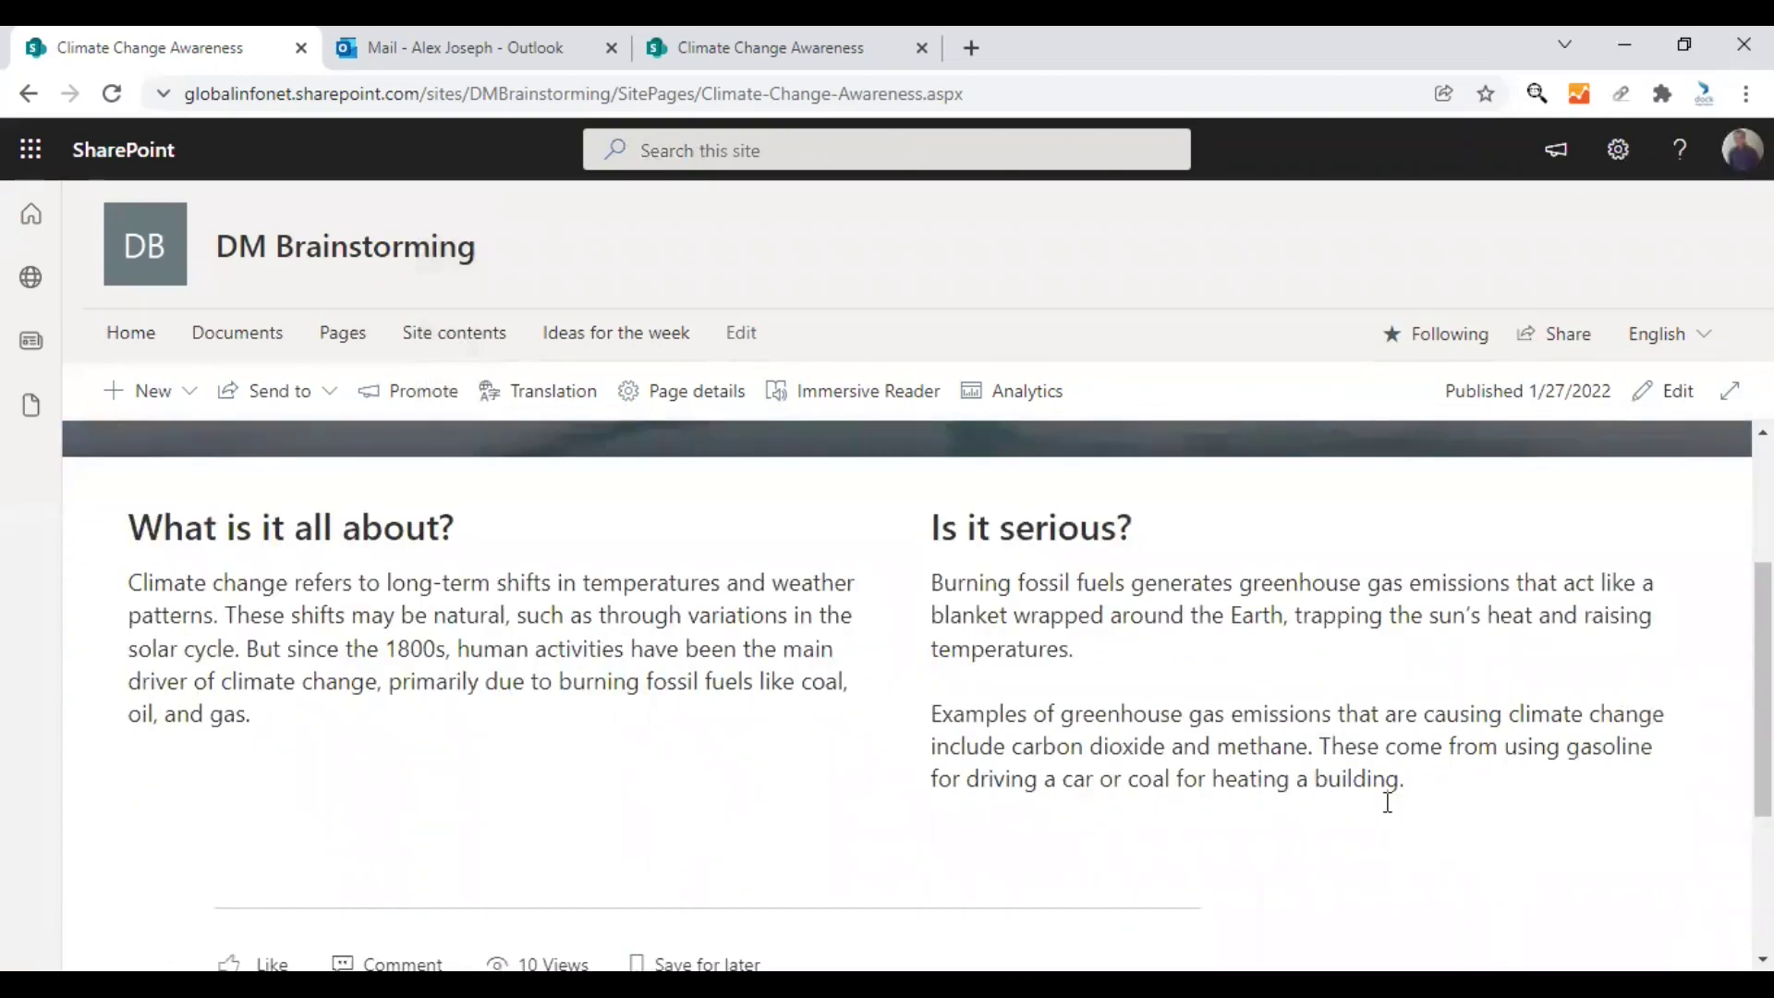
scroll(1369, 794, up, 3)
scroll(1370, 794, up, 1)
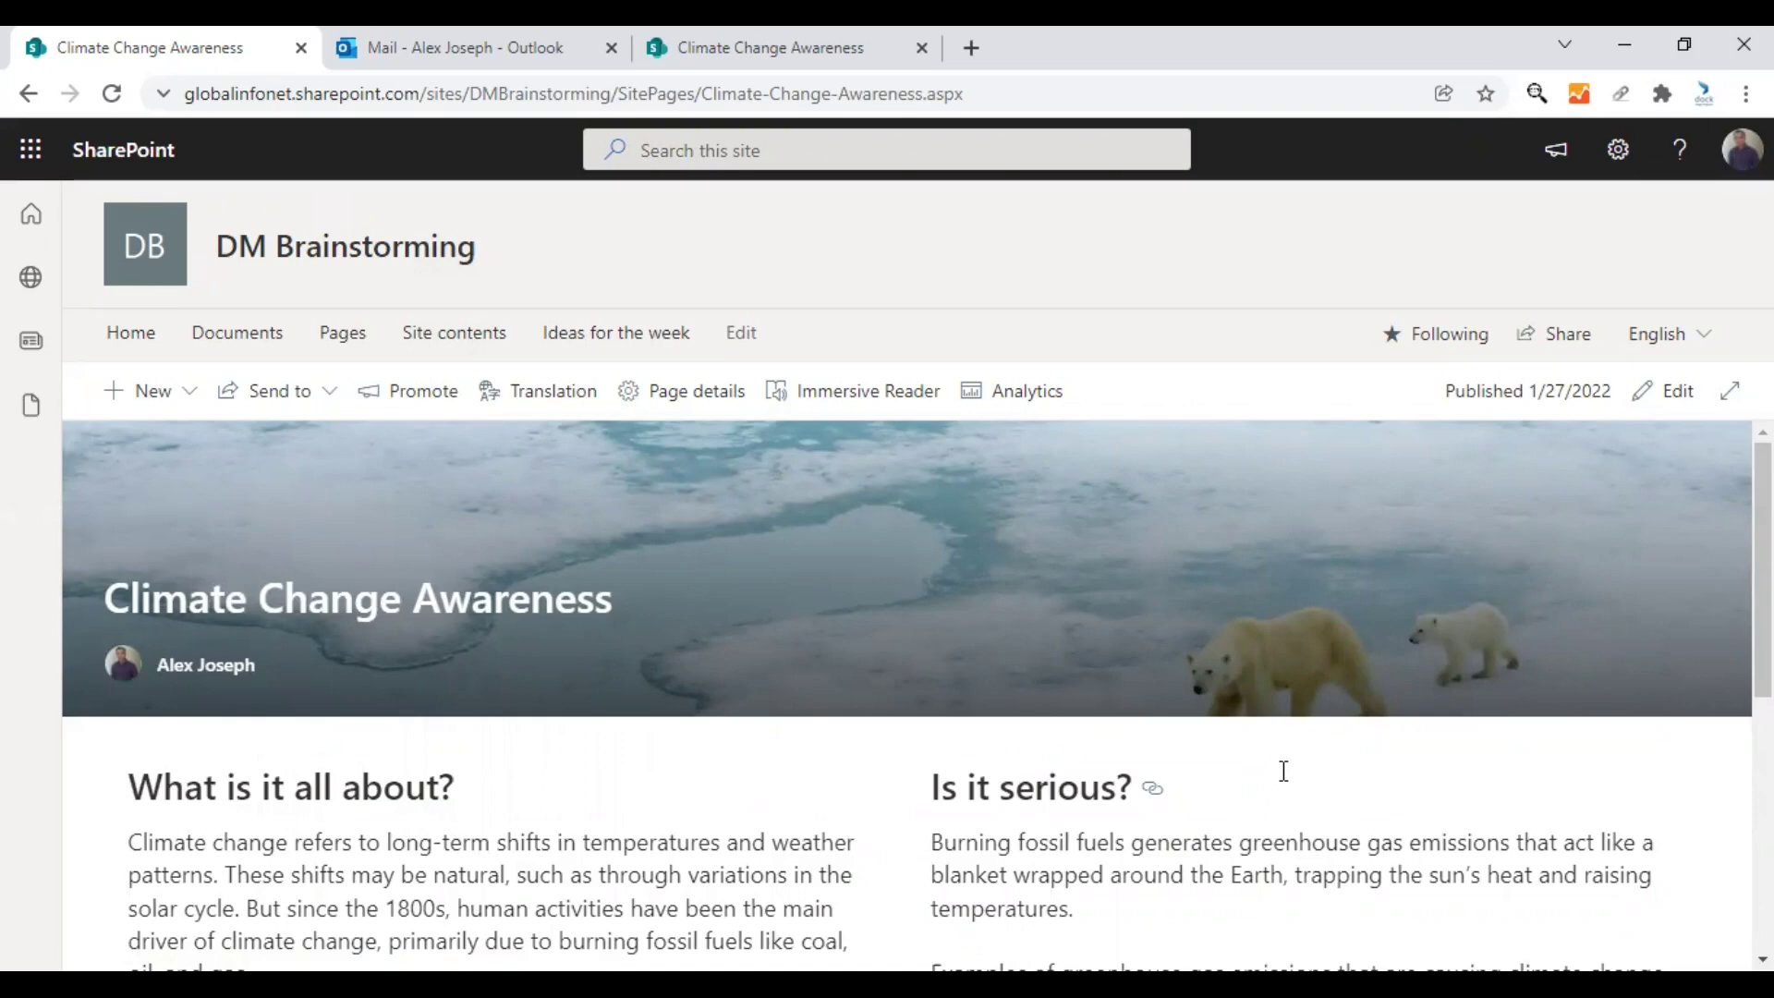
- Set Require content approval to No in the Site Pages library's versioning settings and save
click(346, 339)
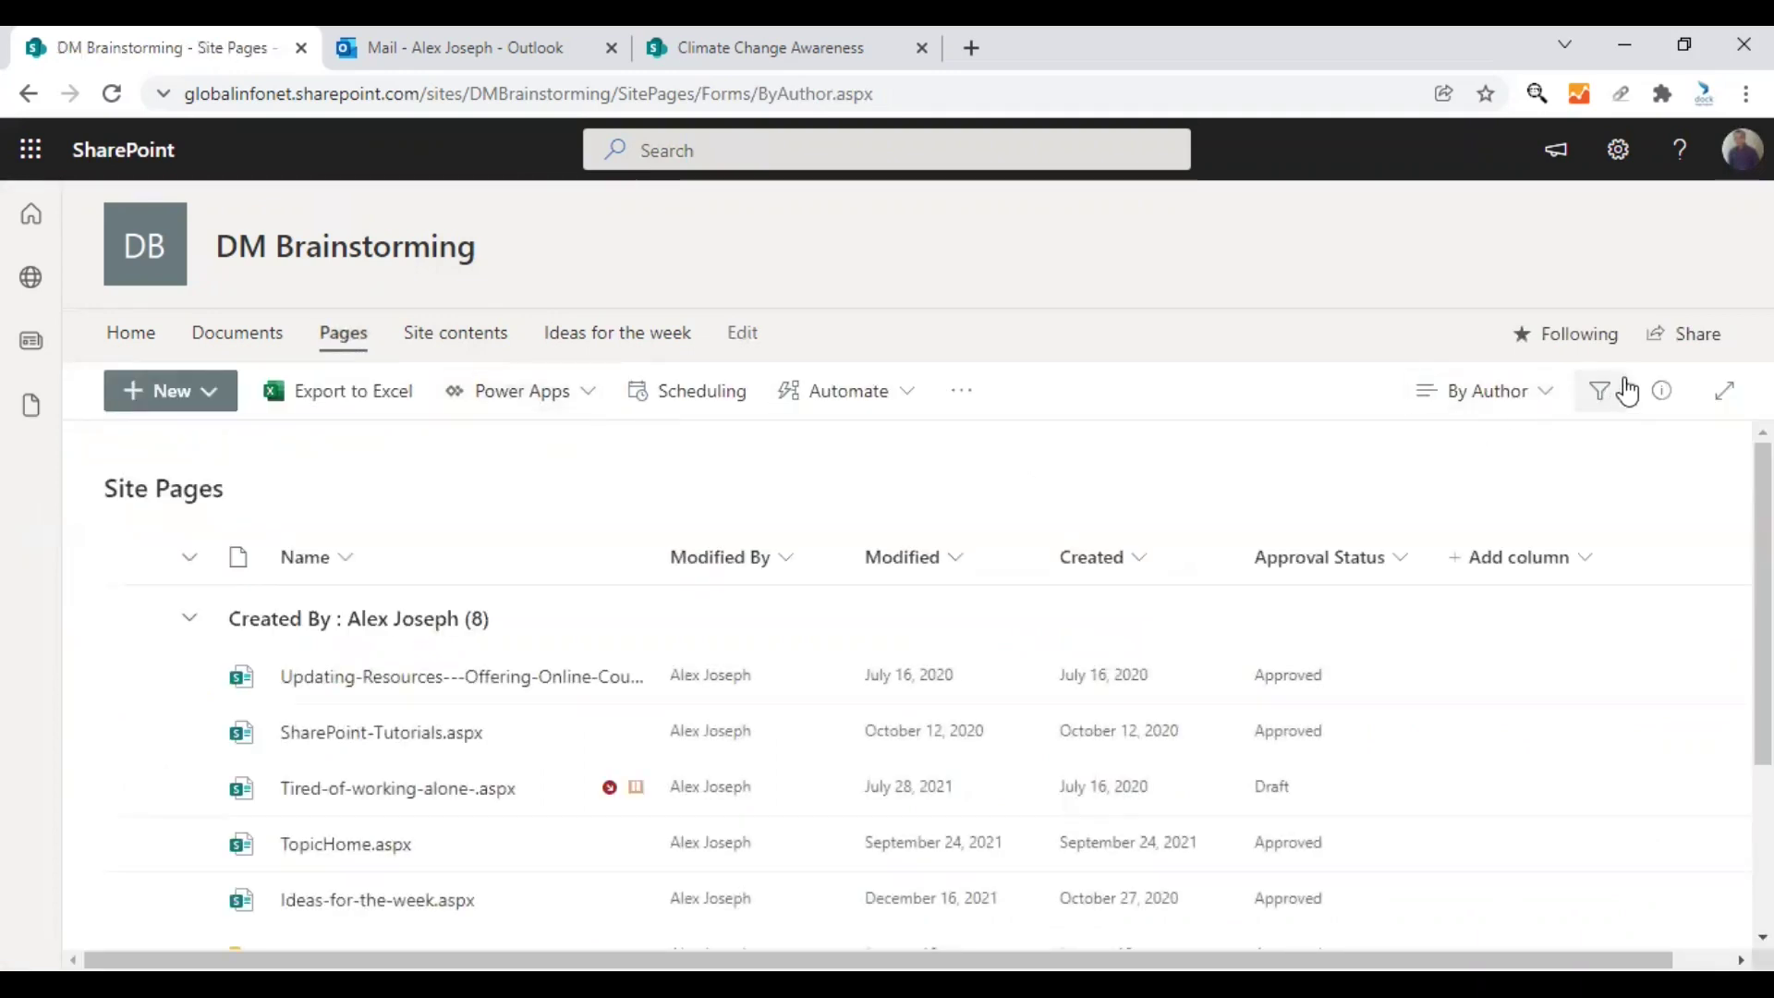
click(1619, 152)
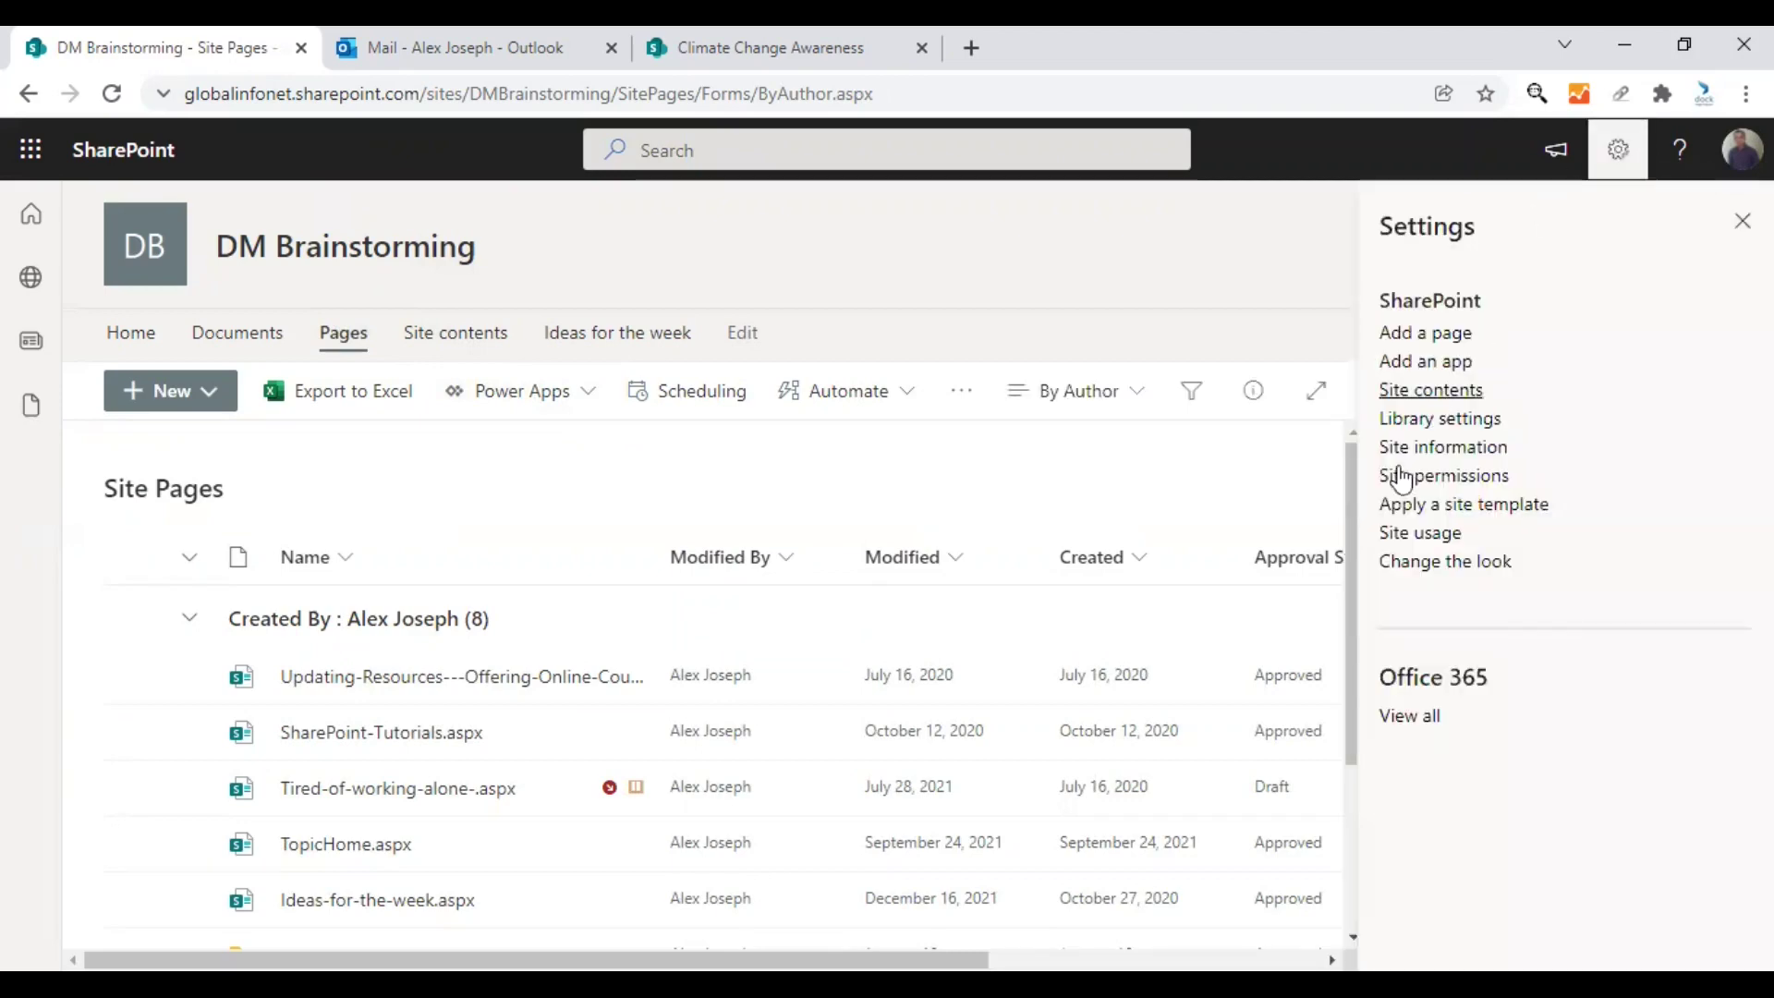
click(1439, 420)
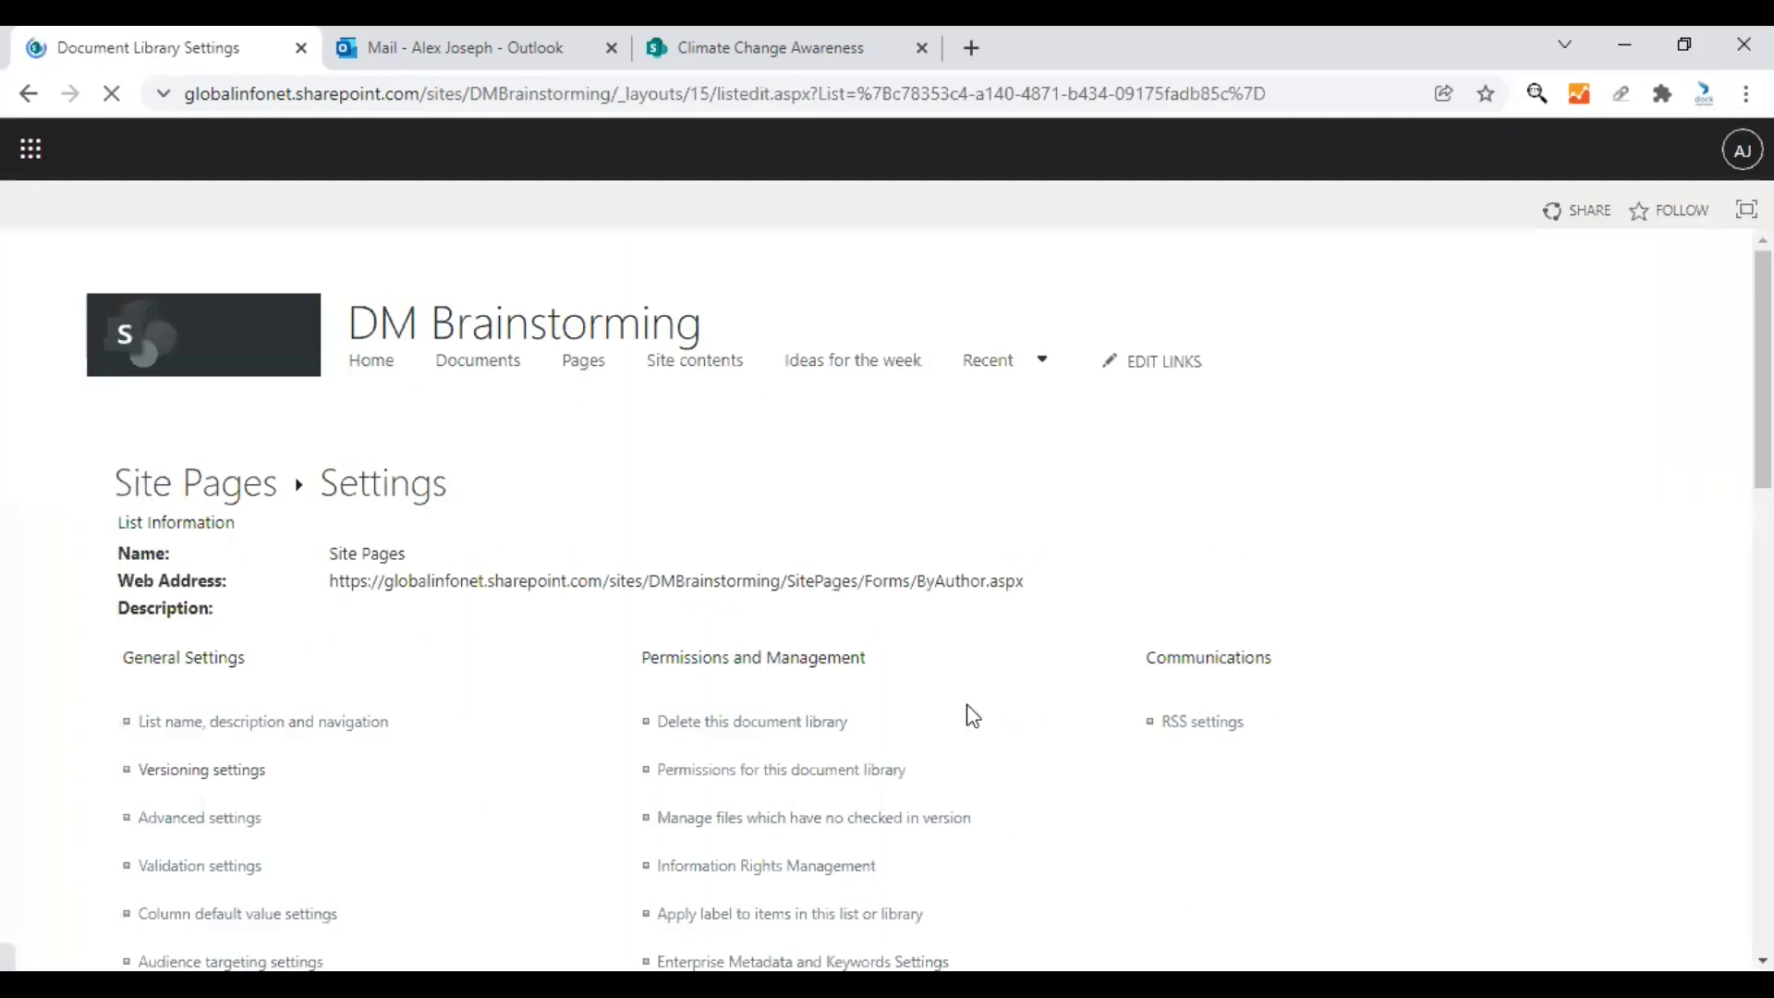
click(198, 773)
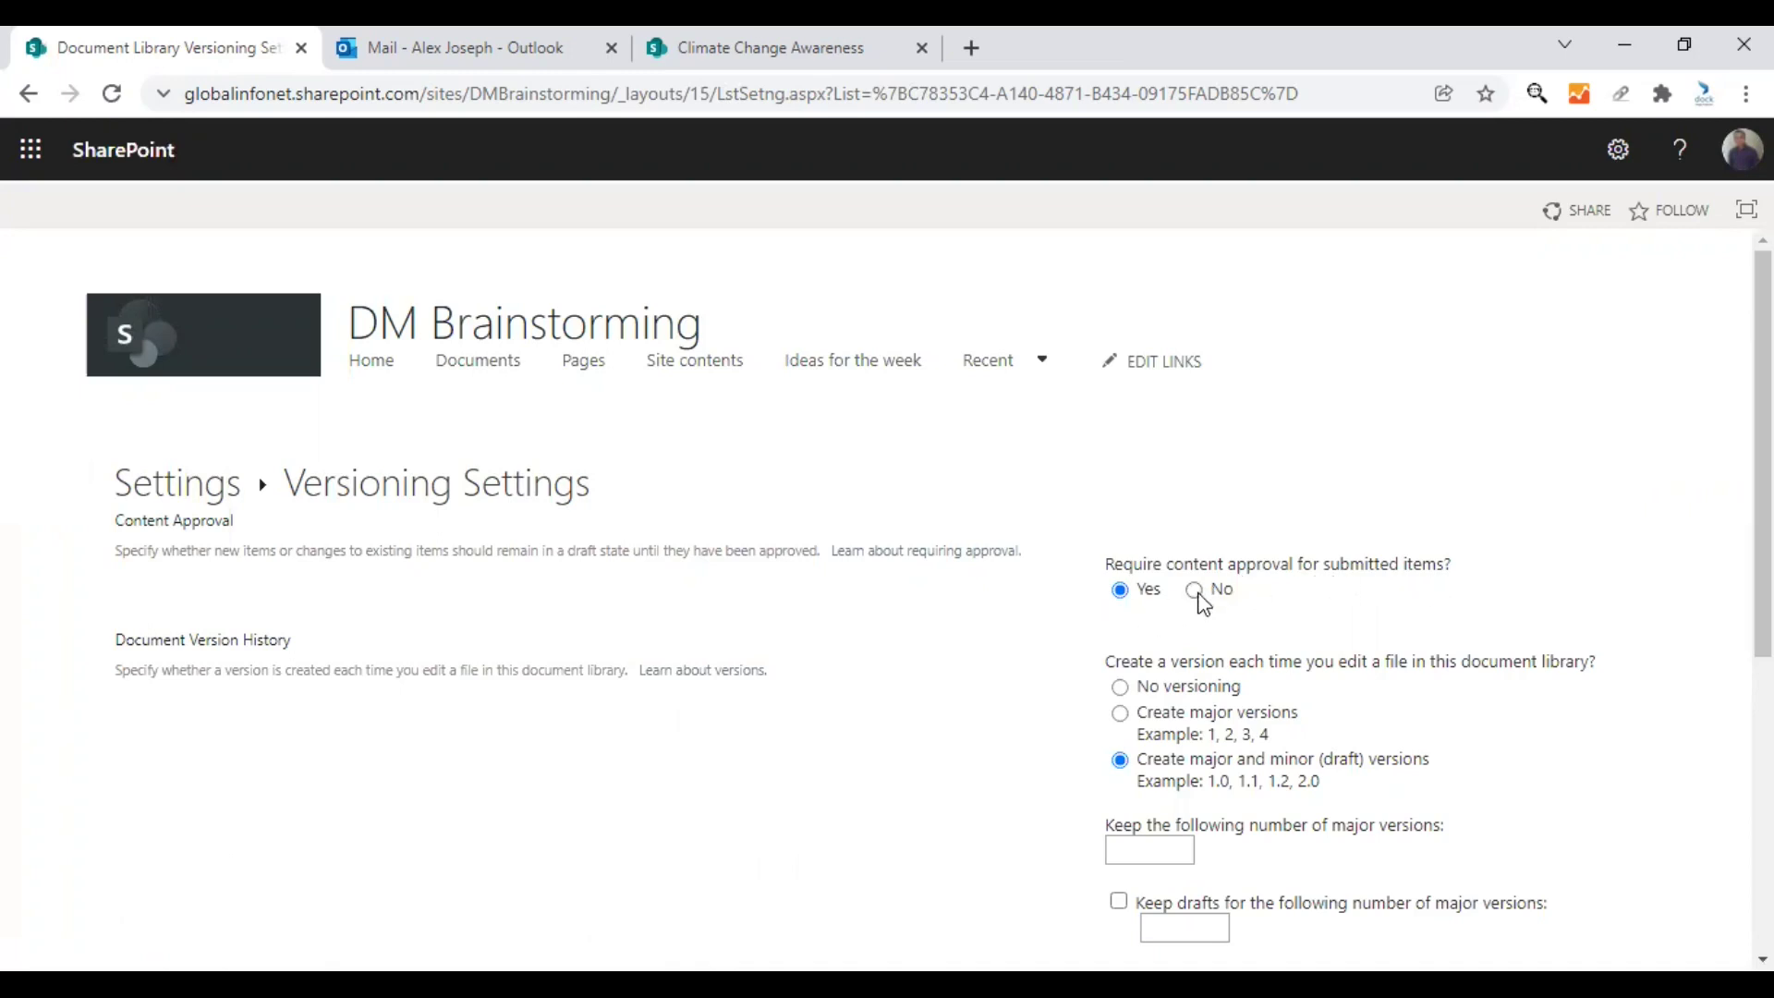
click(1196, 592)
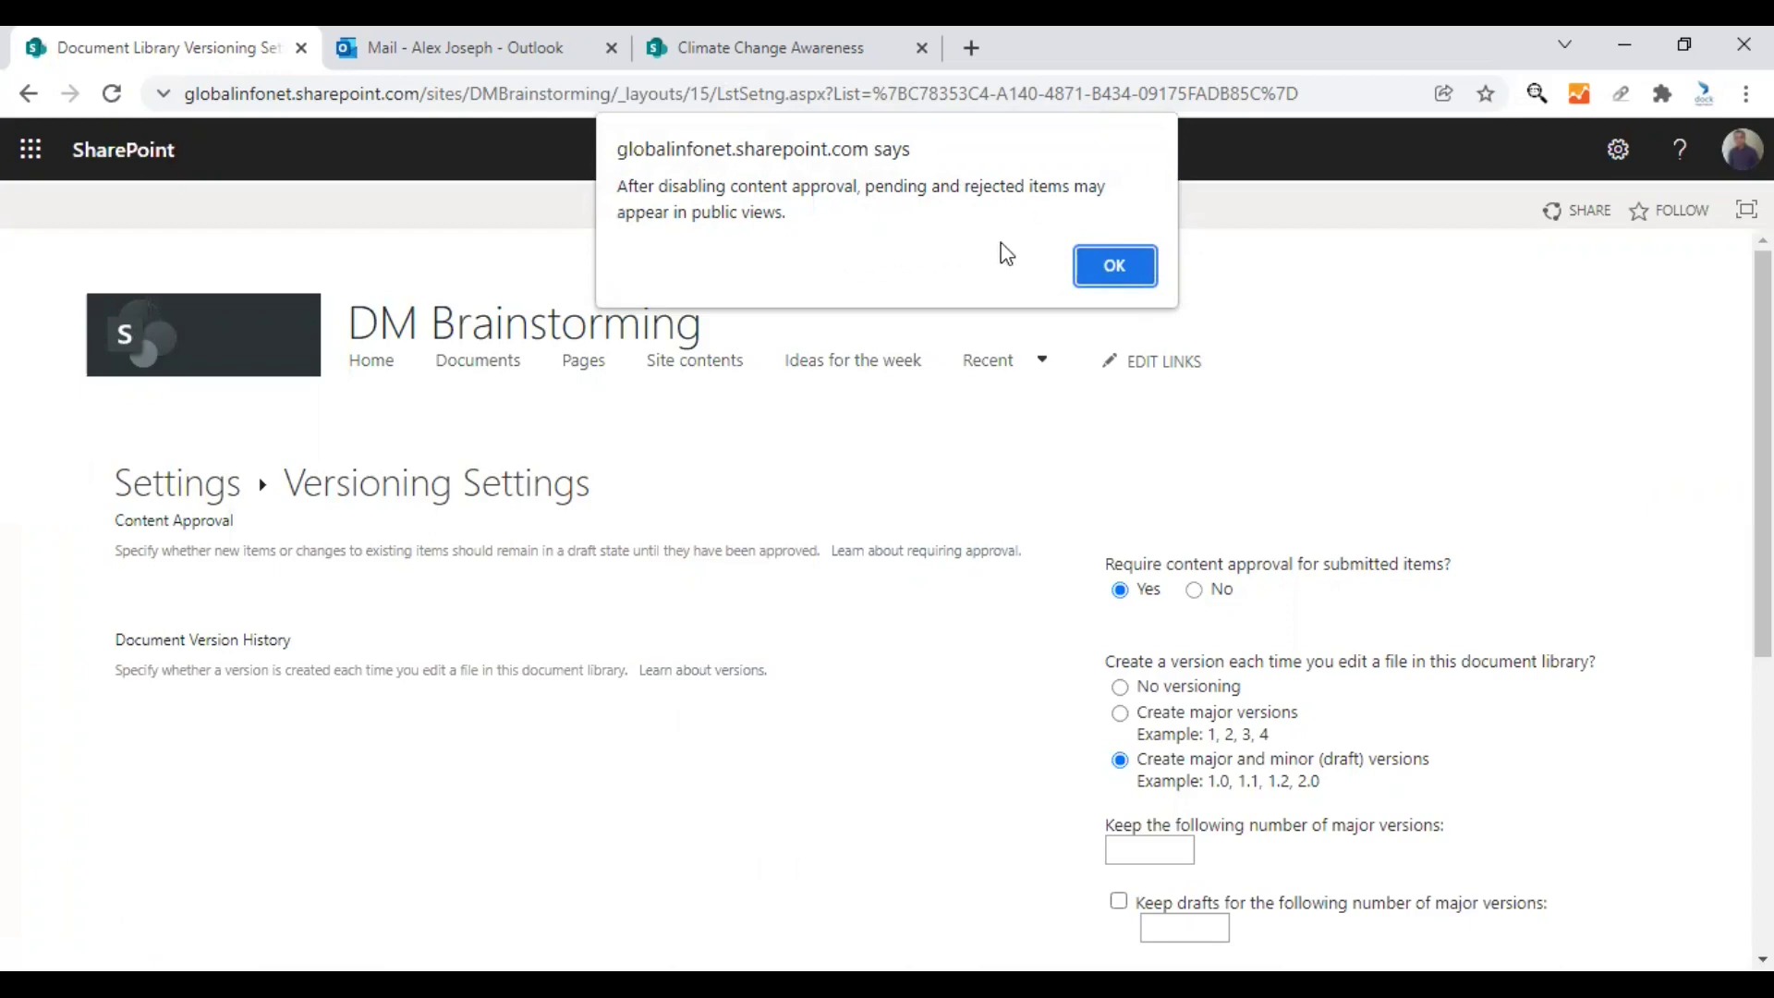
click(1114, 265)
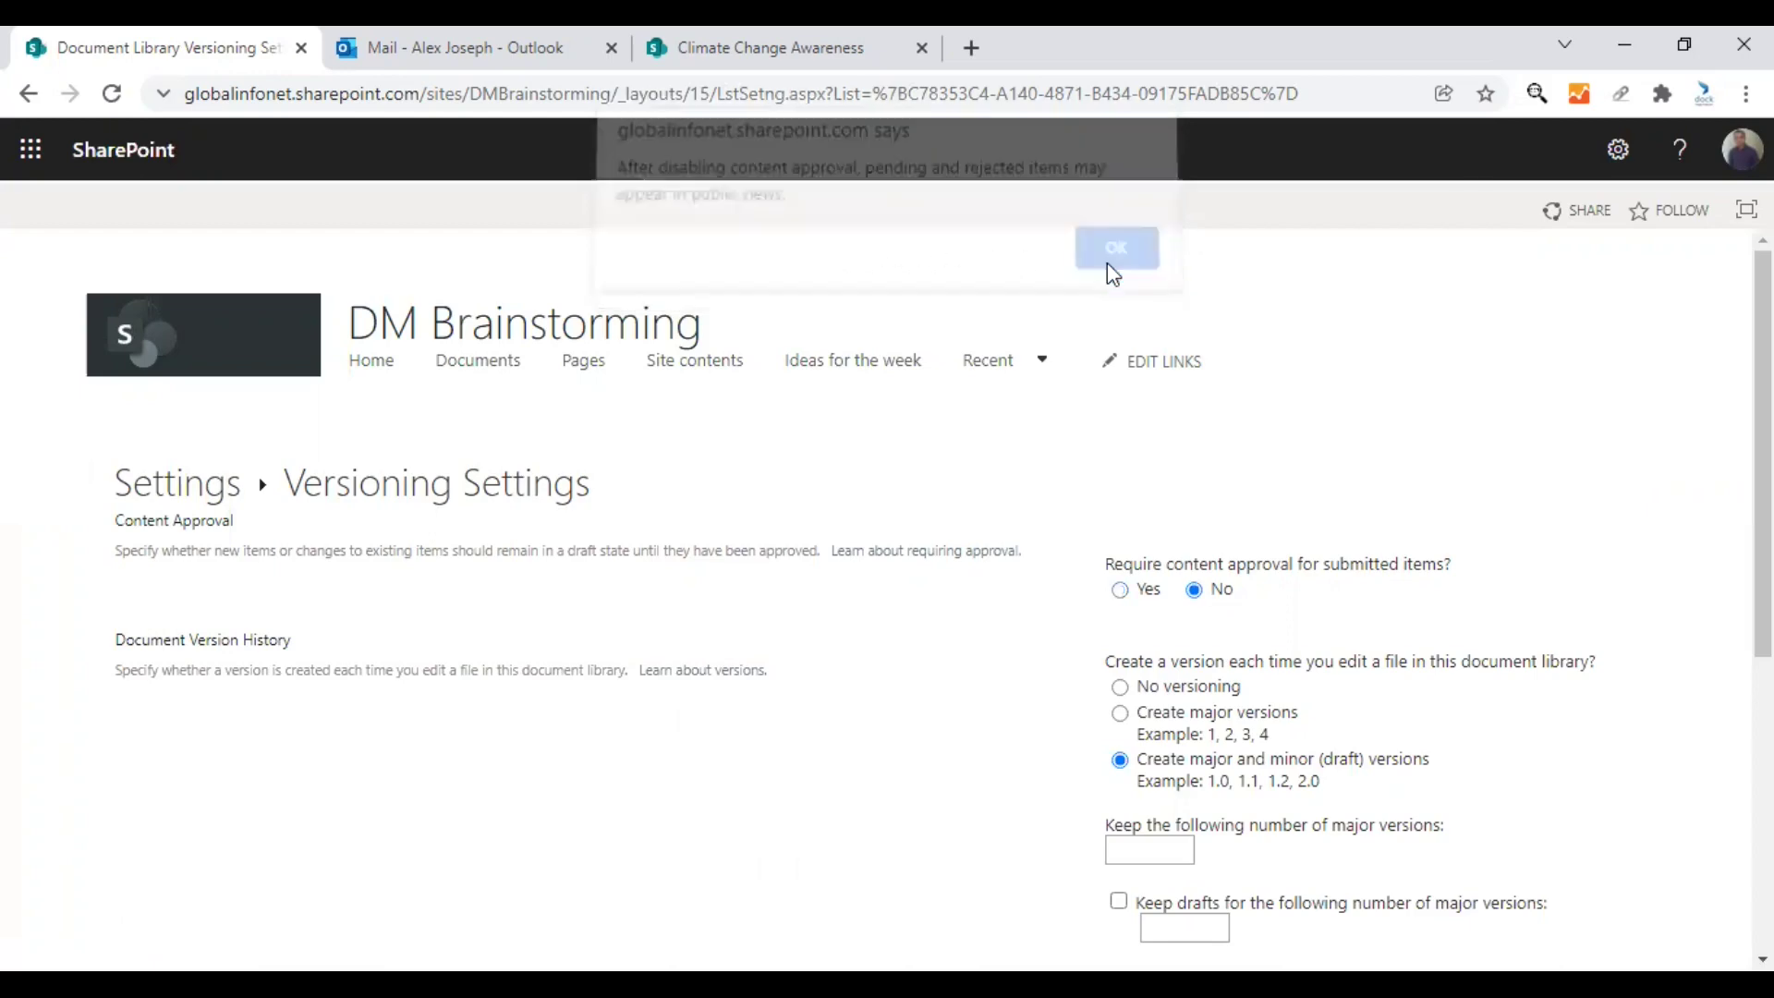
scroll(1464, 577, down, 5)
click(1478, 776)
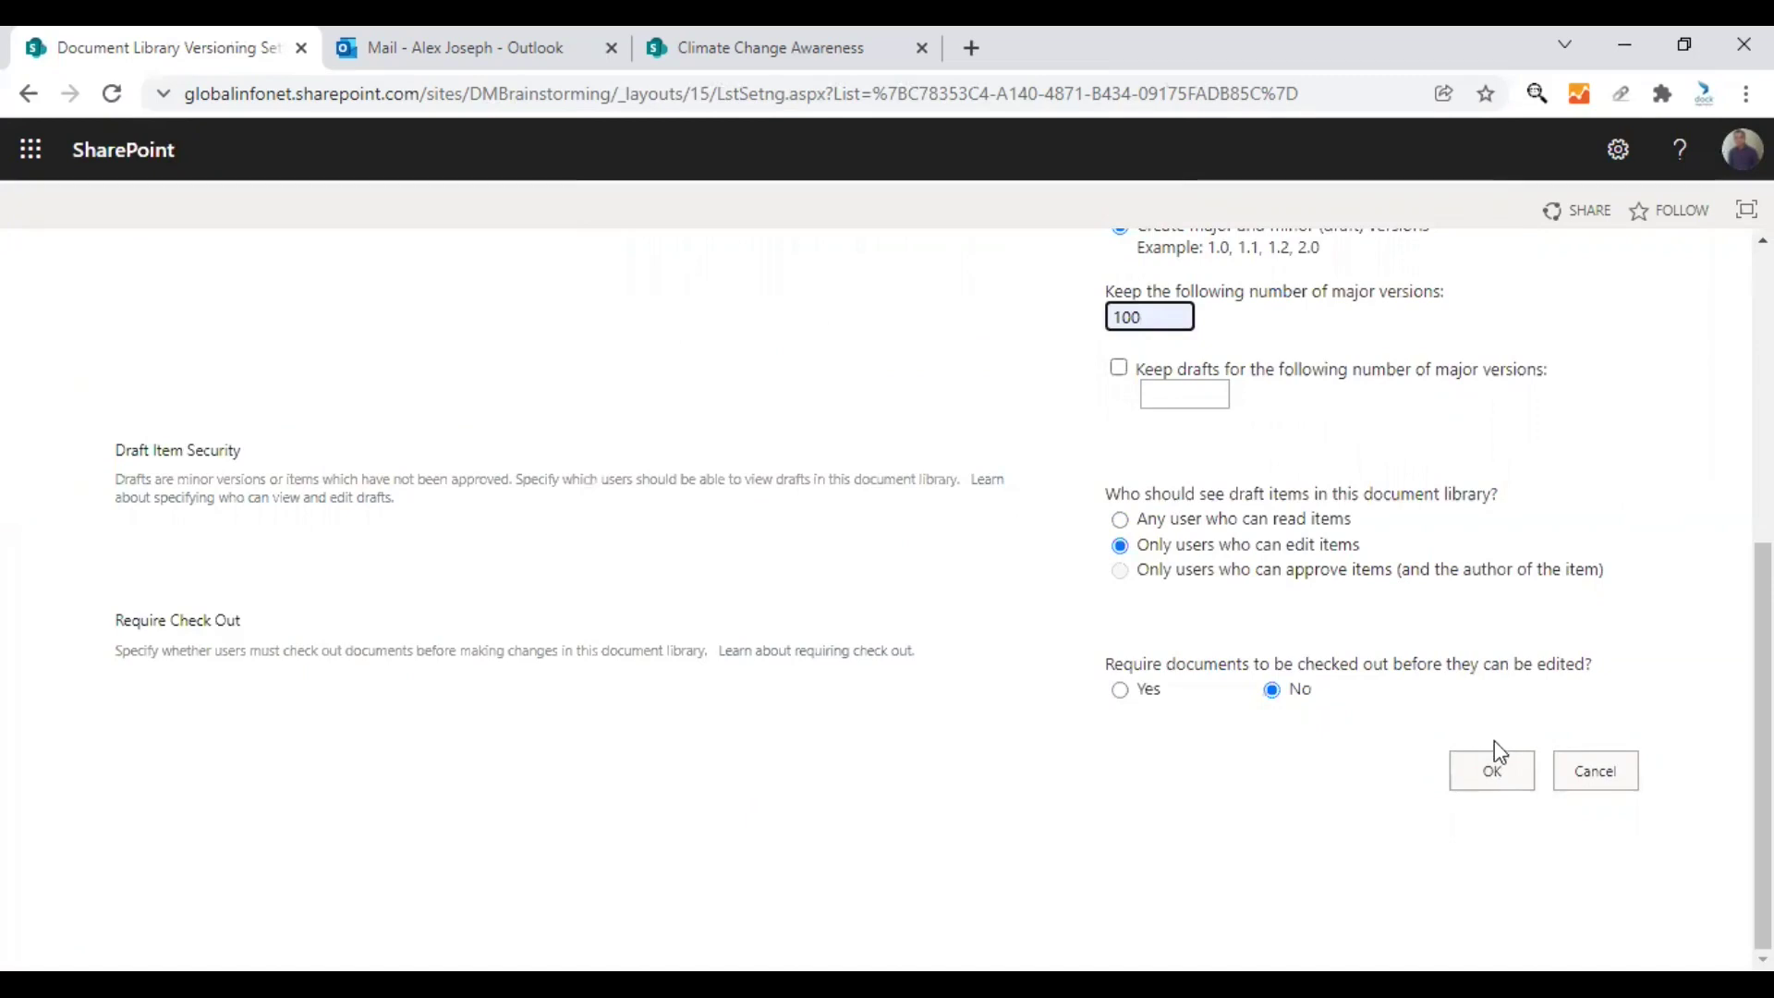
click(1491, 776)
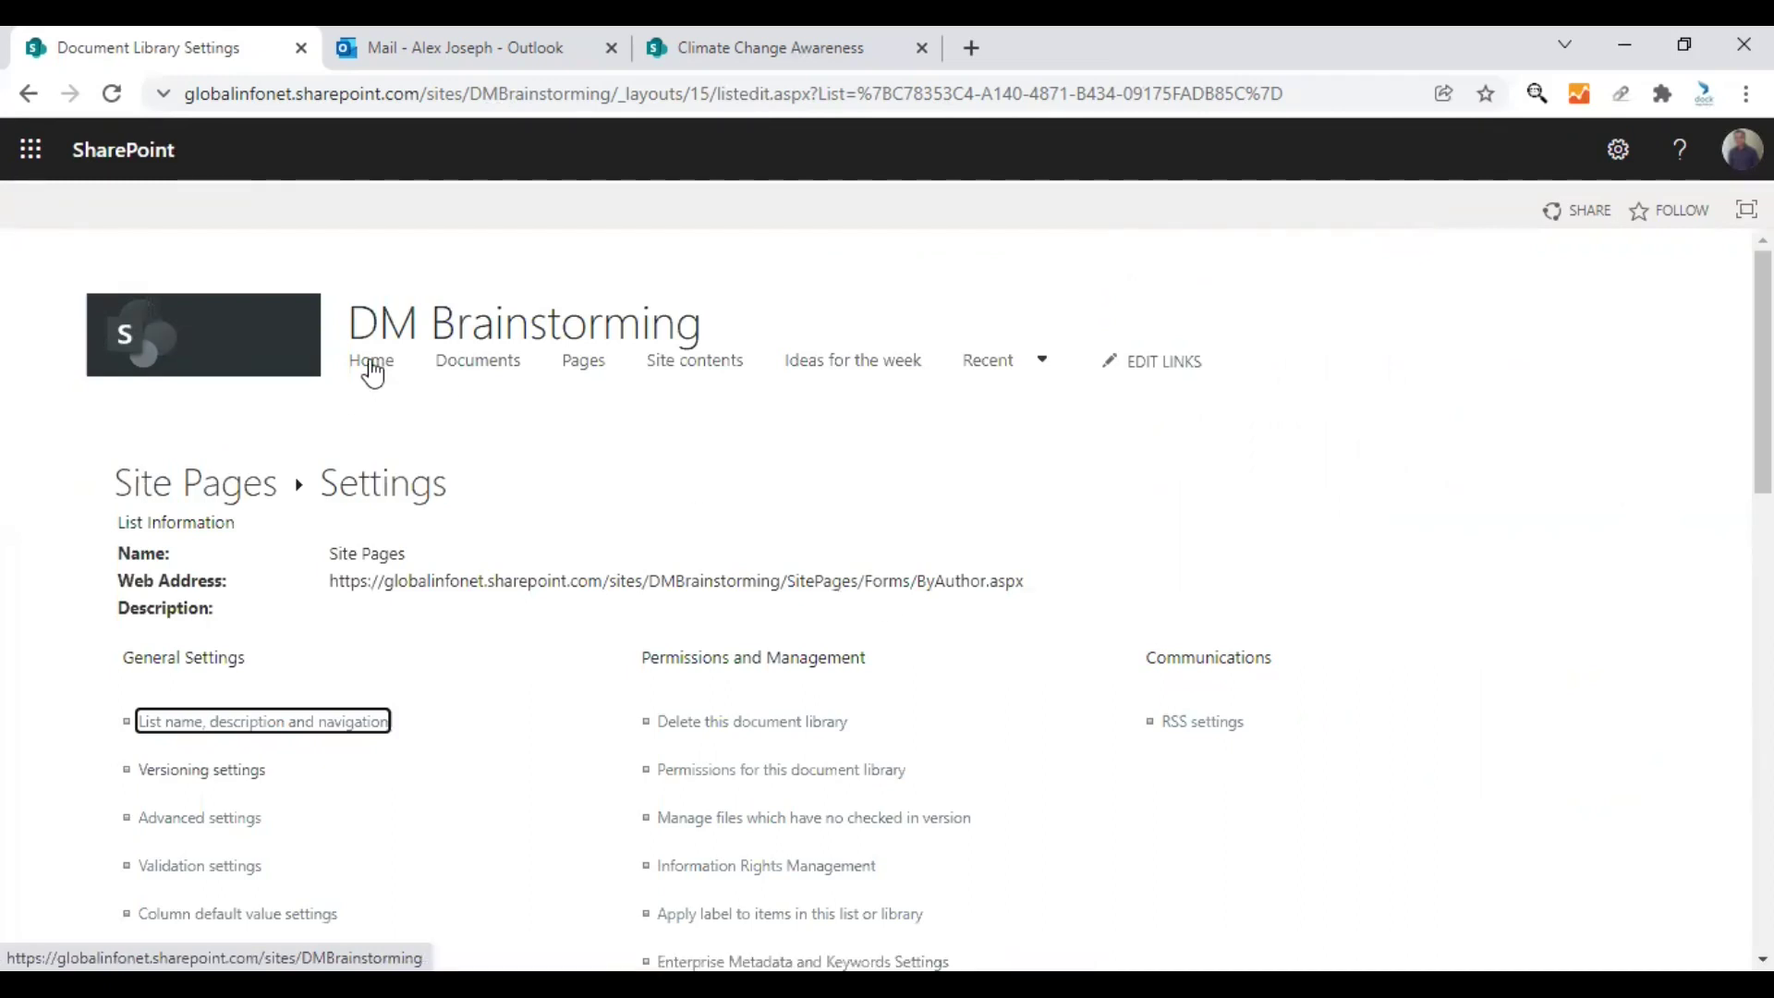
- From the Site Pages library's Automate menu, open Power Automate's list of your flows
click(373, 373)
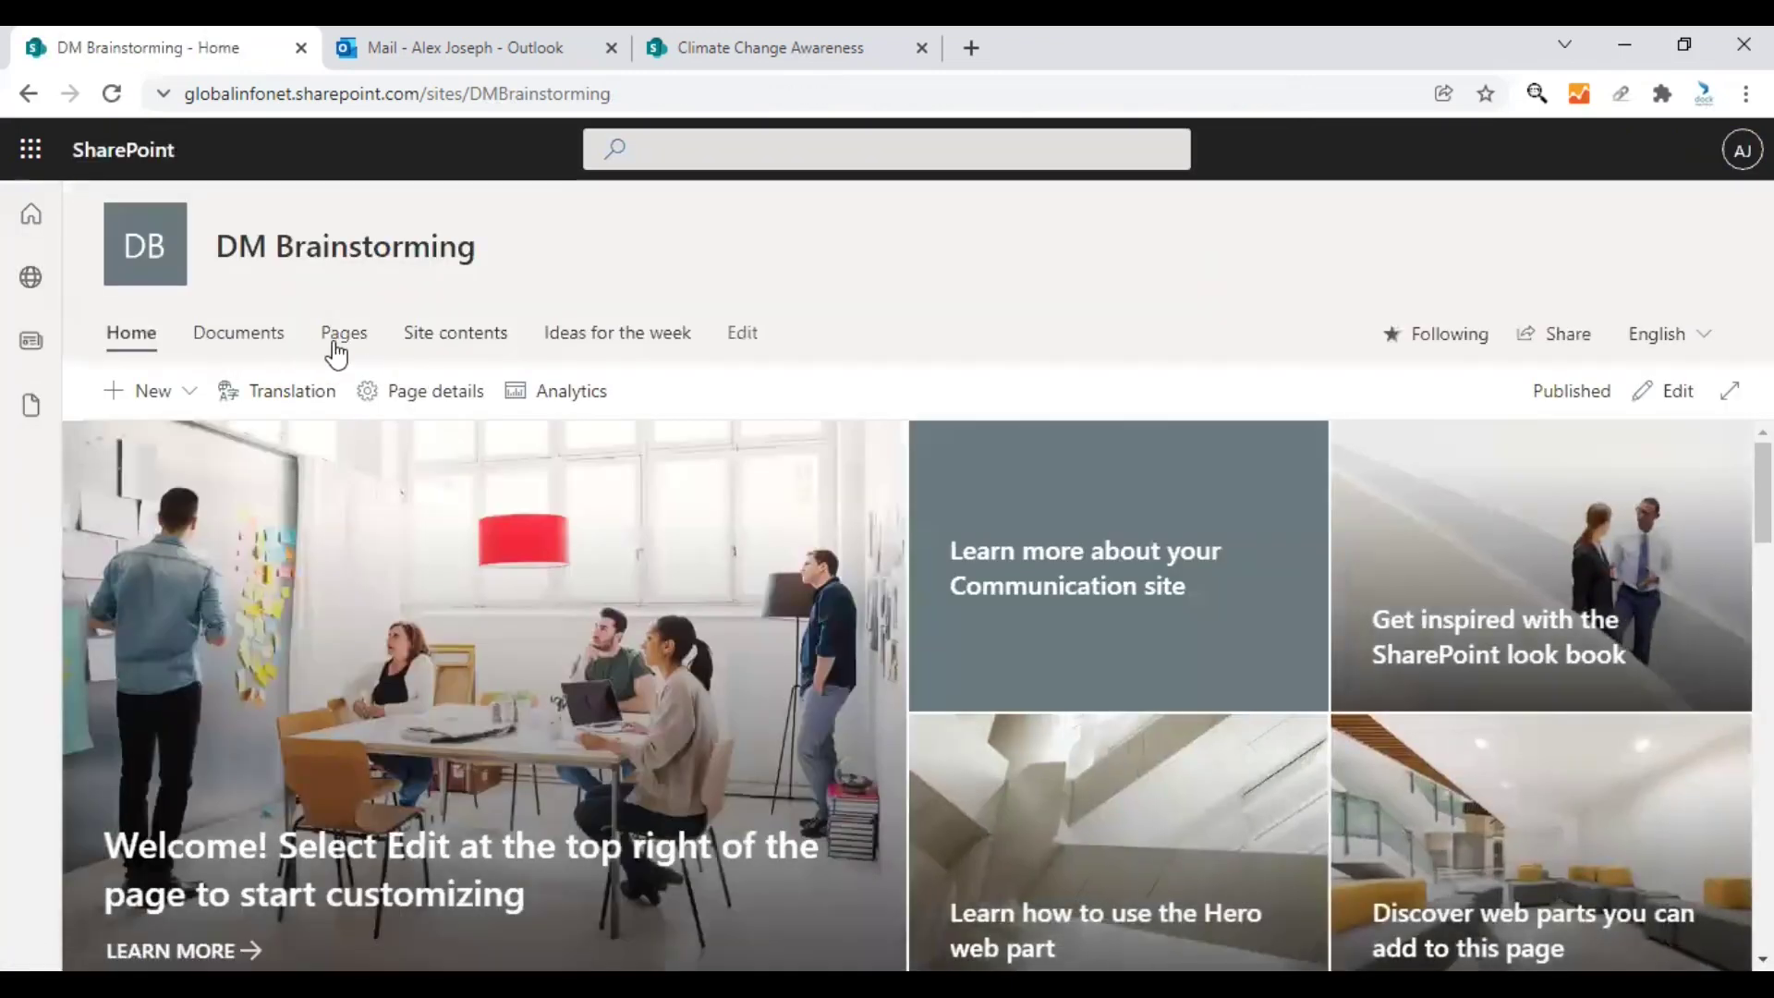
click(341, 349)
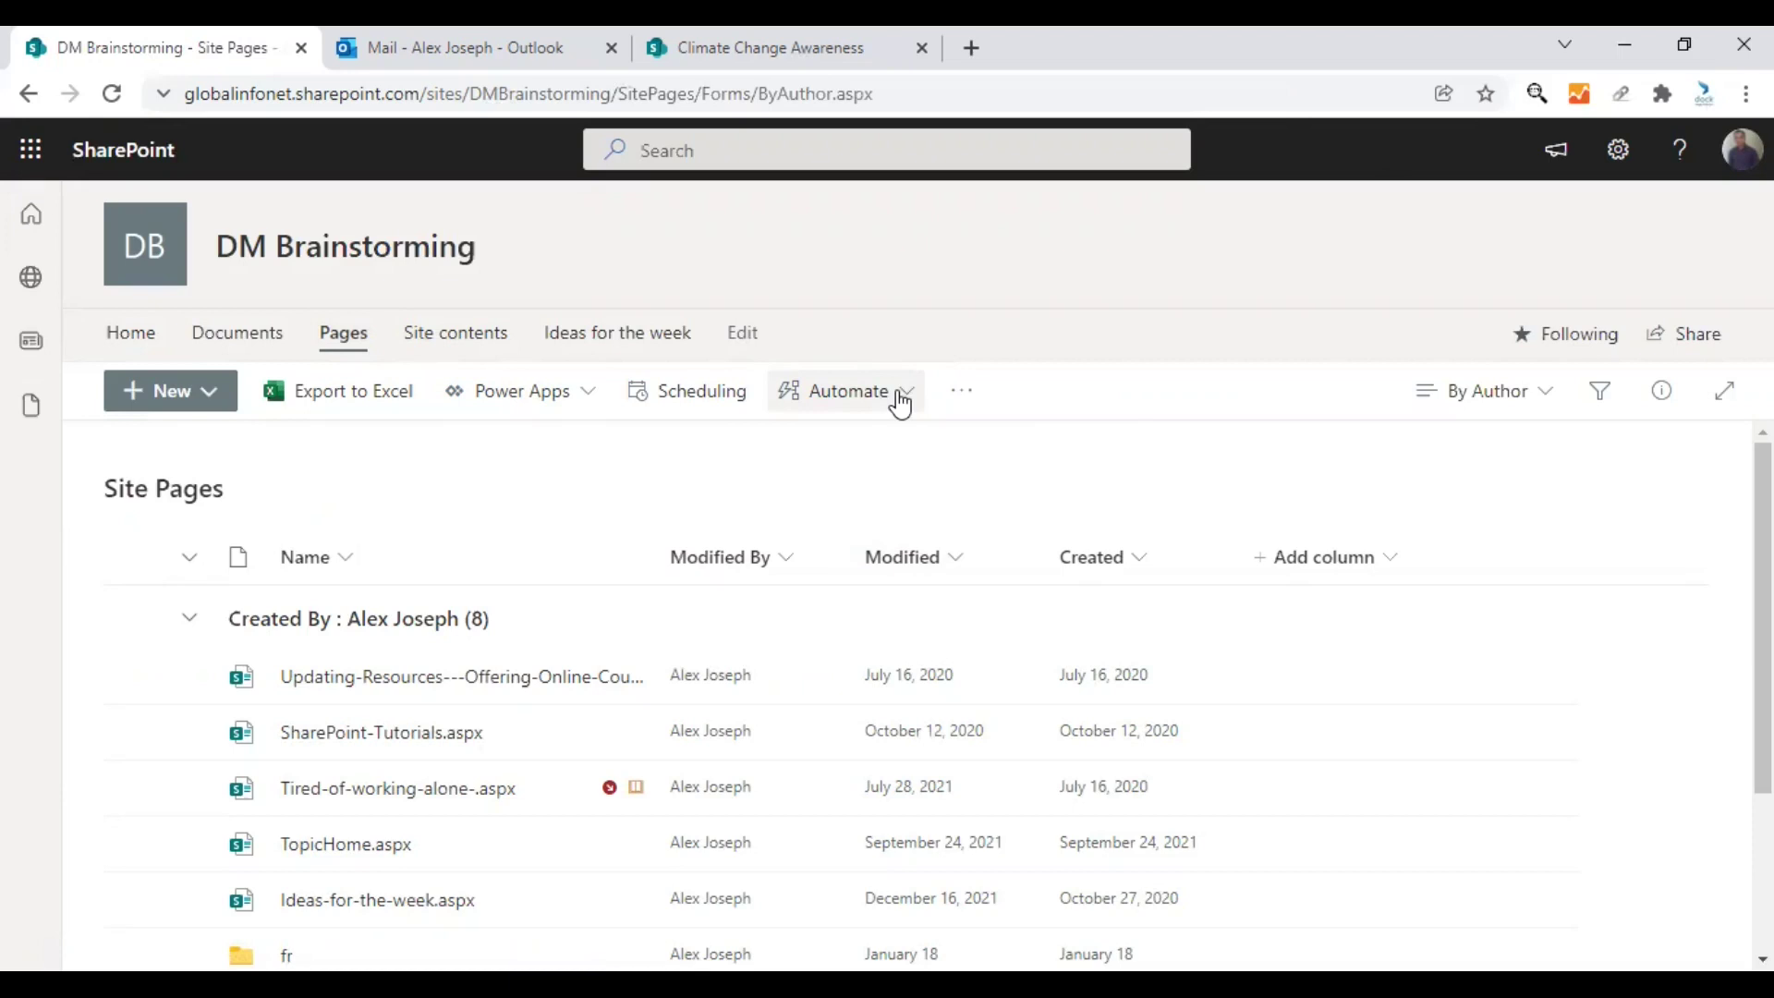
click(901, 402)
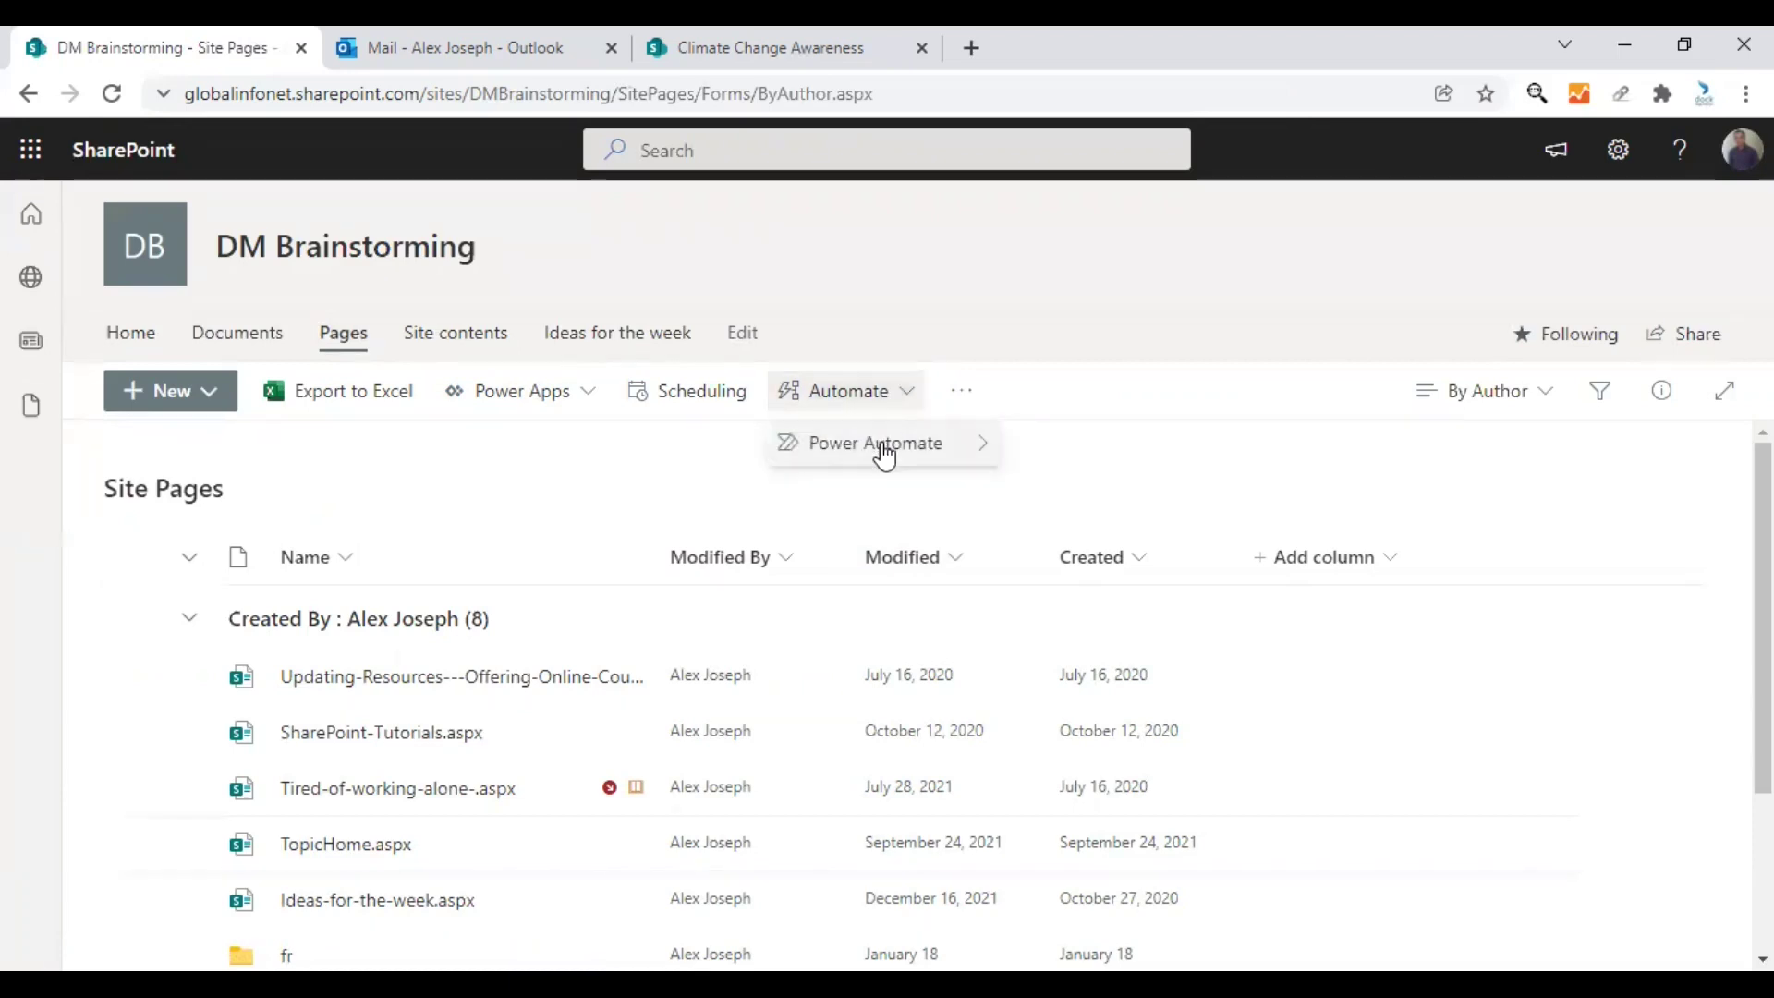
mouse_move(884, 453)
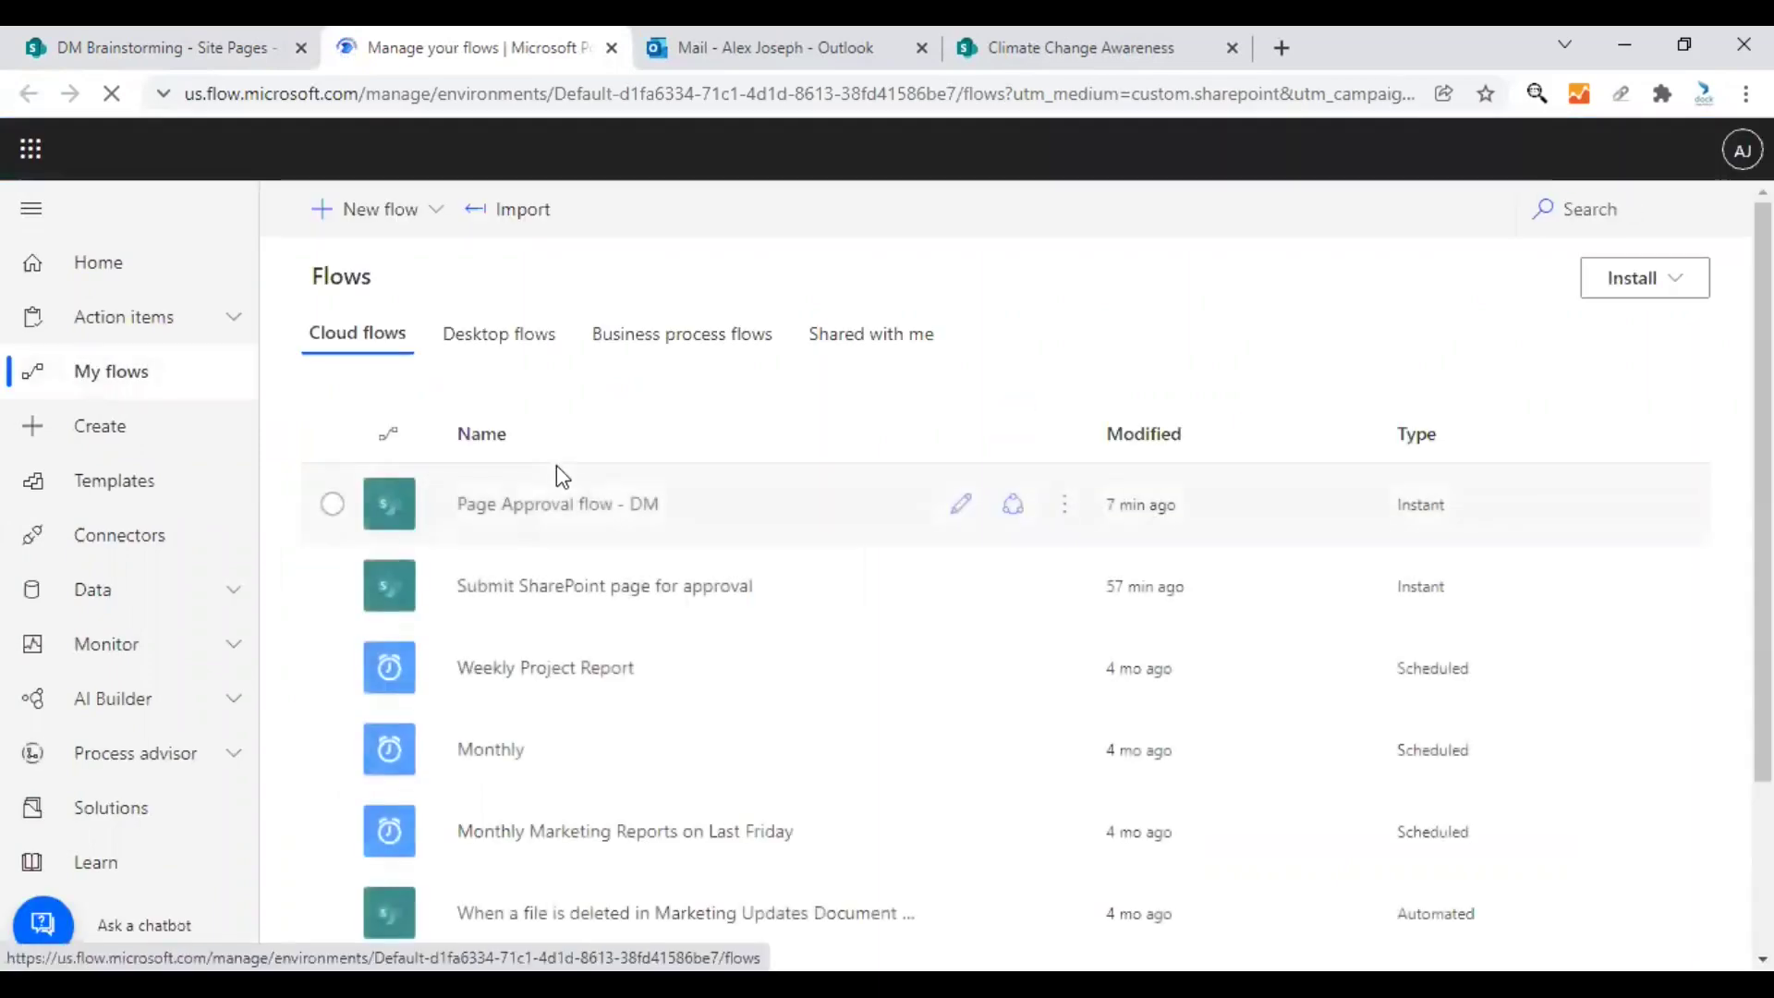
- Delete Page Approval flow - DM in Power Automate, then go back to the SharePoint site pages
click(332, 503)
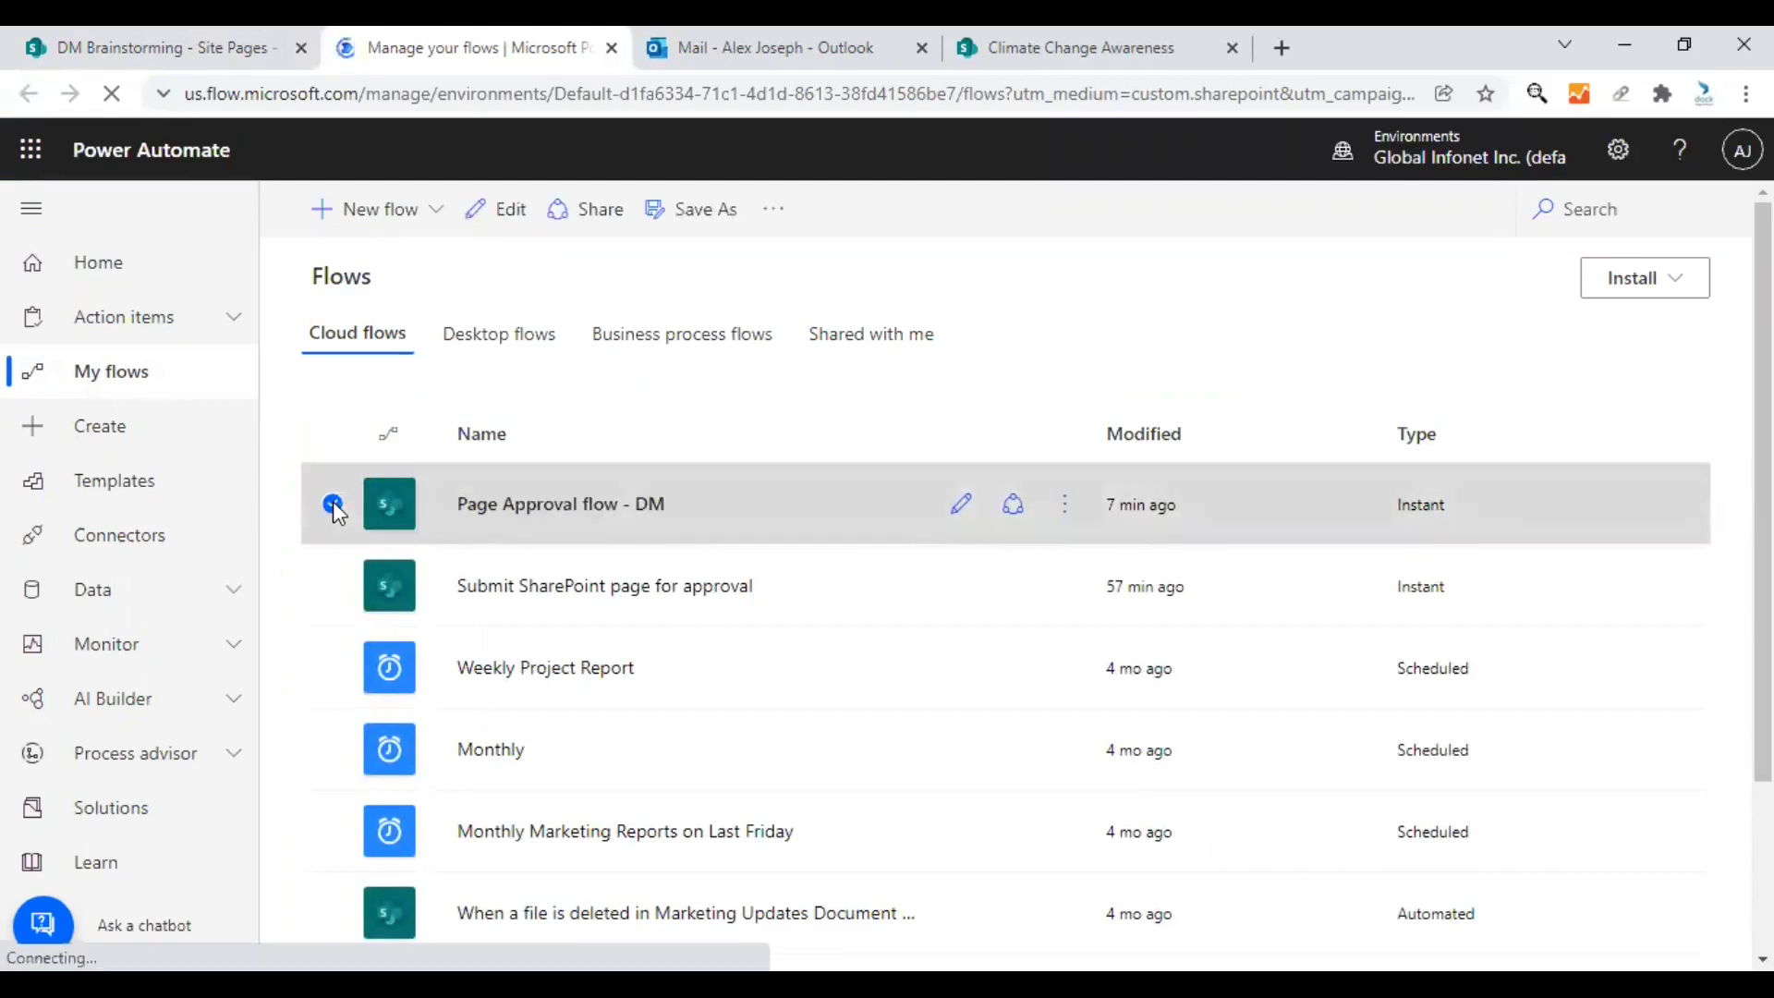
click(1066, 516)
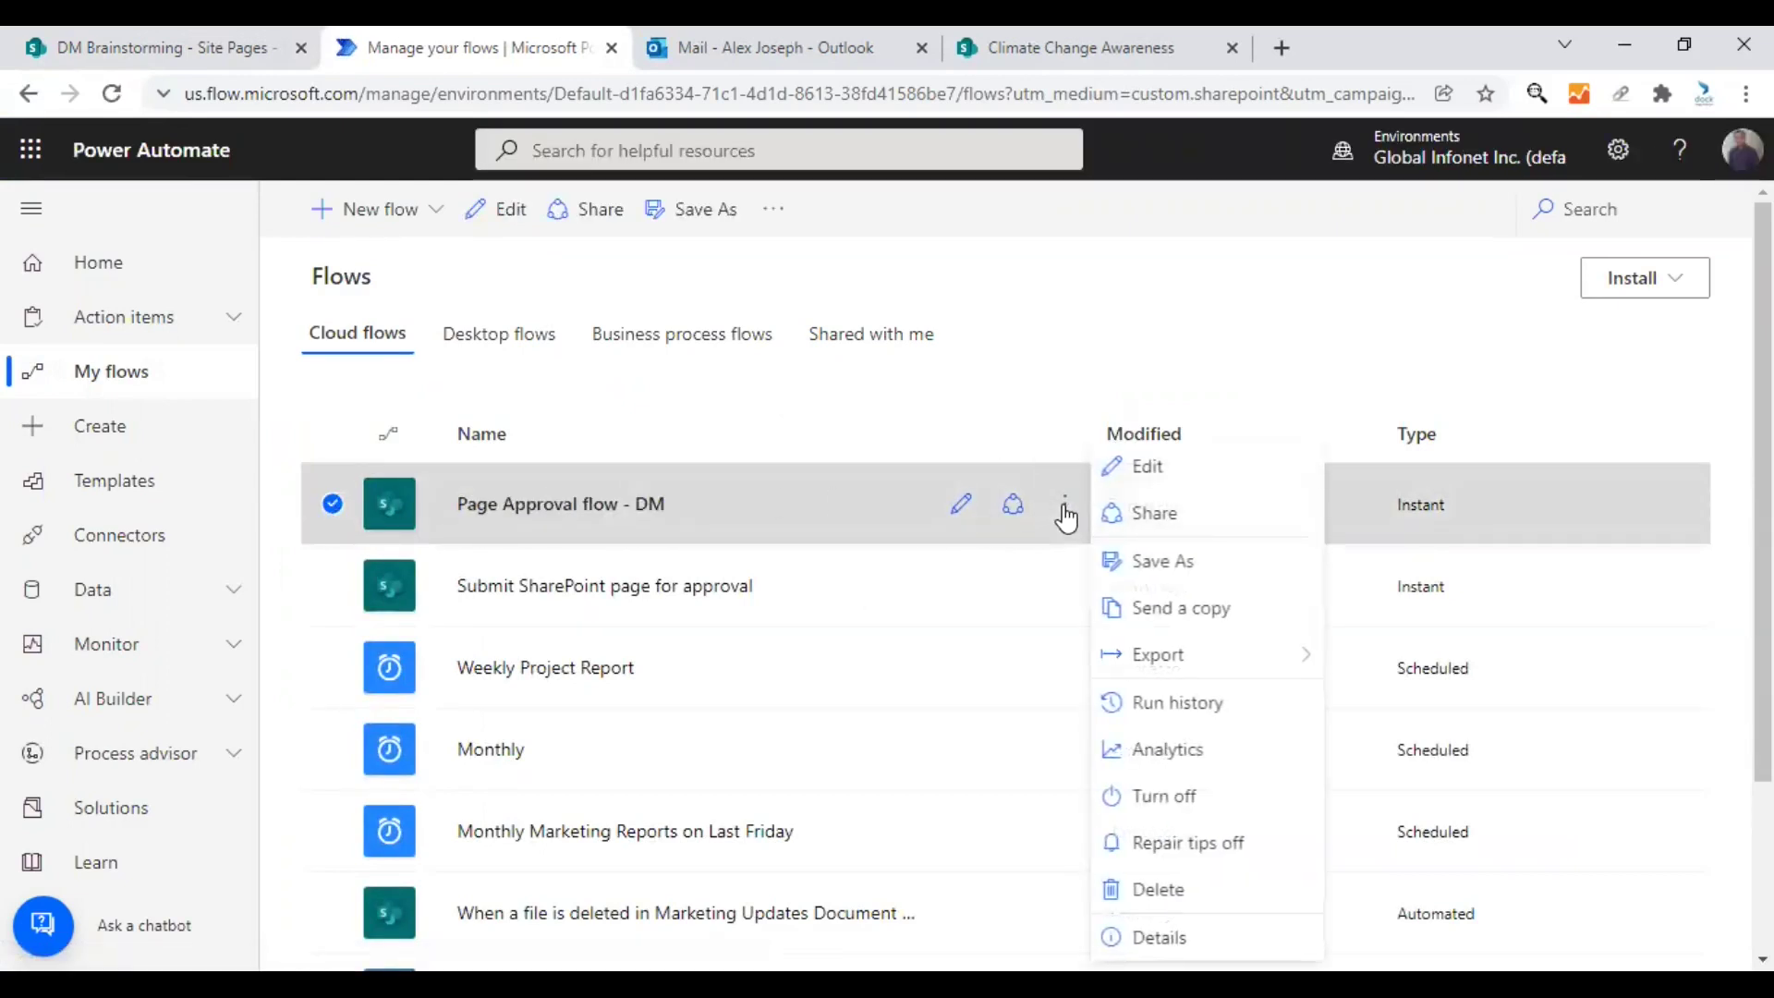
click(1166, 890)
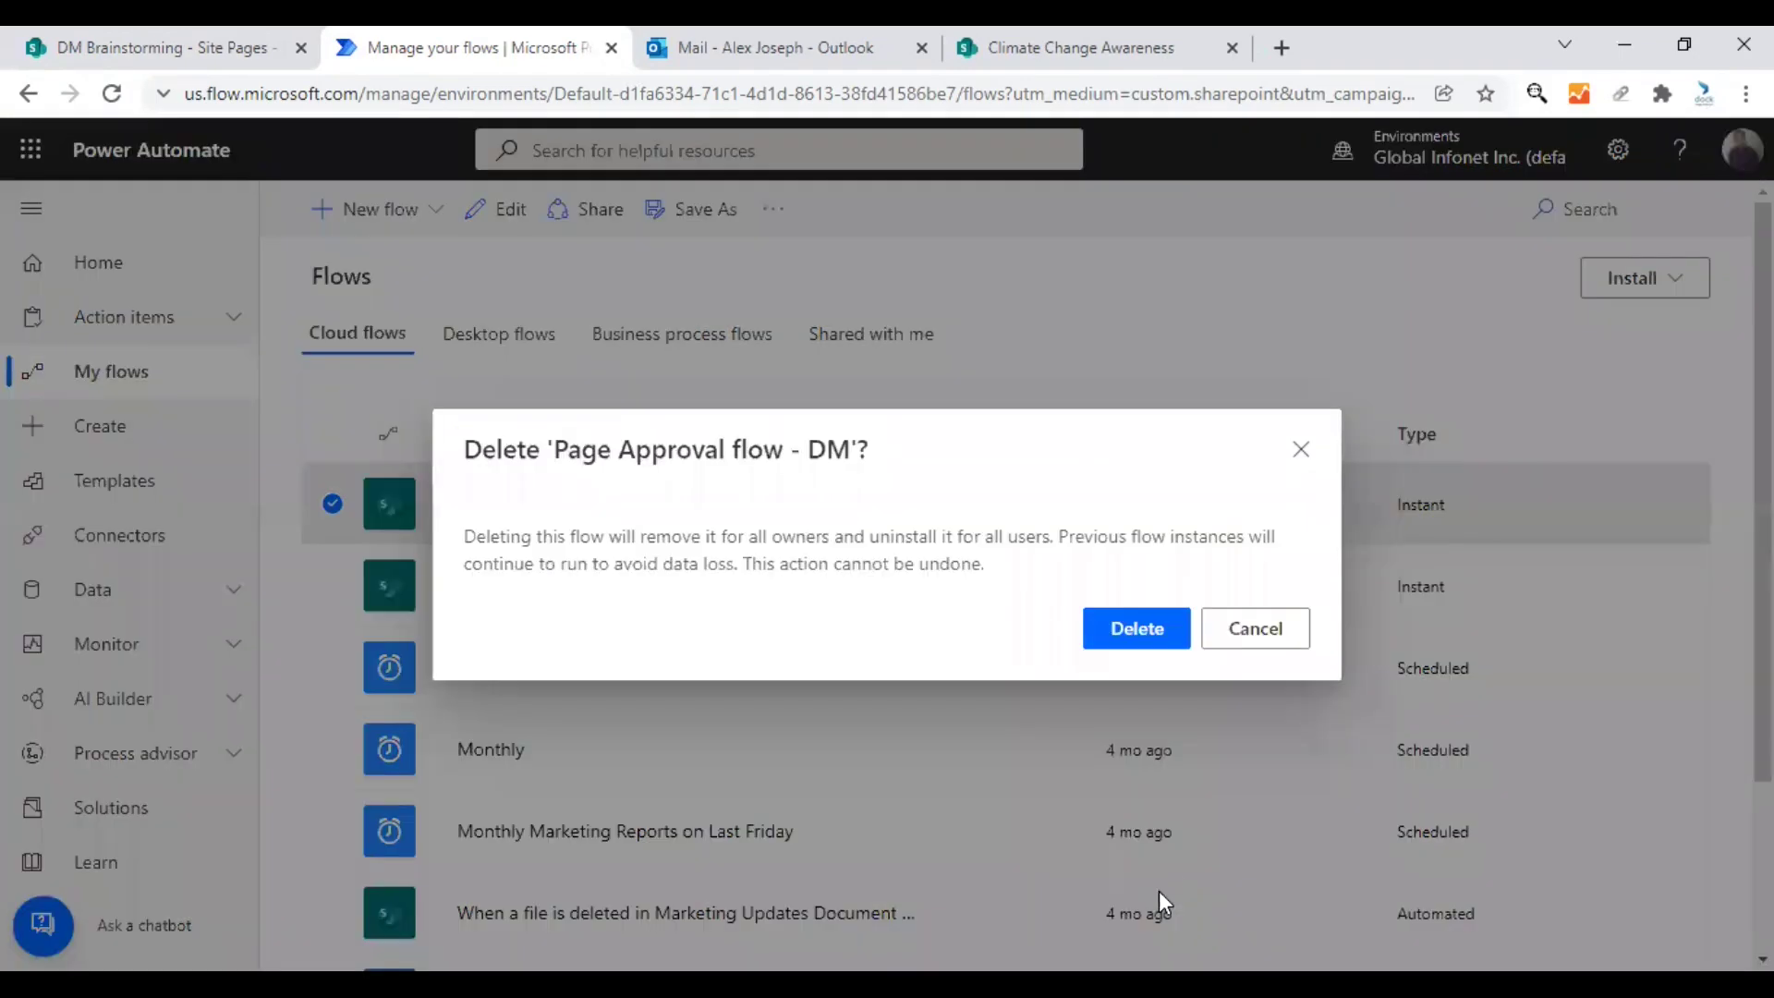
click(1133, 636)
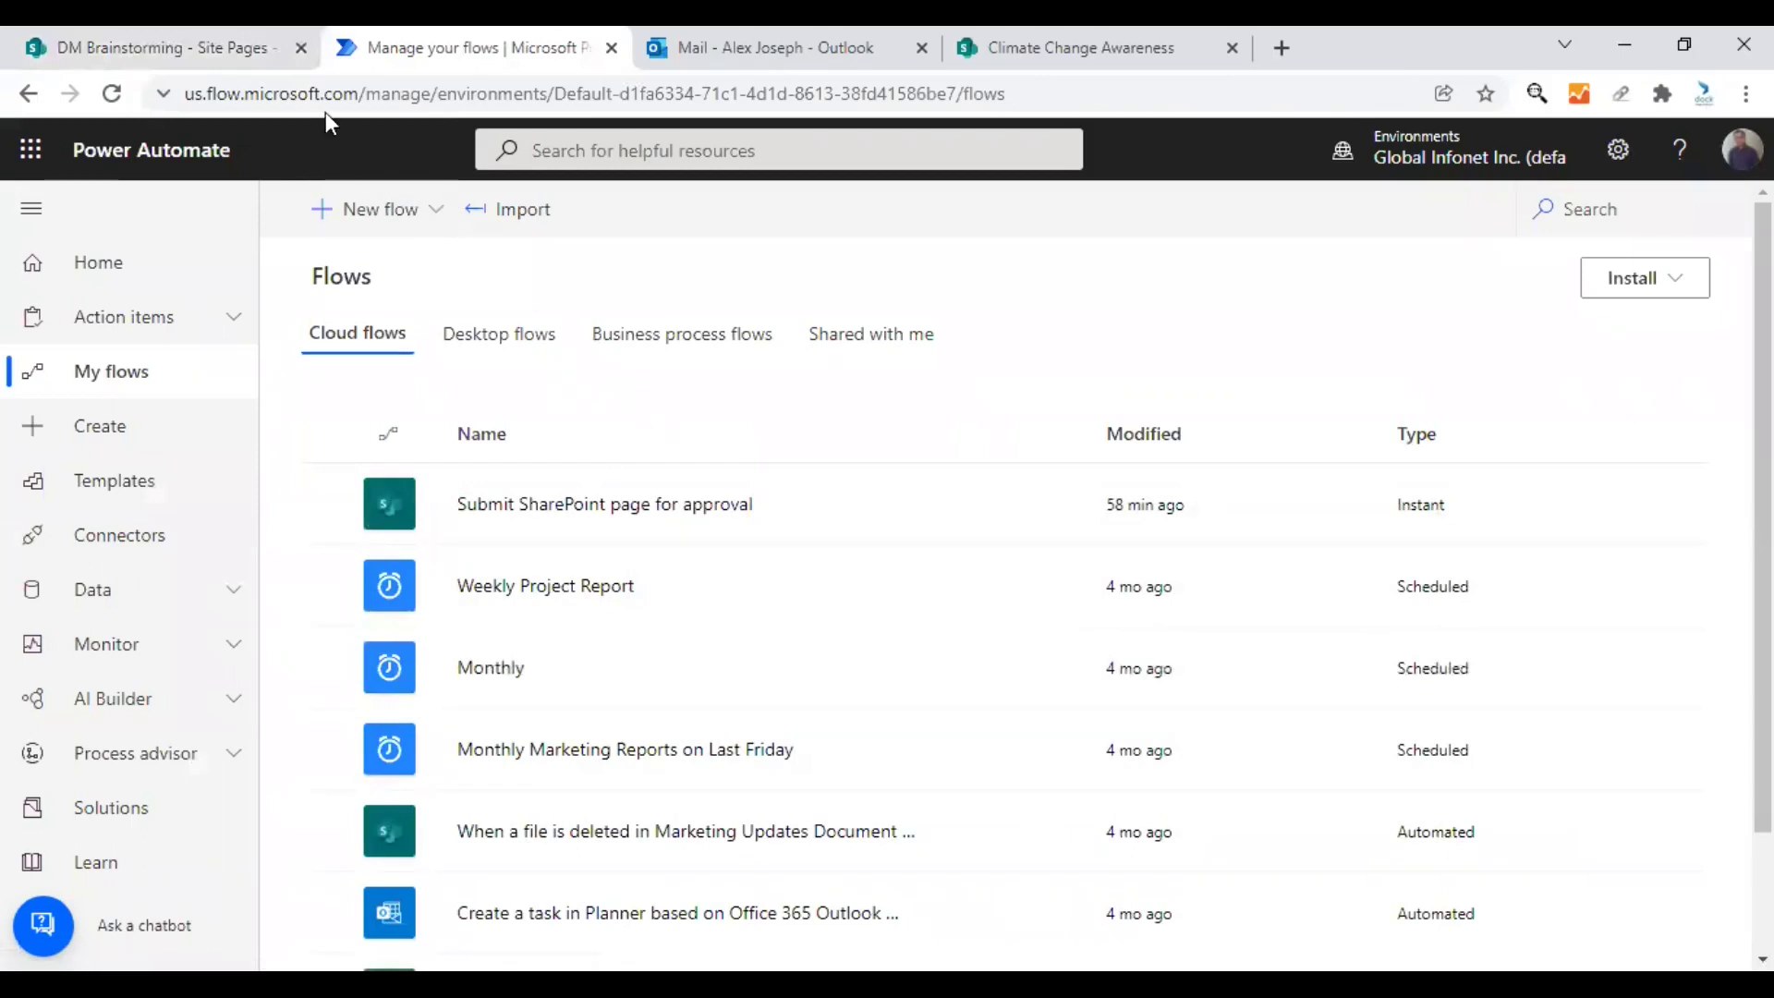
click(229, 26)
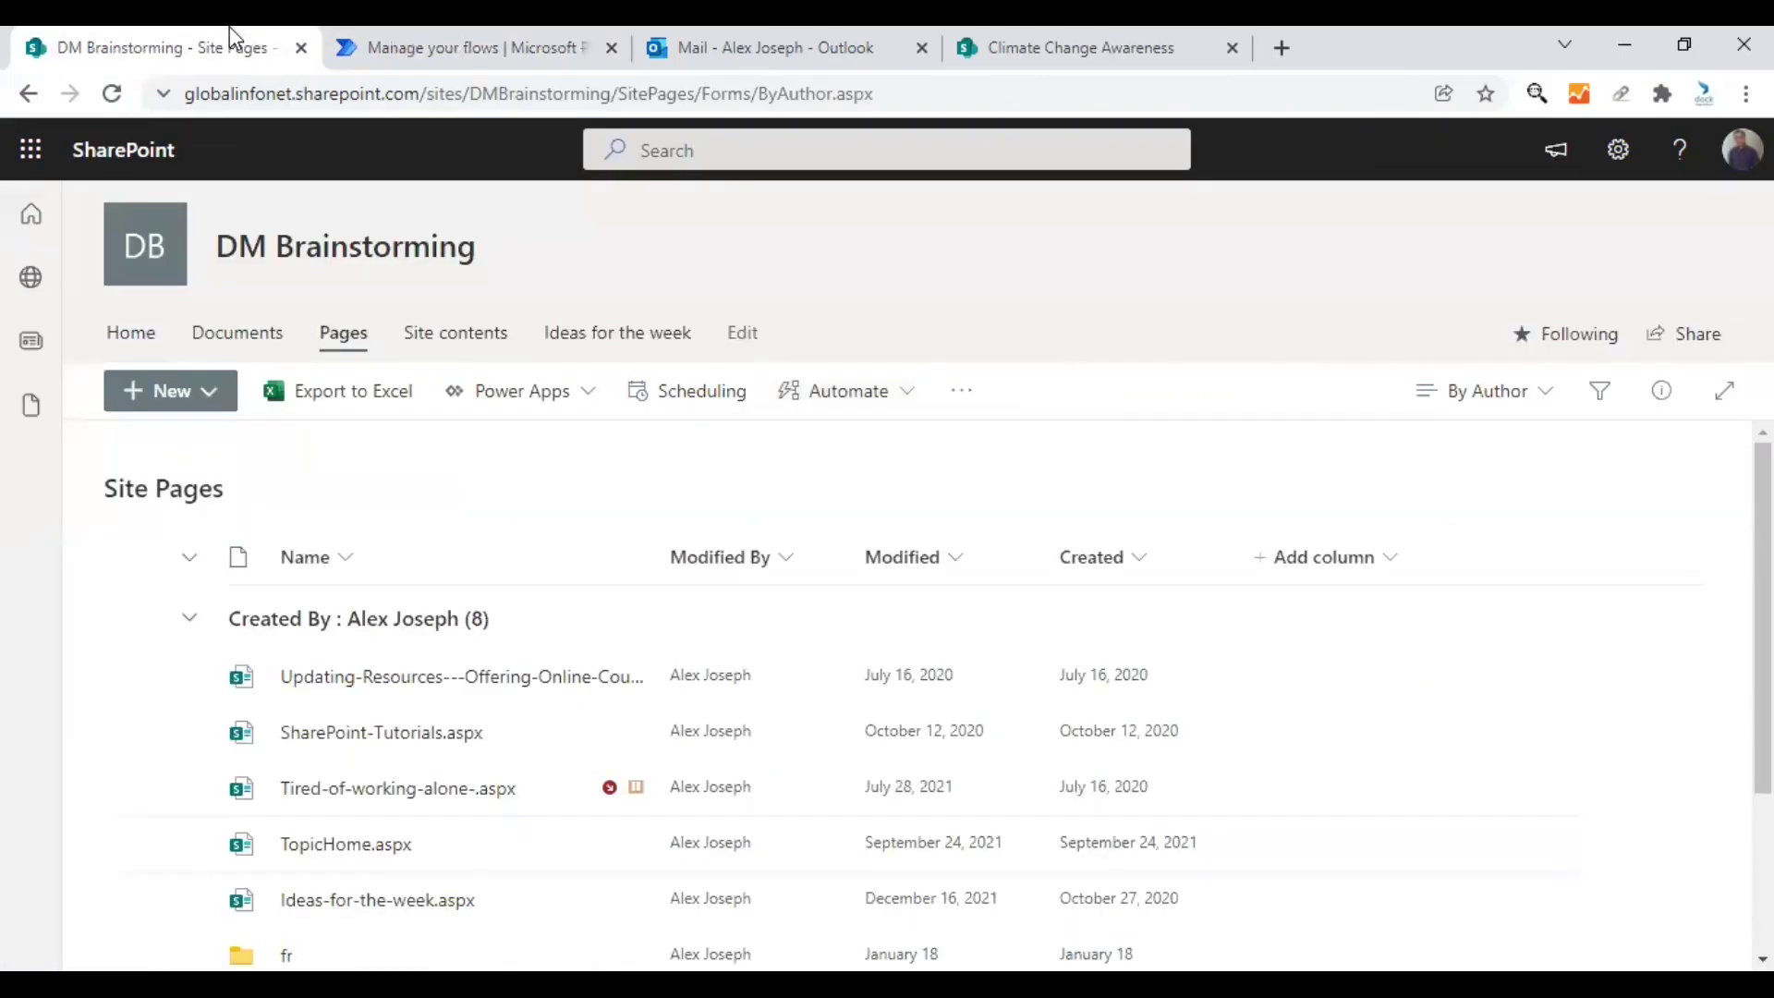
- Open the DM Brainstorming site's Home page from the site navigation
click(145, 341)
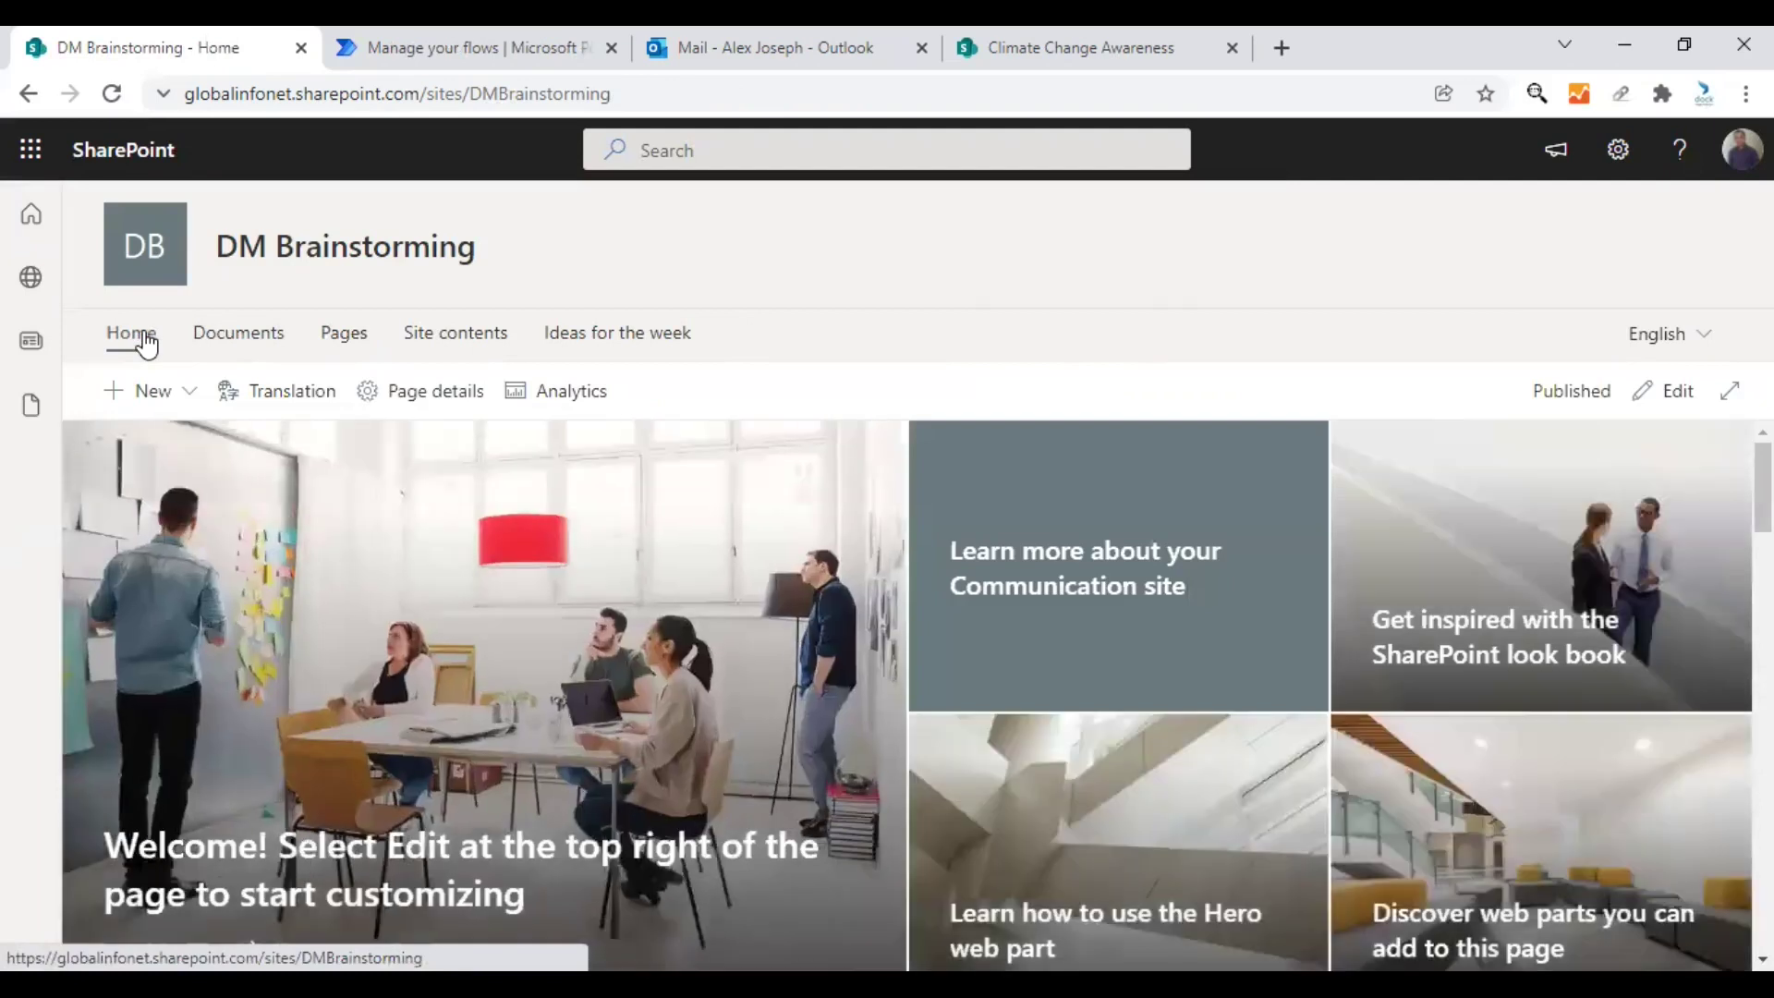